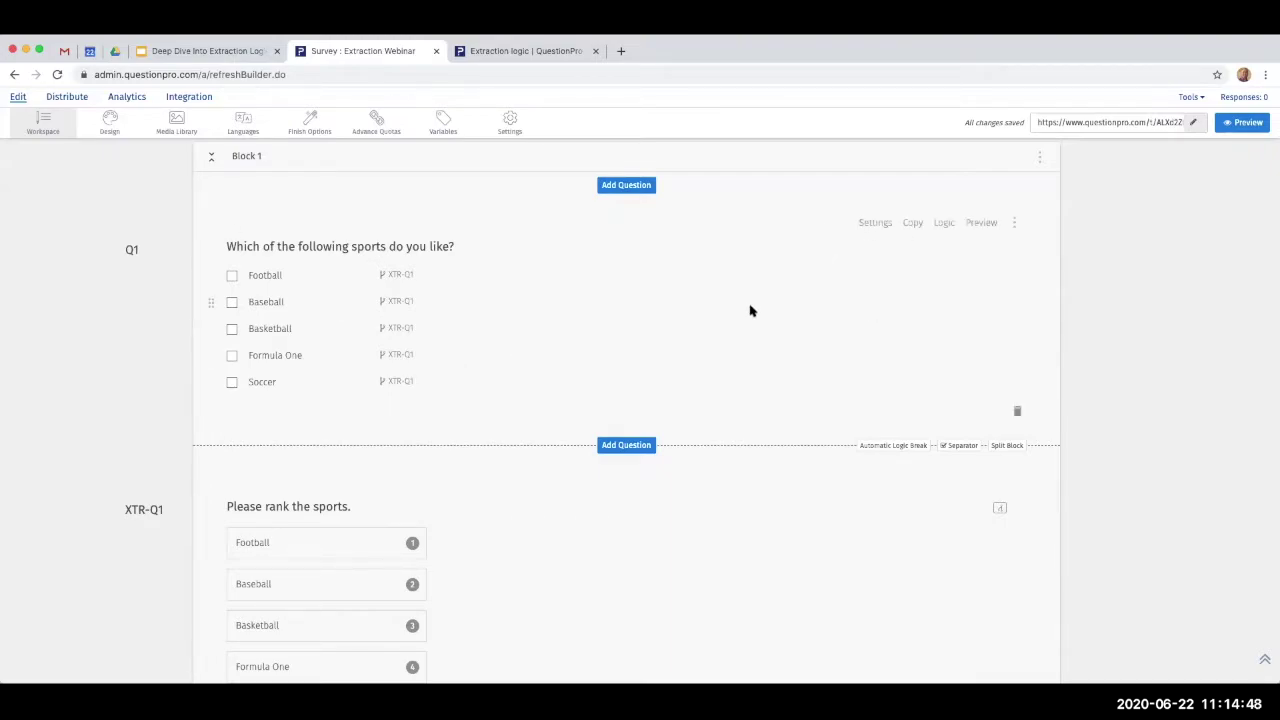
- Open the Extraction logic for the sports question Q1 and review the choice sets that can be extracted
{"action": "left_click", "coordinate": [944, 223]}
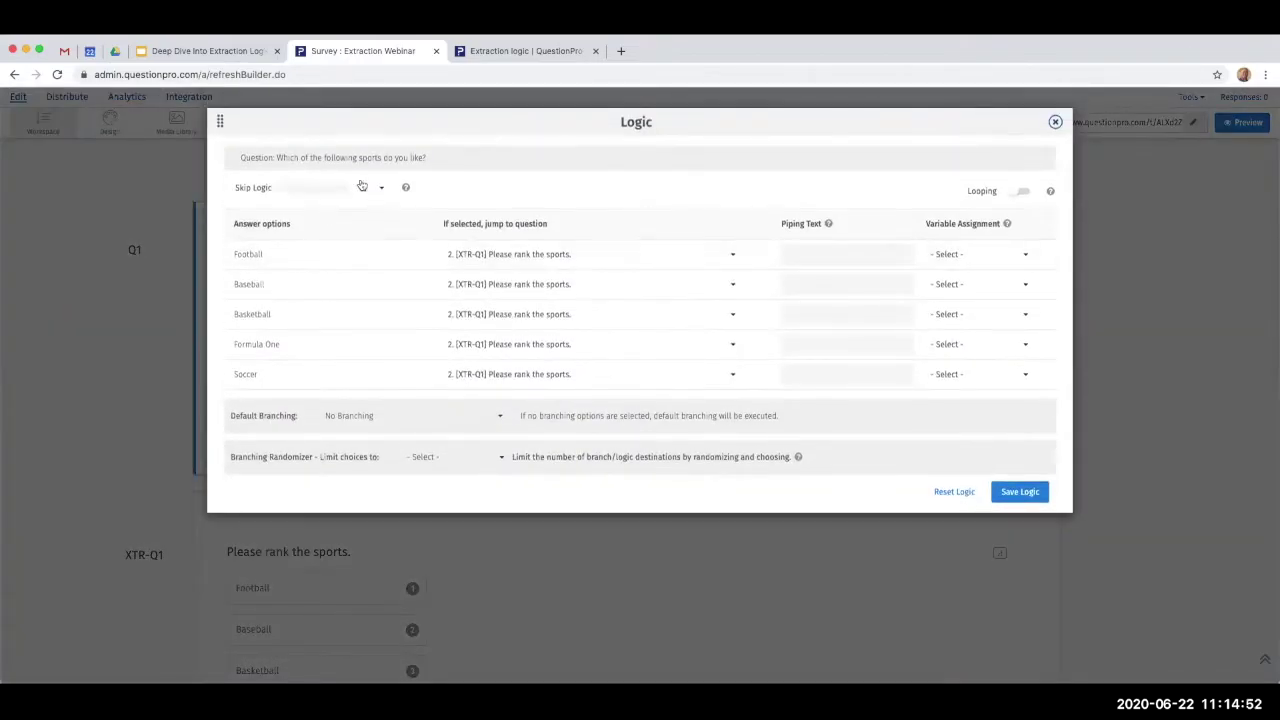
{"action": "left_click", "coordinate": [323, 190]}
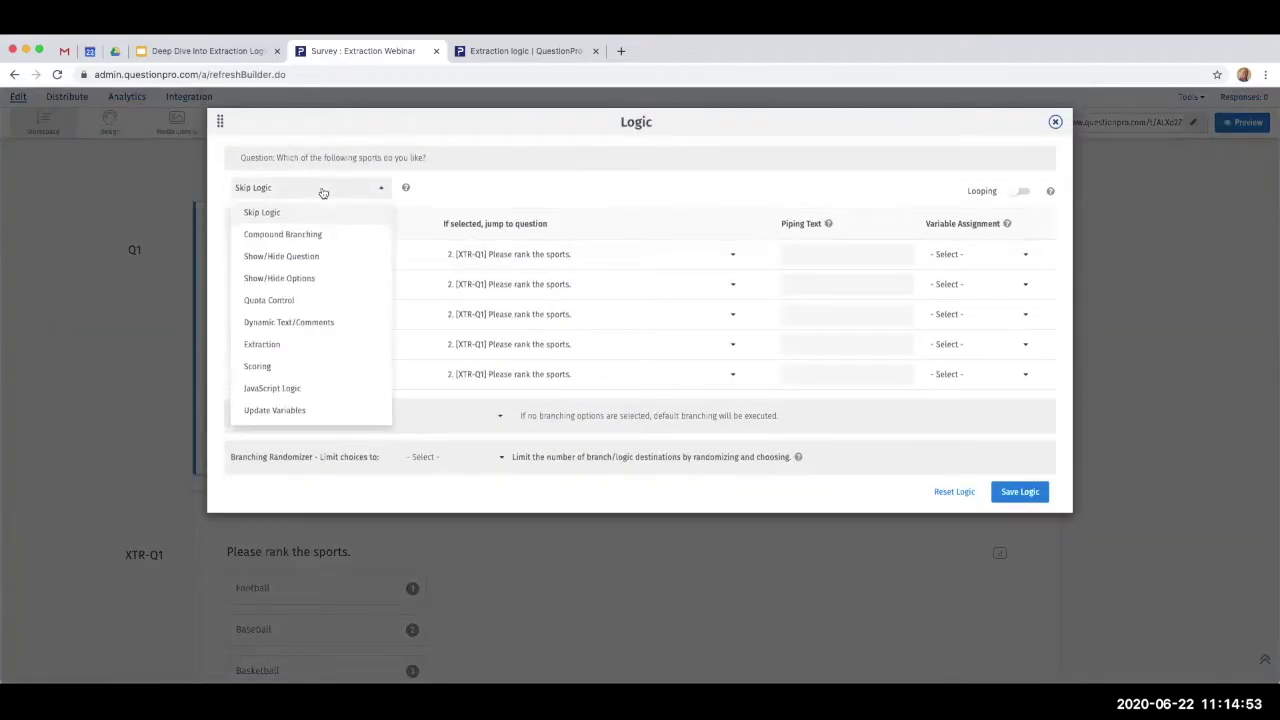
{"action": "left_click", "coordinate": [325, 345]}
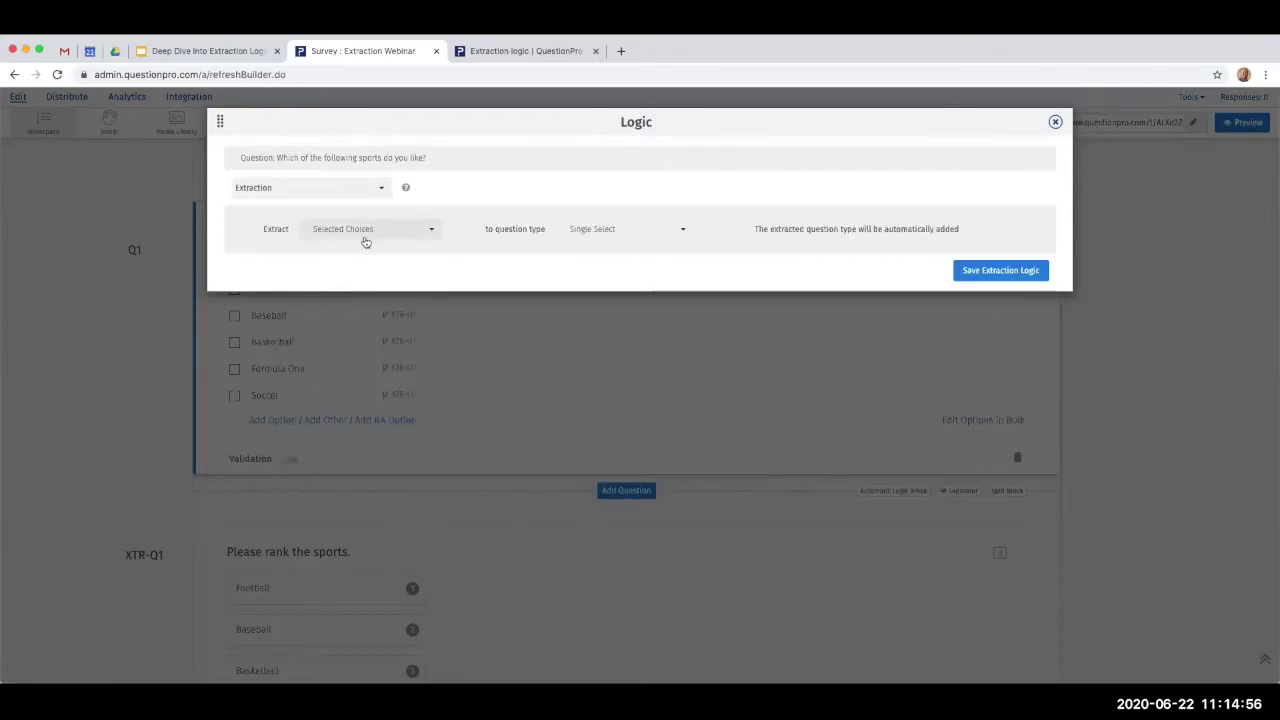
{"action": "left_click", "coordinate": [422, 232]}
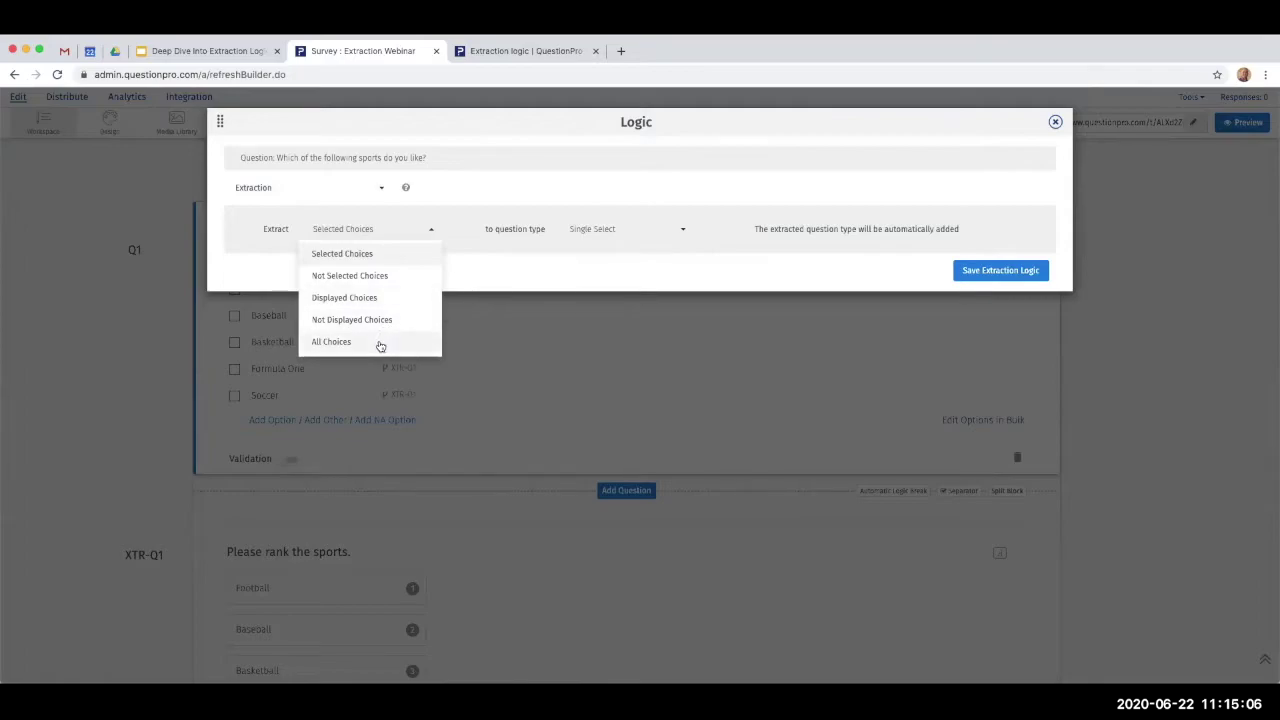
{"action": "left_click", "coordinate": [535, 259]}
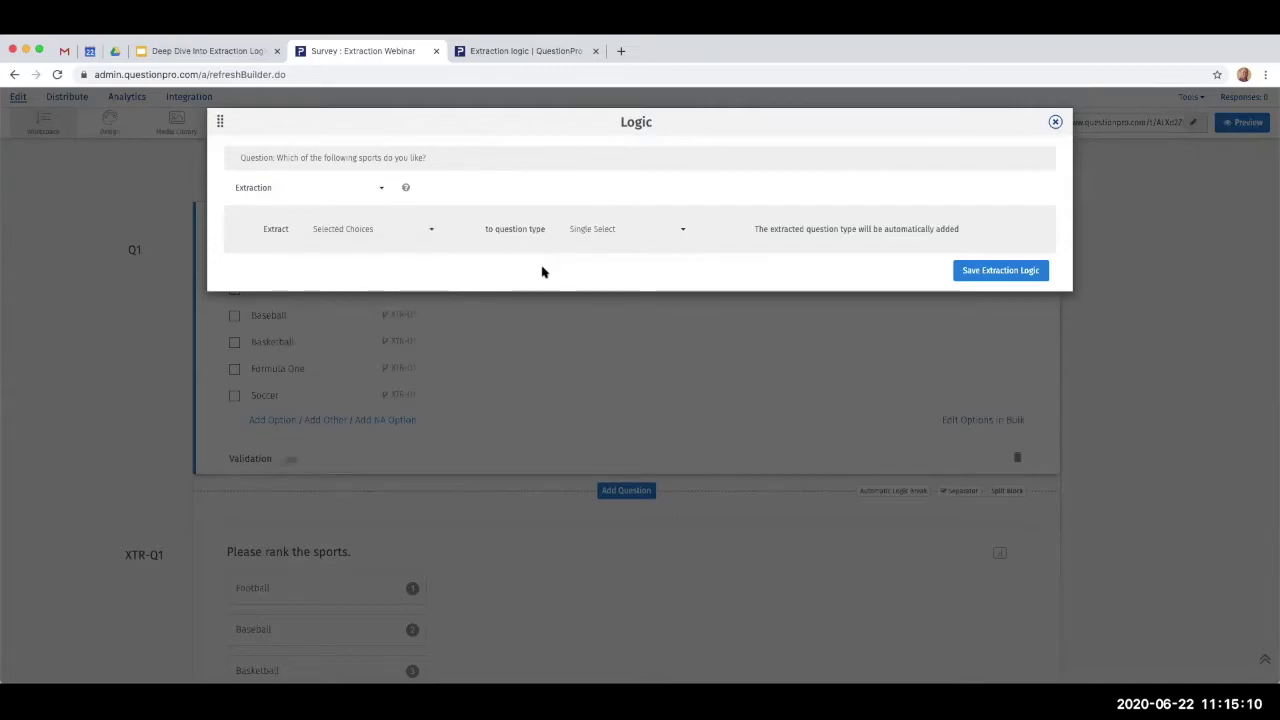
- Review the question types available as extraction targets, and close the Logic dialog without saving
{"action": "left_click", "coordinate": [608, 228]}
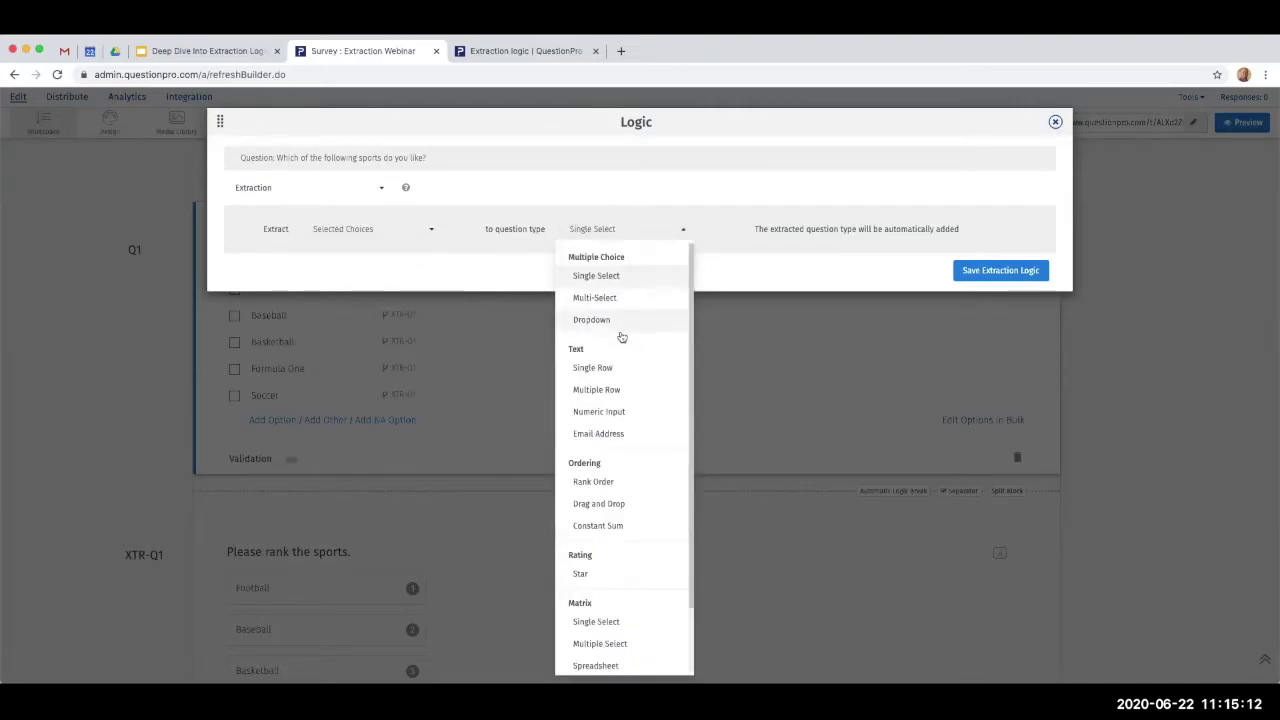
{"action": "scroll", "coordinate": [621, 338], "scroll_direction": "down", "scroll_amount": 1}
{"action": "scroll", "coordinate": [621, 338], "scroll_direction": "up", "scroll_amount": 1}
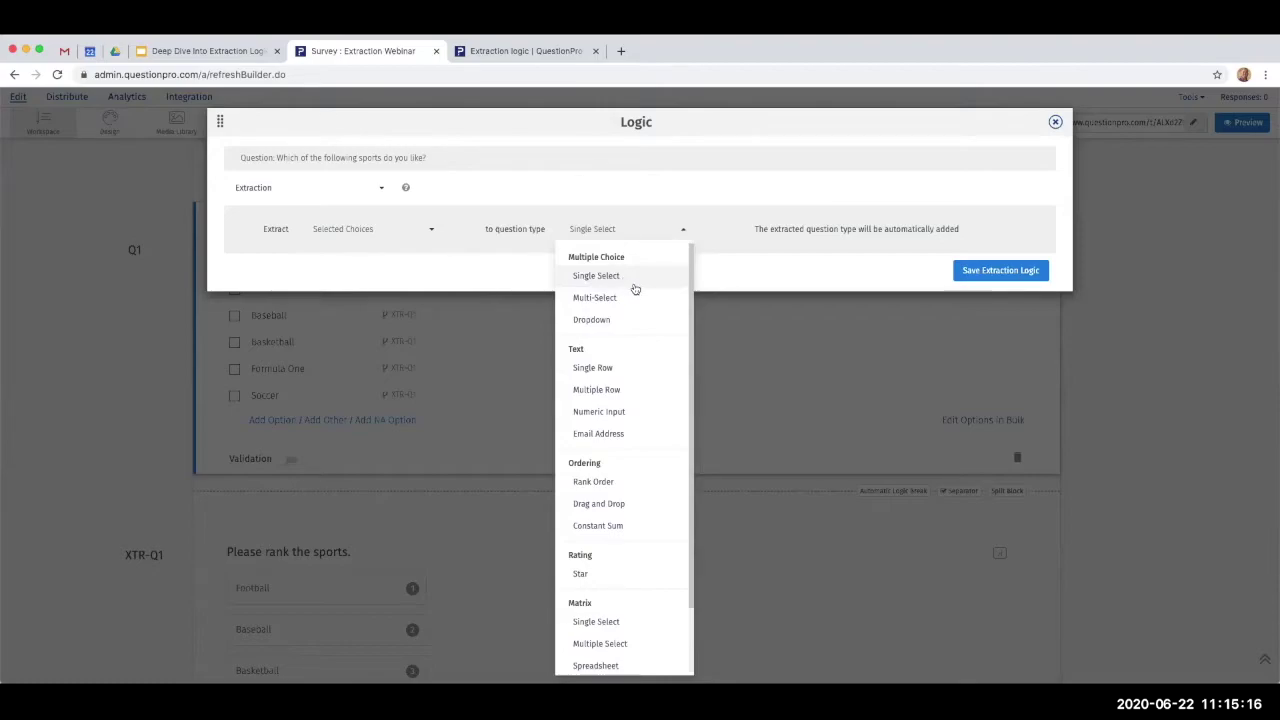
{"action": "scroll", "coordinate": [643, 365], "scroll_direction": "down", "scroll_amount": 1}
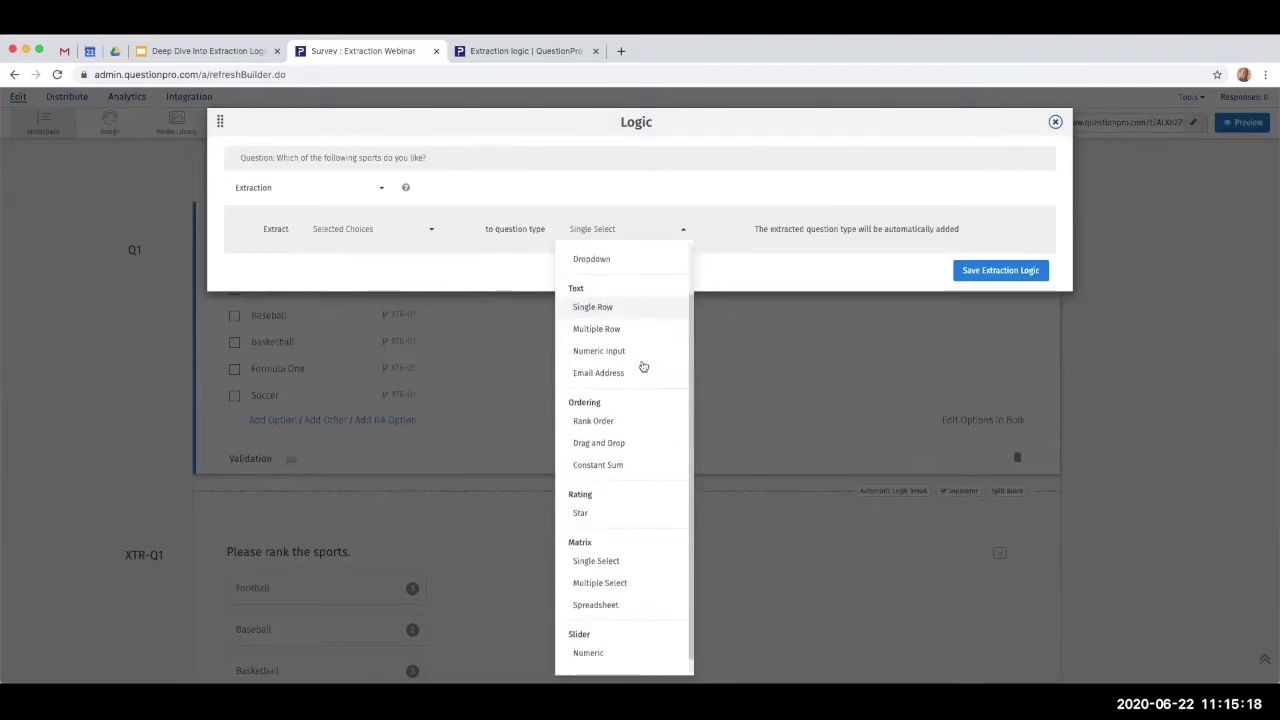
{"action": "scroll", "coordinate": [643, 398], "scroll_direction": "down", "scroll_amount": 1}
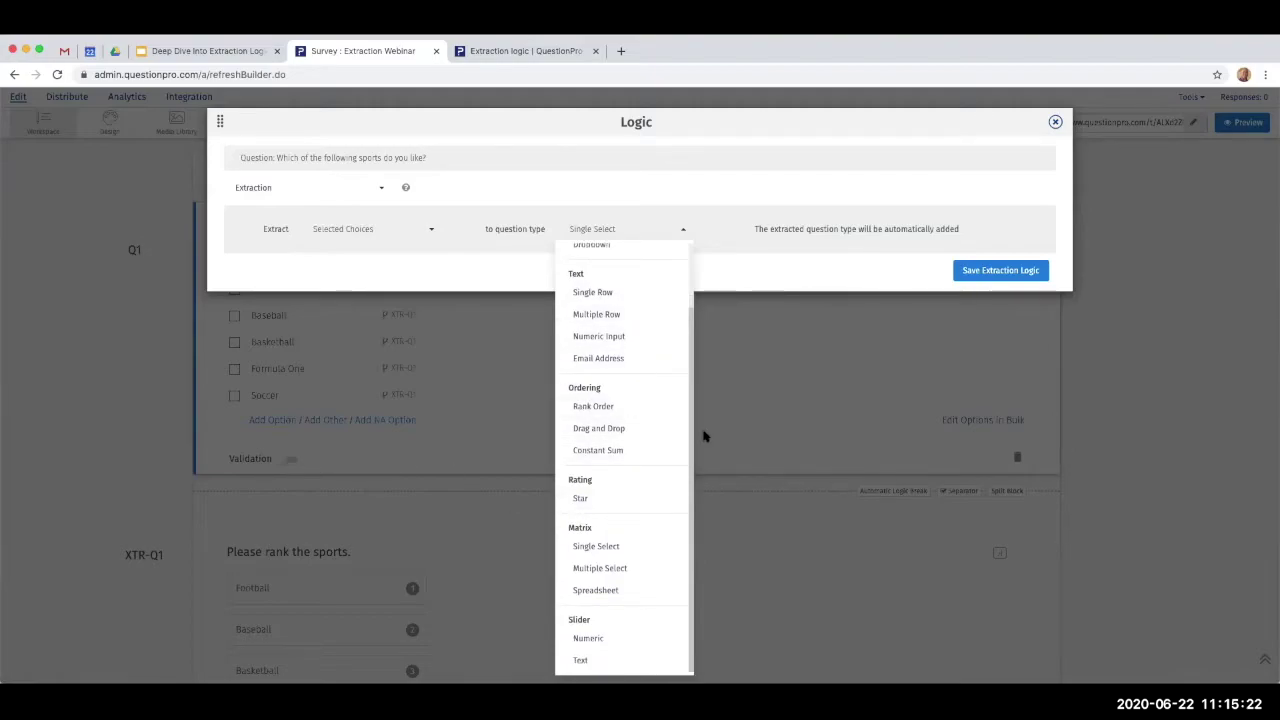
{"action": "left_click", "coordinate": [1187, 423]}
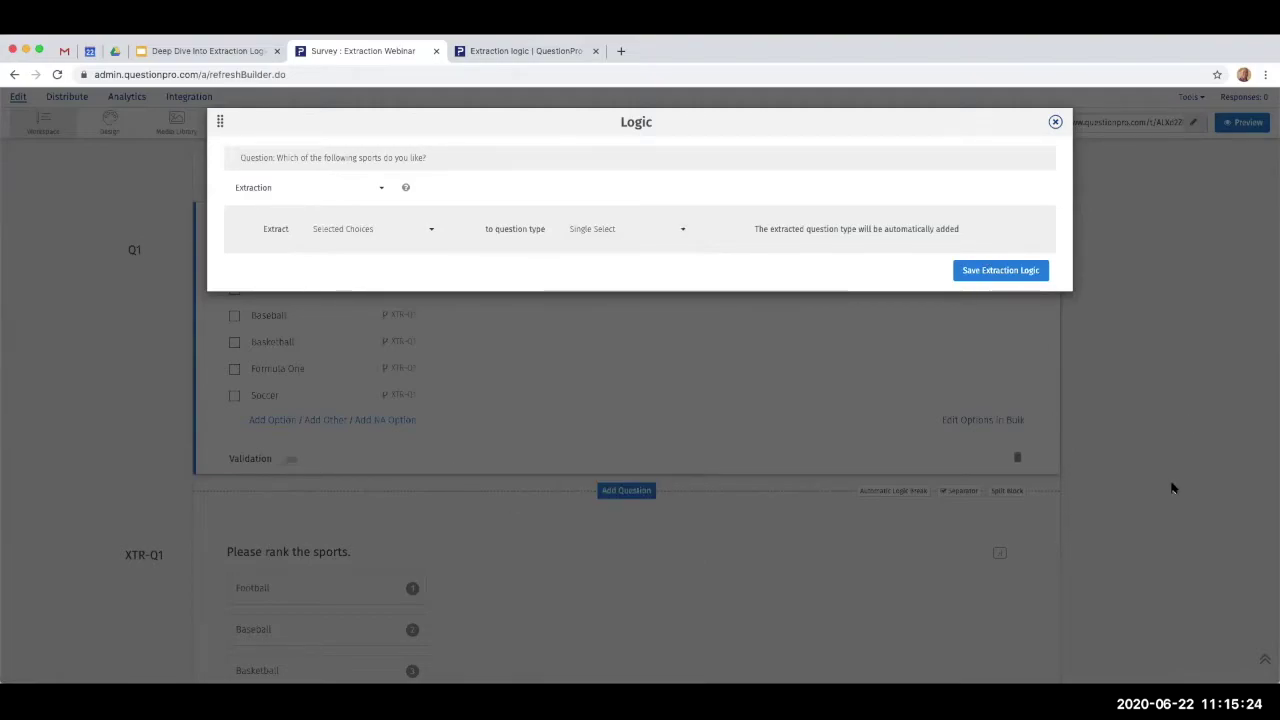
{"action": "left_click", "coordinate": [1058, 121]}
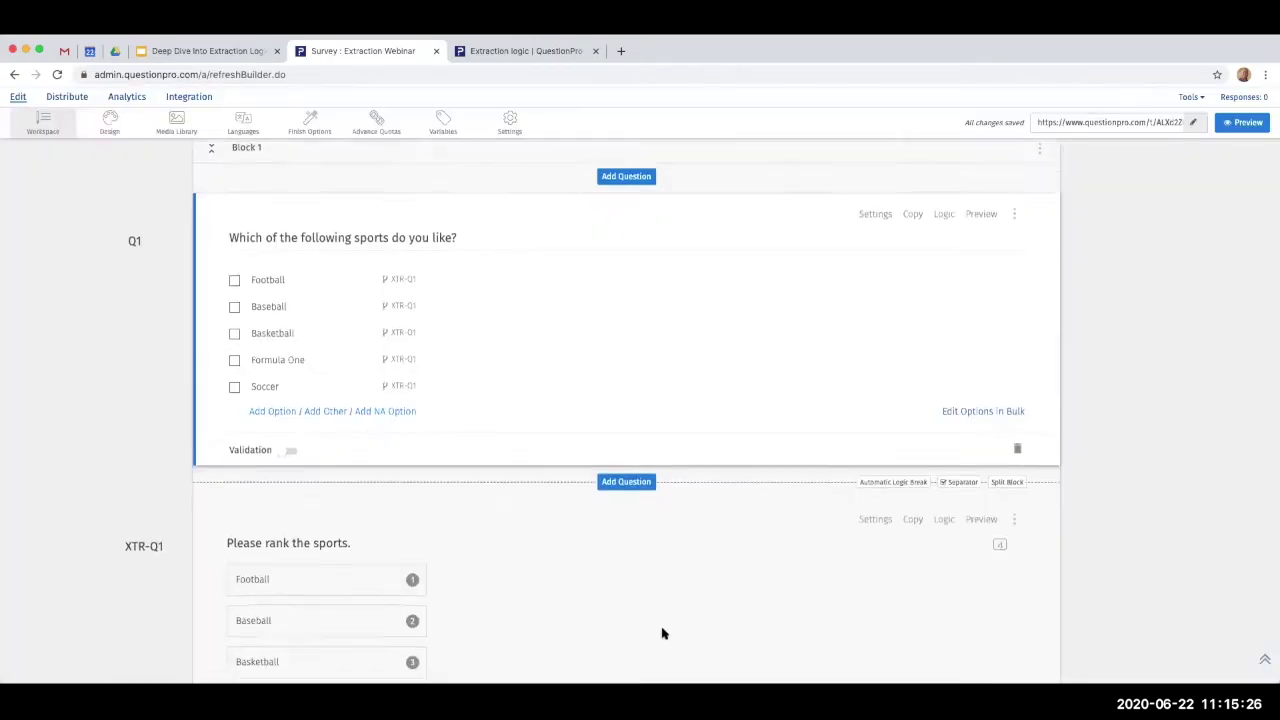
- Examine the extracted question "Please rank the sports." and its source question Q1 without changing them
{"action": "scroll", "coordinate": [600, 560], "scroll_direction": "down", "scroll_amount": 3}
{"action": "left_click", "coordinate": [242, 393]}
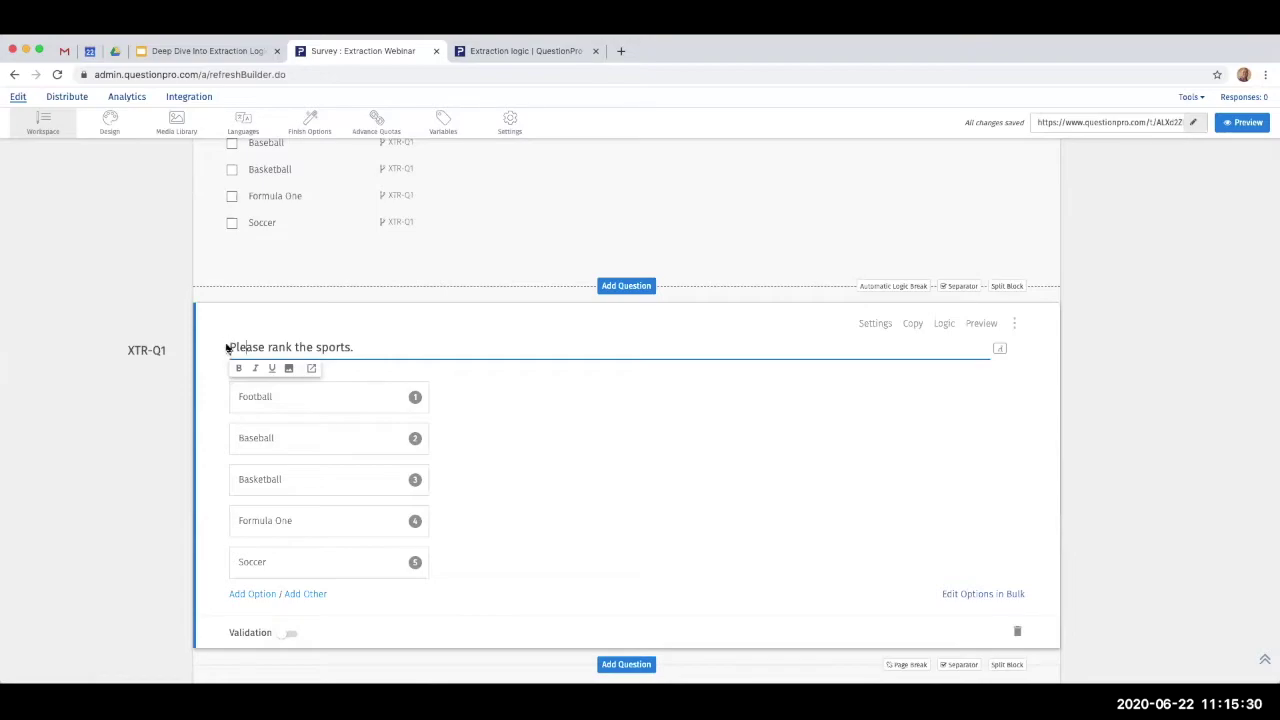
{"action": "mouse_move", "coordinate": [226, 347]}
{"action": "left_mouse_down"}
{"action": "mouse_move", "coordinate": [374, 345]}
{"action": "mouse_move", "coordinate": [222, 349]}
{"action": "left_mouse_up"}
{"action": "left_click", "coordinate": [374, 345]}
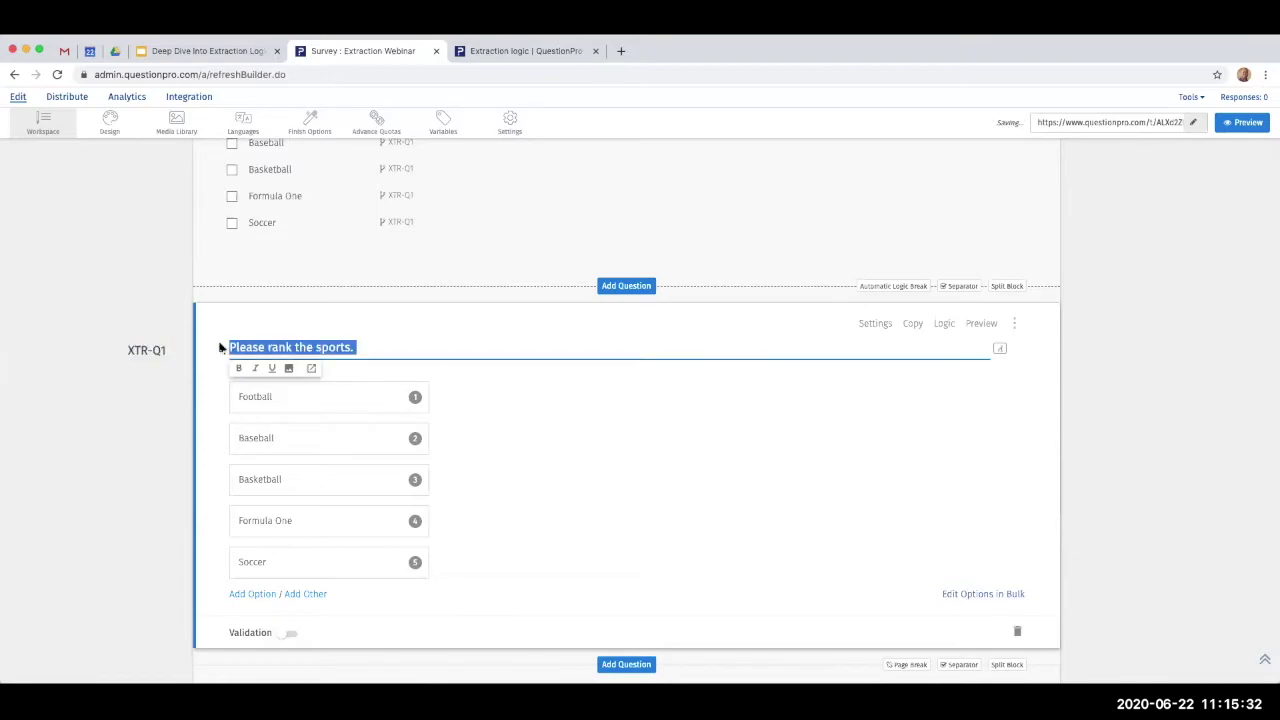
{"action": "left_click", "coordinate": [126, 517]}
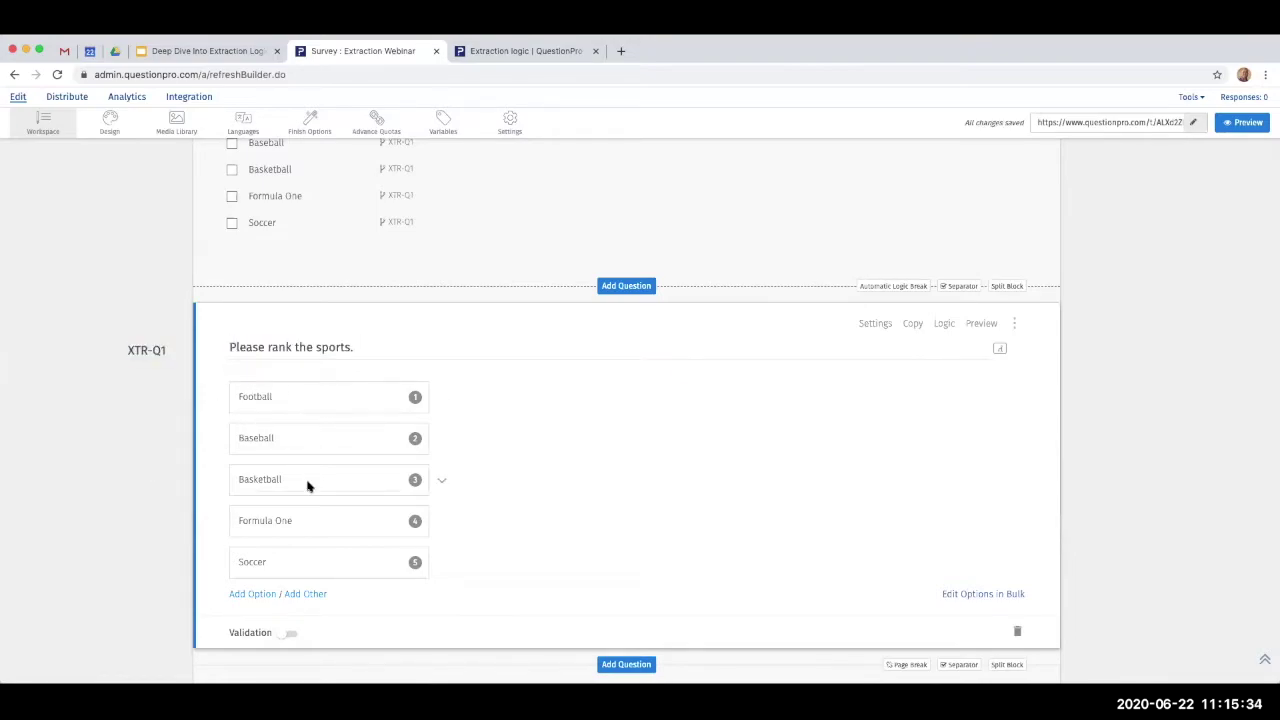
{"action": "scroll", "coordinate": [339, 502], "scroll_direction": "up", "scroll_amount": 1}
{"action": "scroll", "coordinate": [339, 502], "scroll_direction": "up", "scroll_amount": 3}
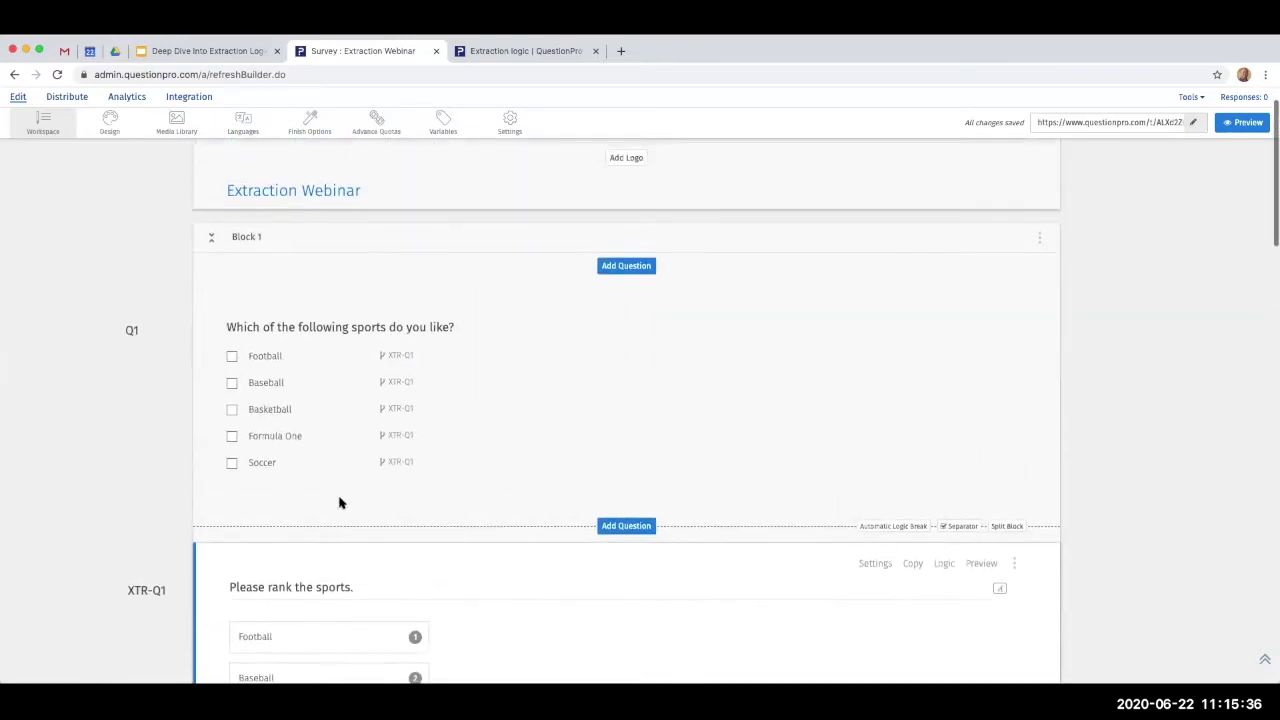
- Examine the pets question Q3 and the chained favorite-pets and pet-ranking questions extracted from it
{"action": "scroll", "coordinate": [340, 502], "scroll_direction": "down", "scroll_amount": 8}
{"action": "scroll", "coordinate": [340, 500], "scroll_direction": "down", "scroll_amount": 3}
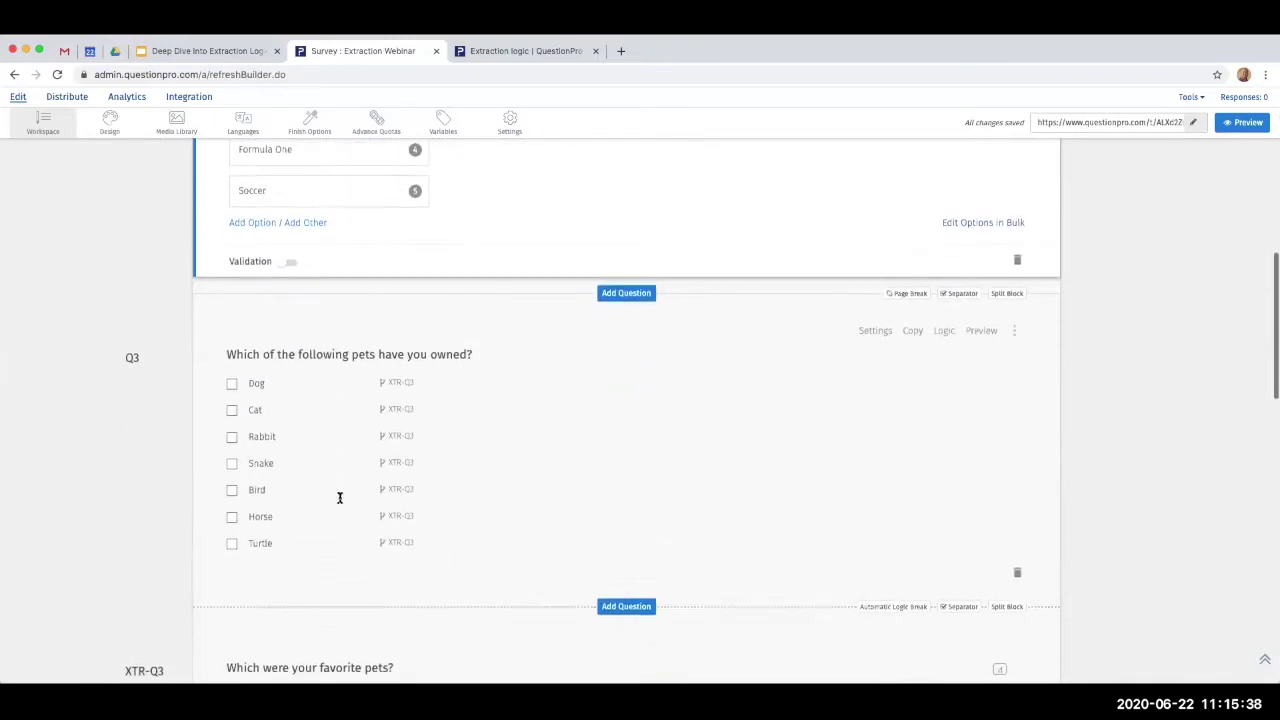
{"action": "scroll", "coordinate": [283, 481], "scroll_direction": "down", "scroll_amount": 1}
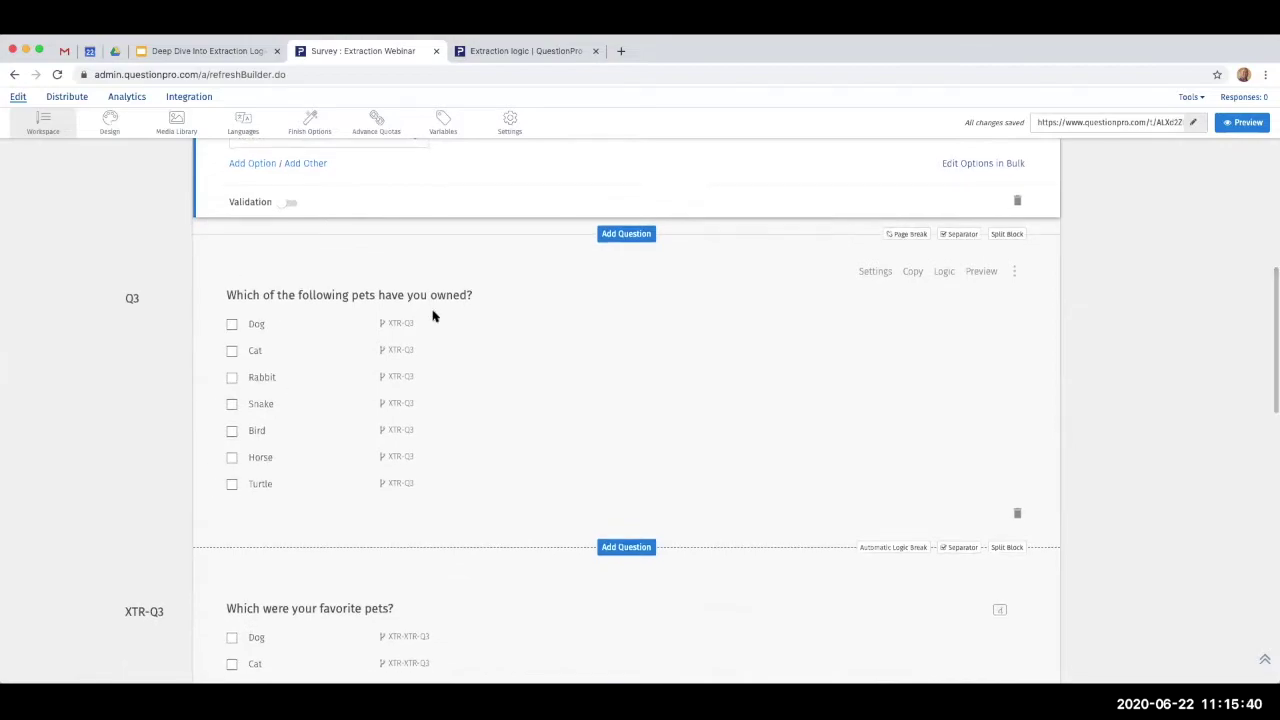
{"action": "scroll", "coordinate": [432, 438], "scroll_direction": "down", "scroll_amount": 3}
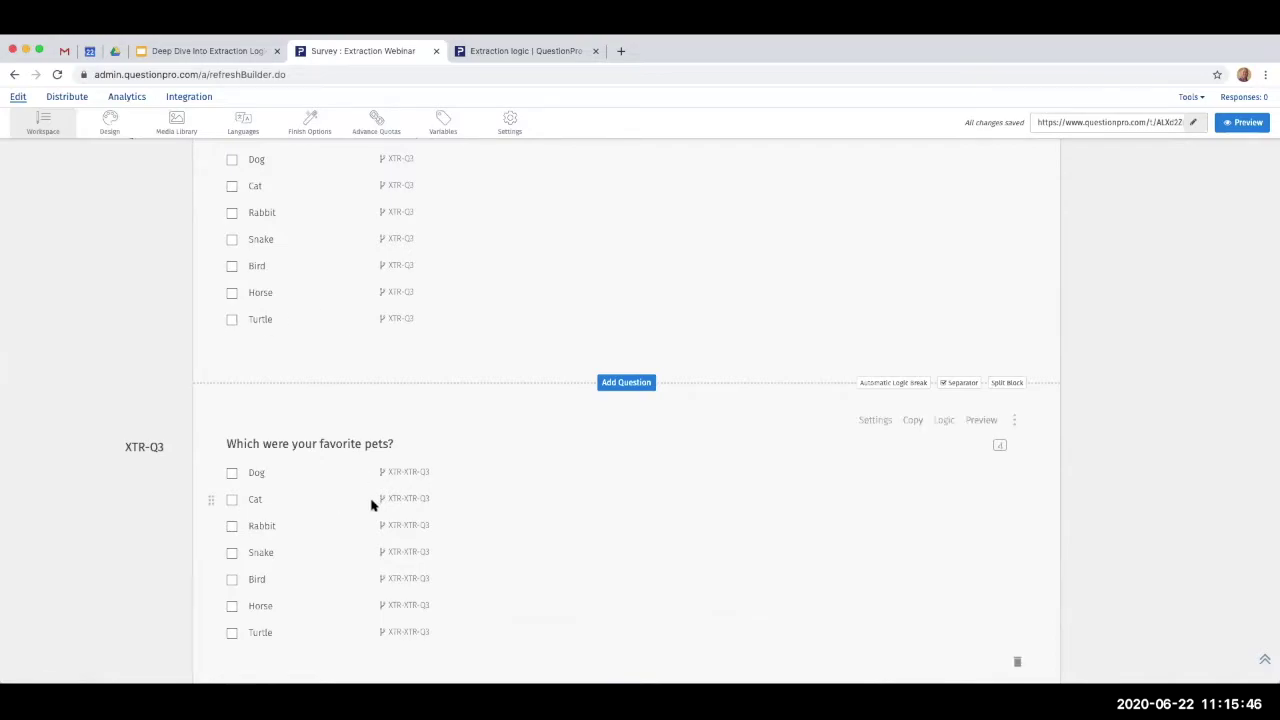
{"action": "scroll", "coordinate": [370, 500], "scroll_direction": "down", "scroll_amount": 1}
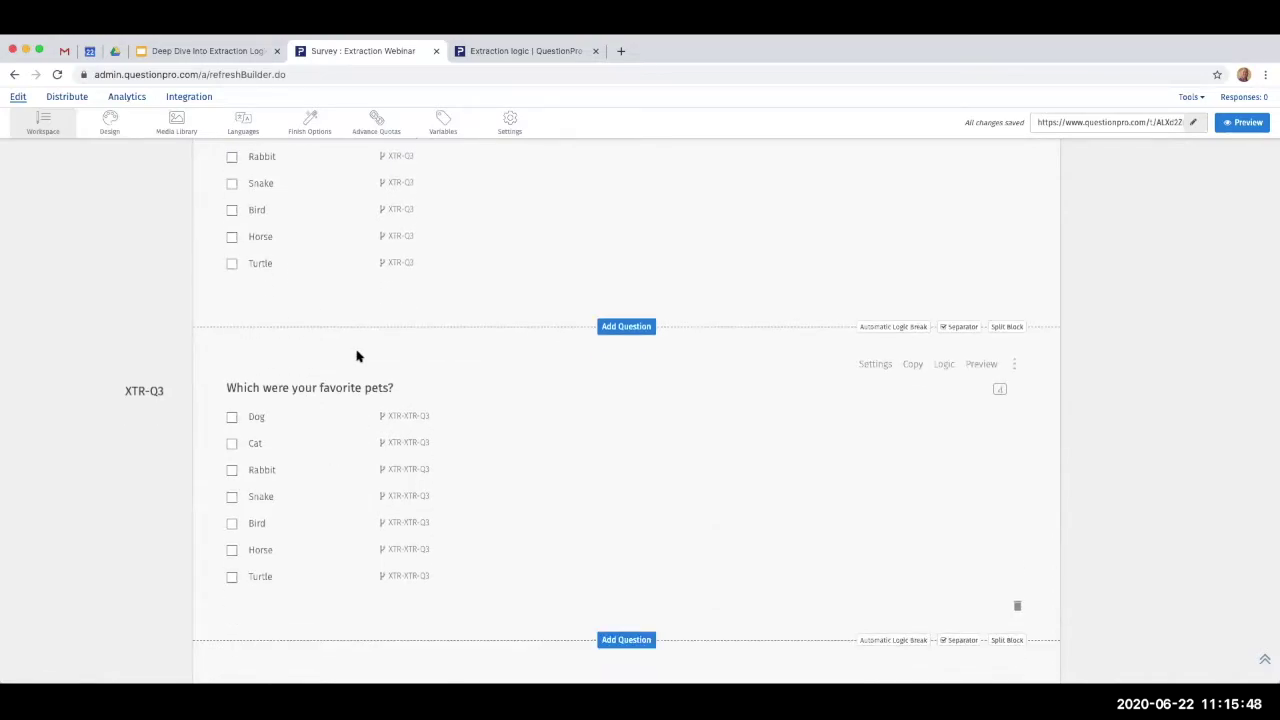
{"action": "scroll", "coordinate": [360, 260], "scroll_direction": "up", "scroll_amount": 4}
{"action": "scroll", "coordinate": [362, 280], "scroll_direction": "down", "scroll_amount": 3}
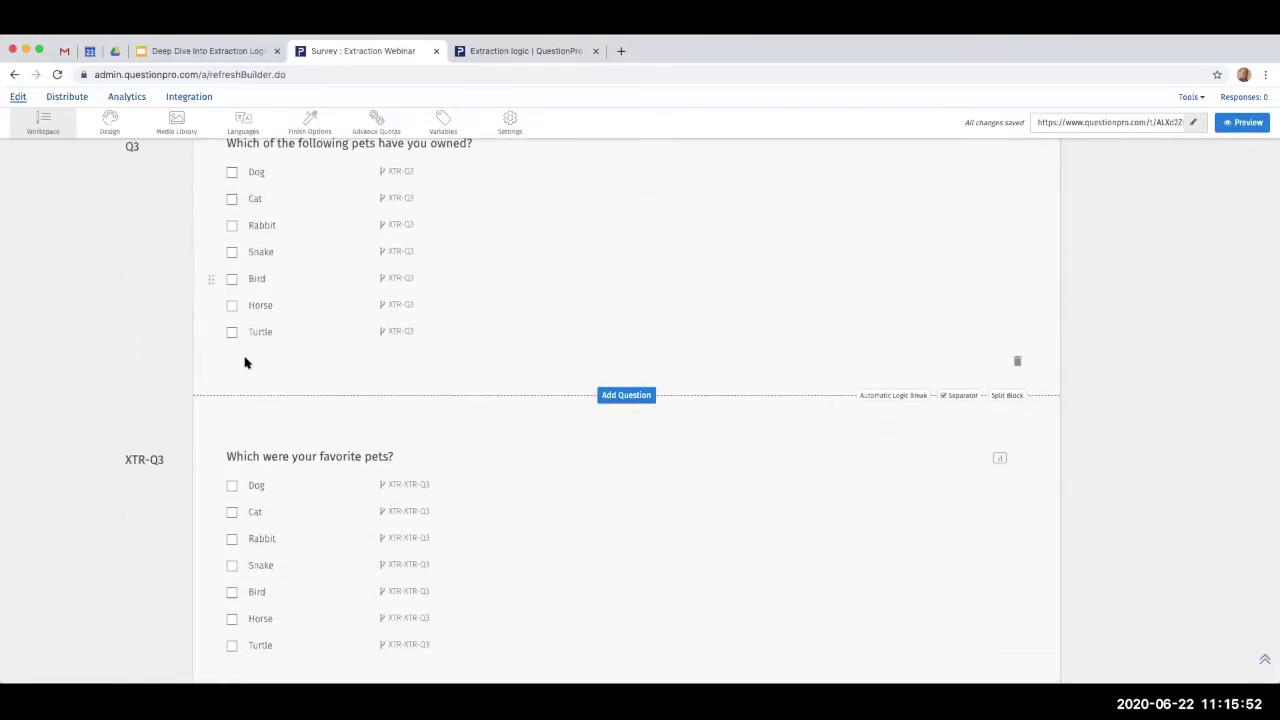
{"action": "scroll", "coordinate": [246, 363], "scroll_direction": "down", "scroll_amount": 2}
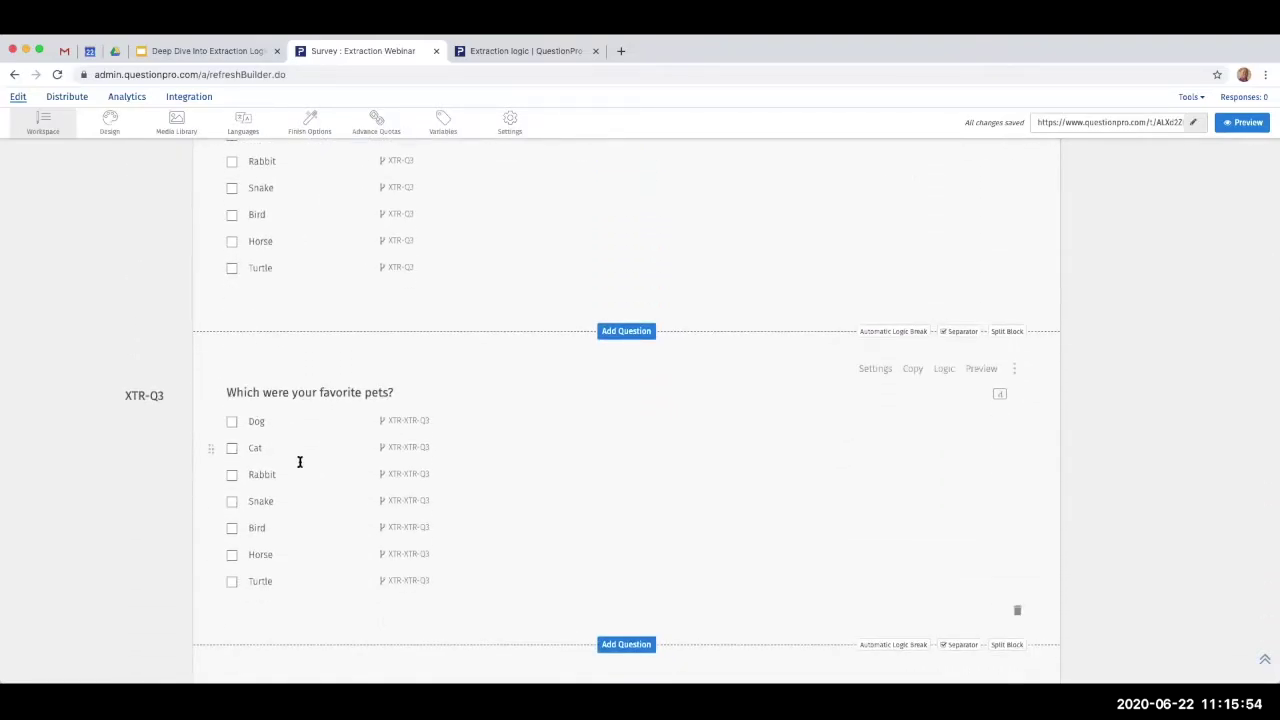
{"action": "scroll", "coordinate": [334, 514], "scroll_direction": "down", "scroll_amount": 2}
{"action": "scroll", "coordinate": [334, 514], "scroll_direction": "down", "scroll_amount": 2}
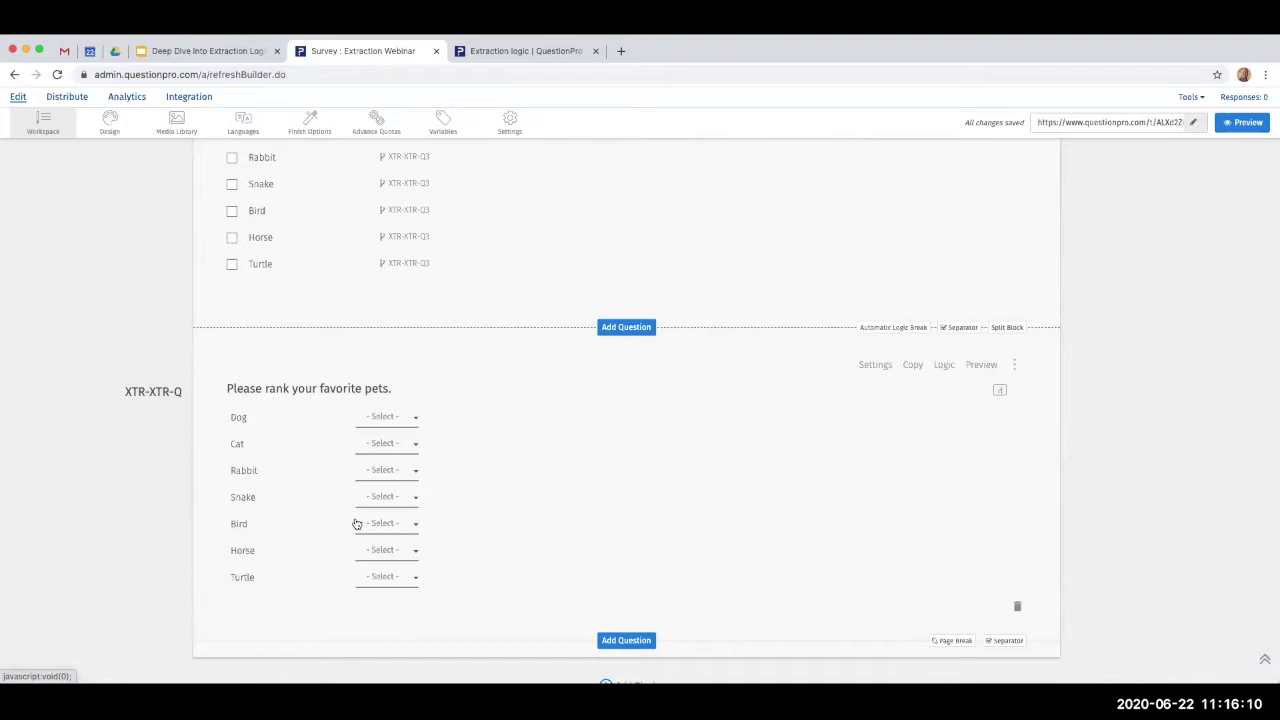
- Copy the survey's share link and open the live survey in a new browser tab
{"action": "scroll", "coordinate": [356, 525], "scroll_direction": "up", "scroll_amount": 15}
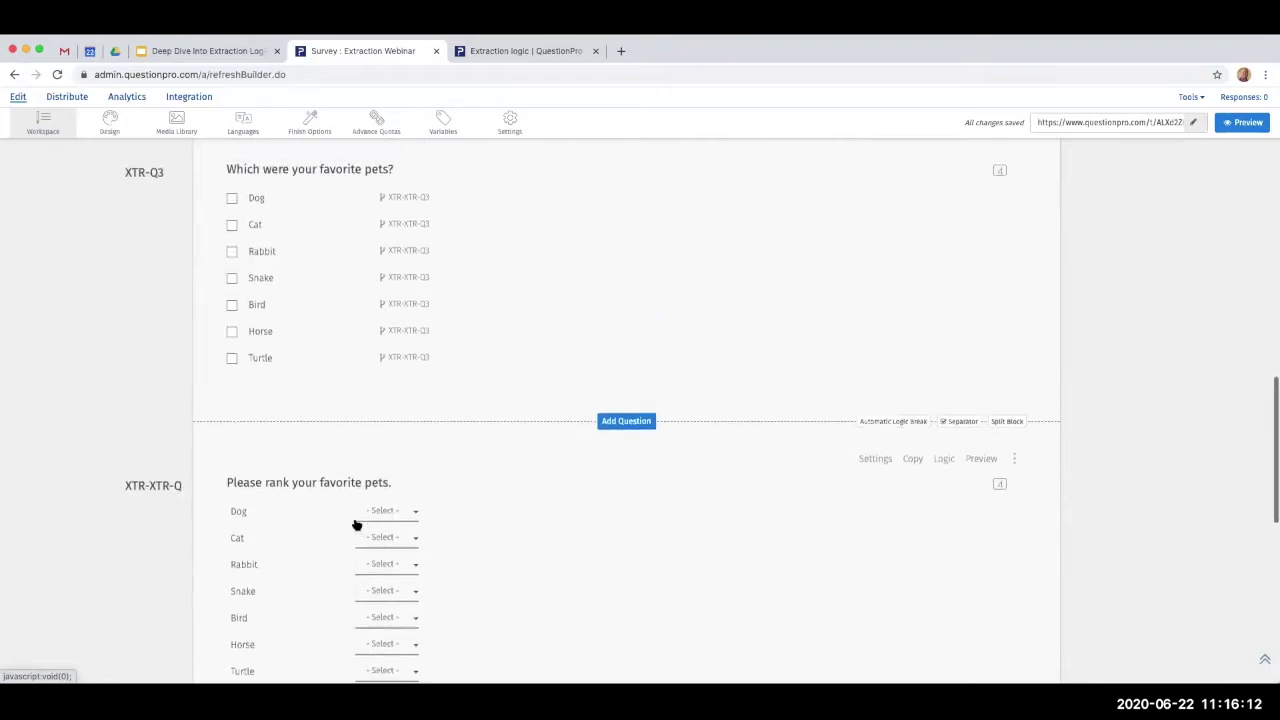
{"action": "scroll", "coordinate": [447, 496], "scroll_direction": "up", "scroll_amount": 5}
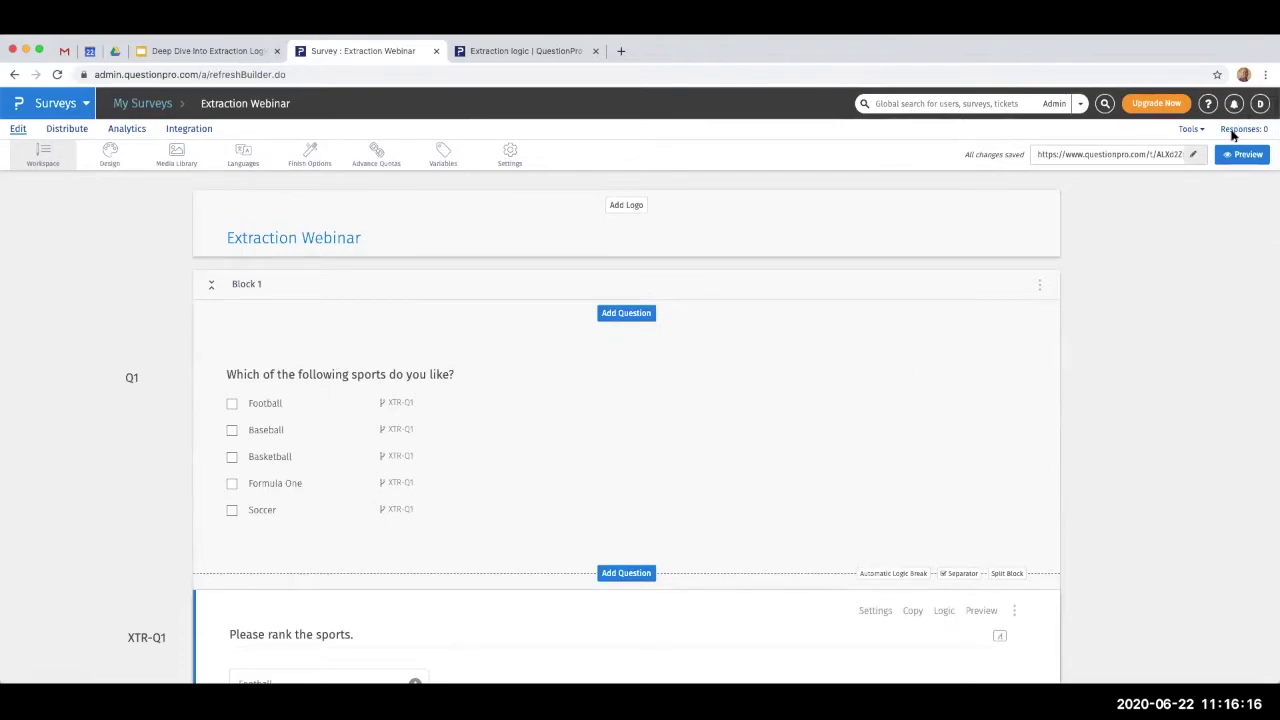
{"action": "left_click", "coordinate": [1100, 152]}
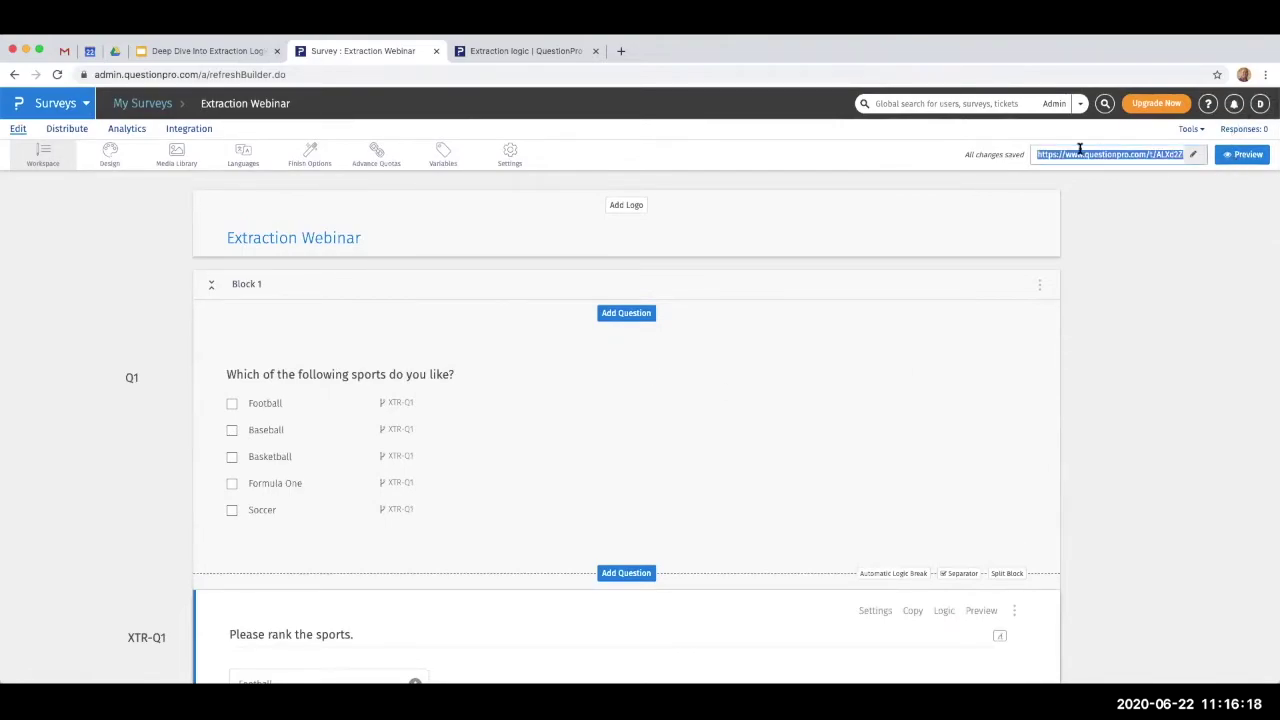
{"action": "left_click", "coordinate": [620, 51]}
{"action": "type", "text": "https://www.questionpro.com/t/ALXe2ZHi0w"}
{"action": "key", "text": "Return"}
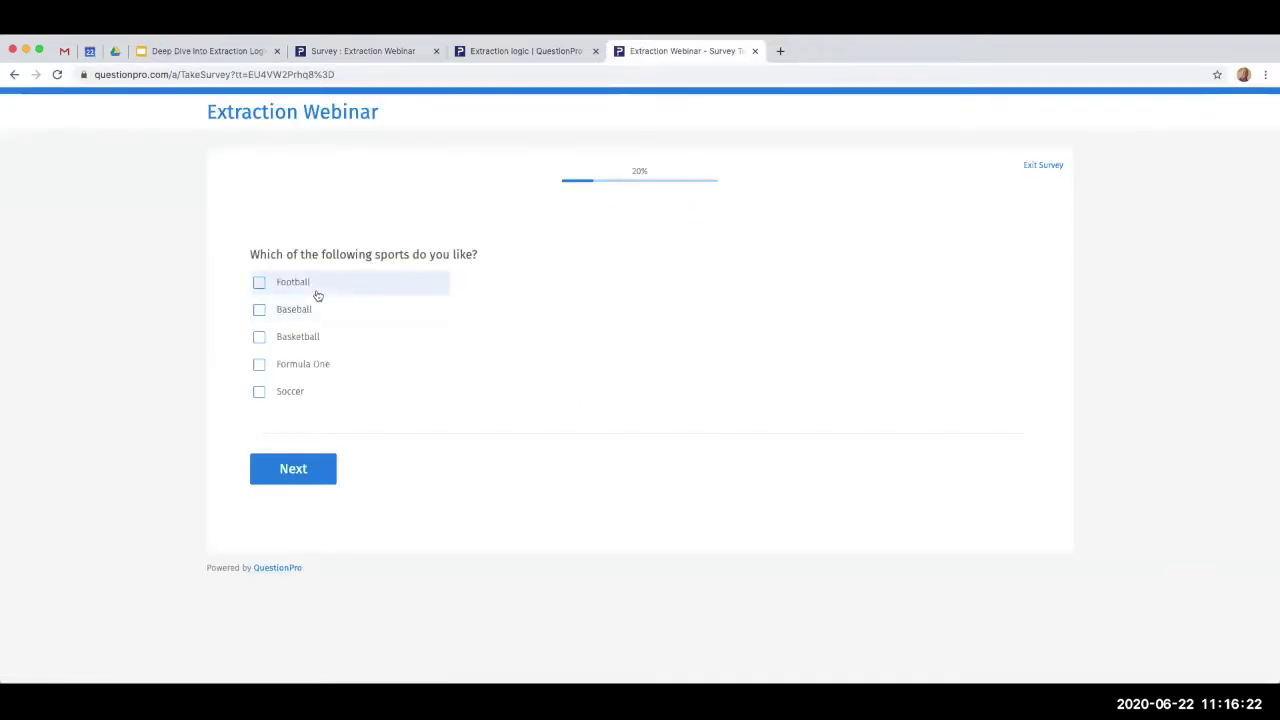
- Answer the liked-sports question with Football, Basketball and Soccer, and continue to the following page
{"action": "left_click", "coordinate": [362, 287]}
{"action": "left_click", "coordinate": [357, 340]}
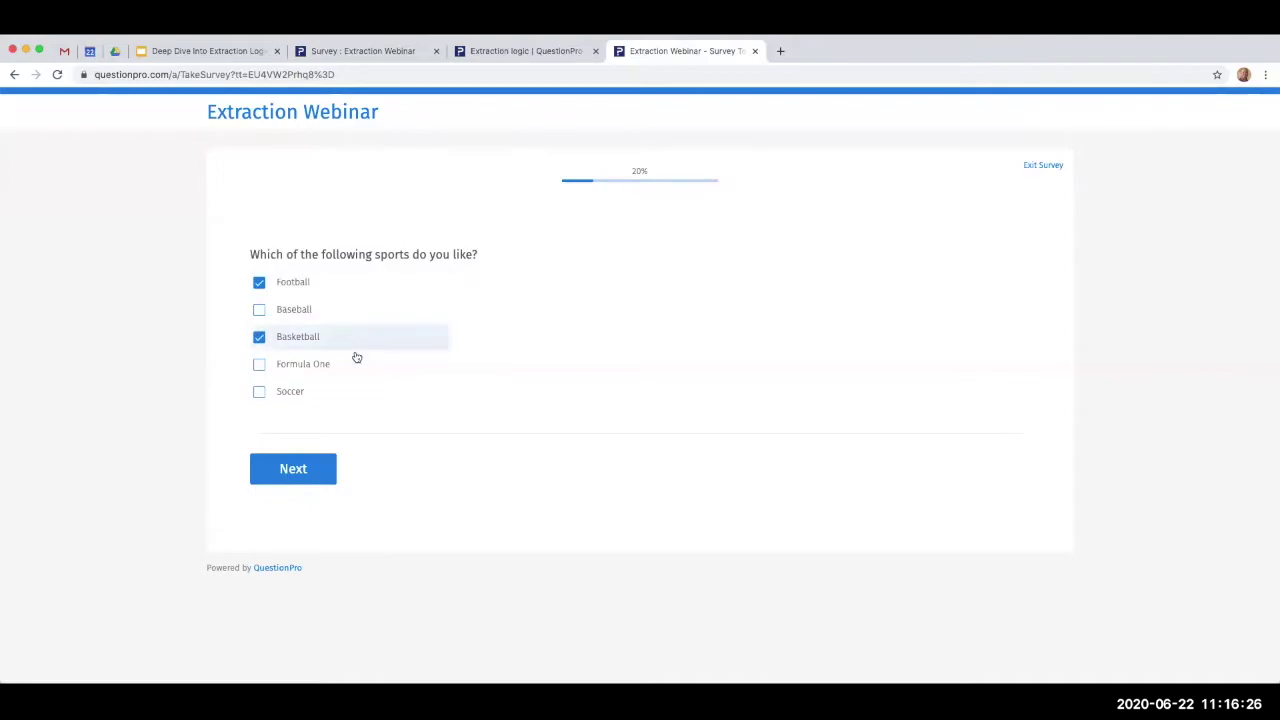
{"action": "left_click", "coordinate": [352, 394]}
{"action": "left_click", "coordinate": [303, 478]}
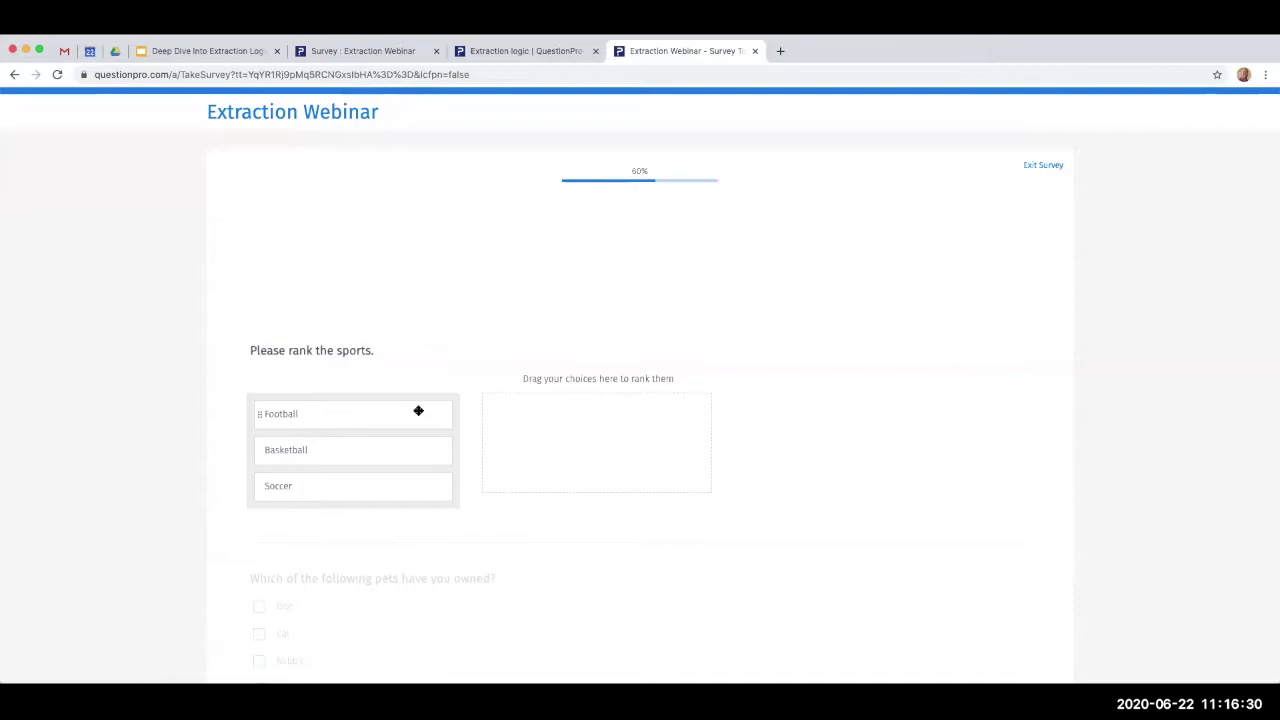
- Rank the sports as Football first, Soccer second and Basketball third, and proceed to the next question
{"action": "left_click_drag", "start_coordinate": [417, 409], "coordinate": [491, 426]}
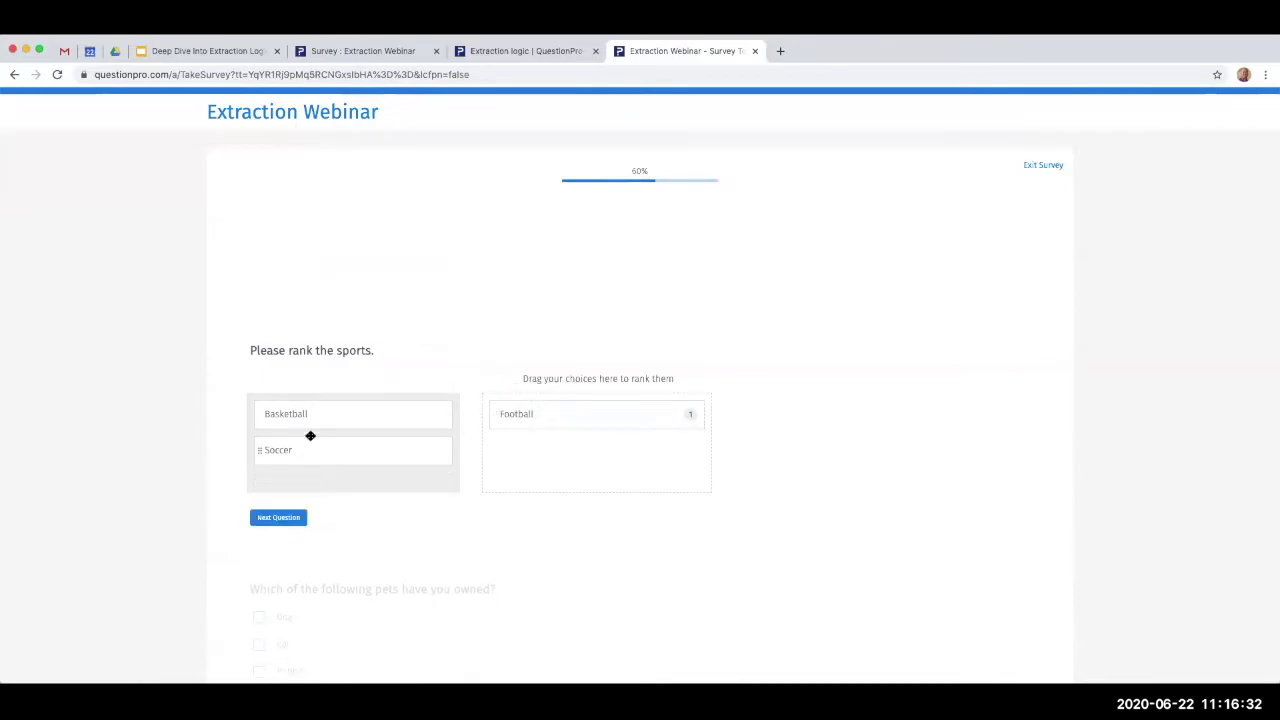
{"action": "left_click_drag", "start_coordinate": [310, 424], "coordinate": [500, 437]}
{"action": "left_click_drag", "start_coordinate": [285, 414], "coordinate": [591, 451]}
{"action": "left_click", "coordinate": [262, 537]}
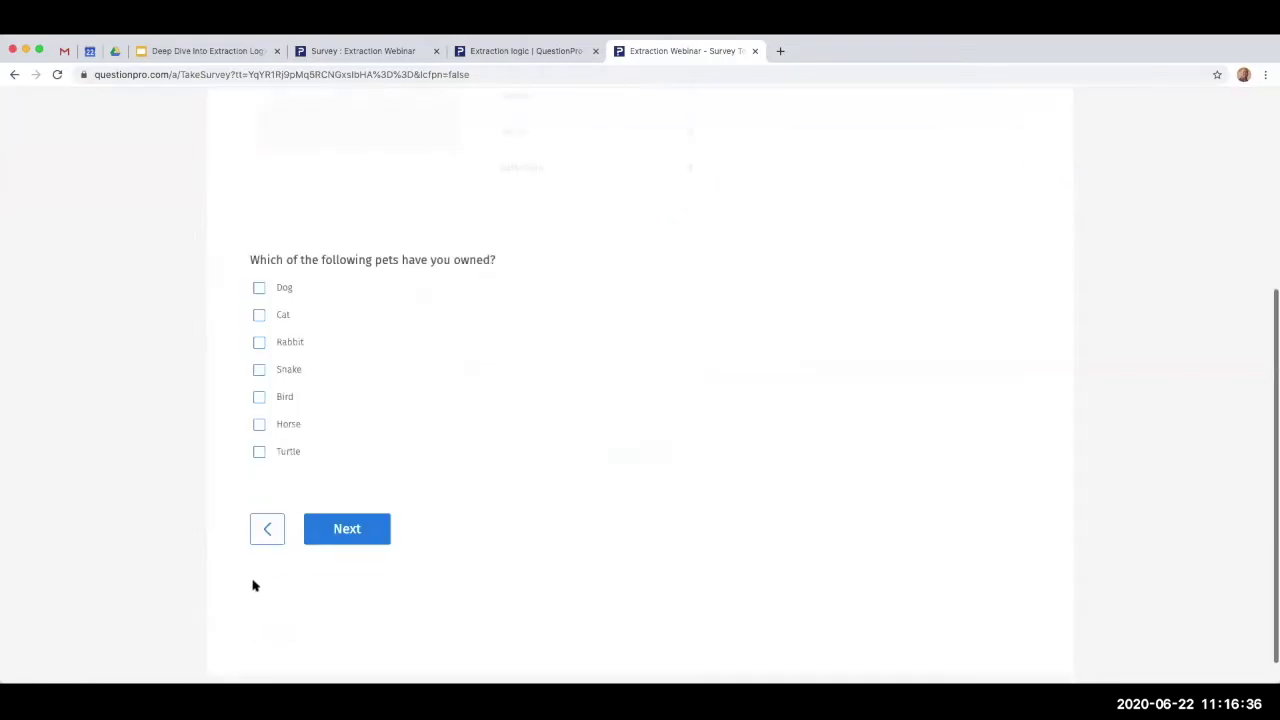
- Mark Dog, Cat and Bird as the pets owned, and continue to the following page
{"action": "left_click", "coordinate": [258, 290]}
{"action": "left_click", "coordinate": [257, 318]}
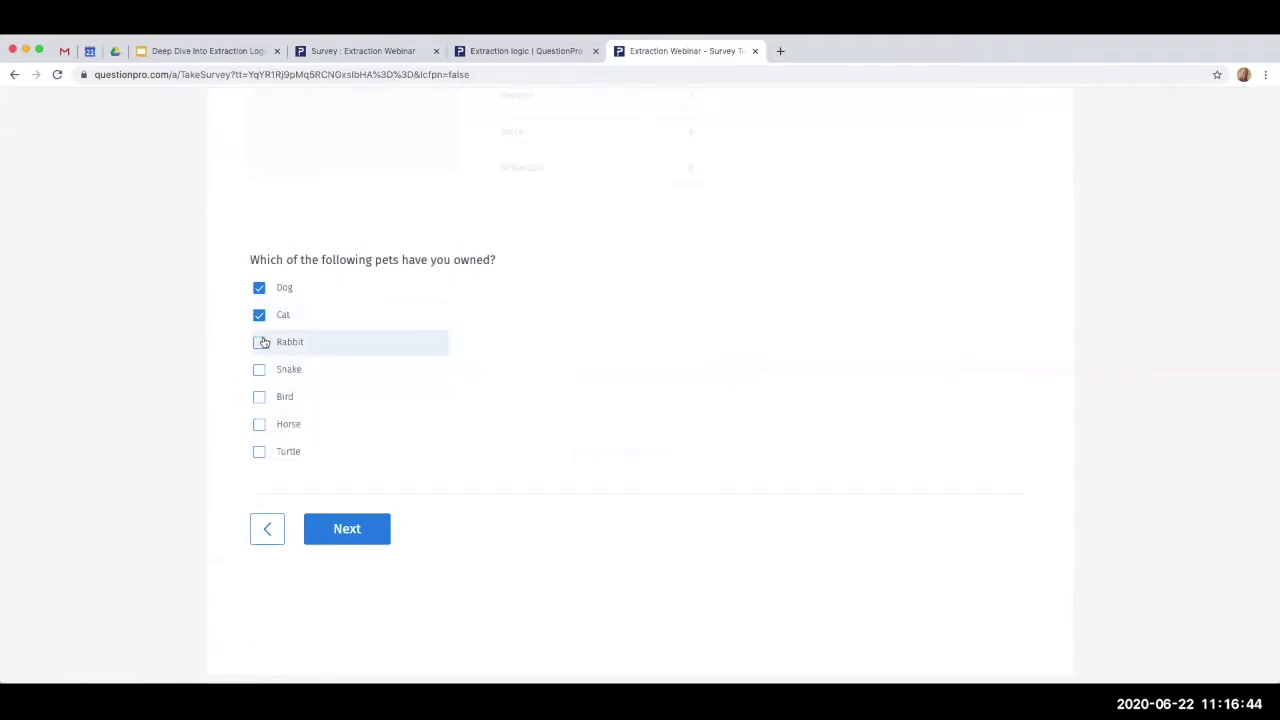
{"action": "left_click", "coordinate": [259, 398]}
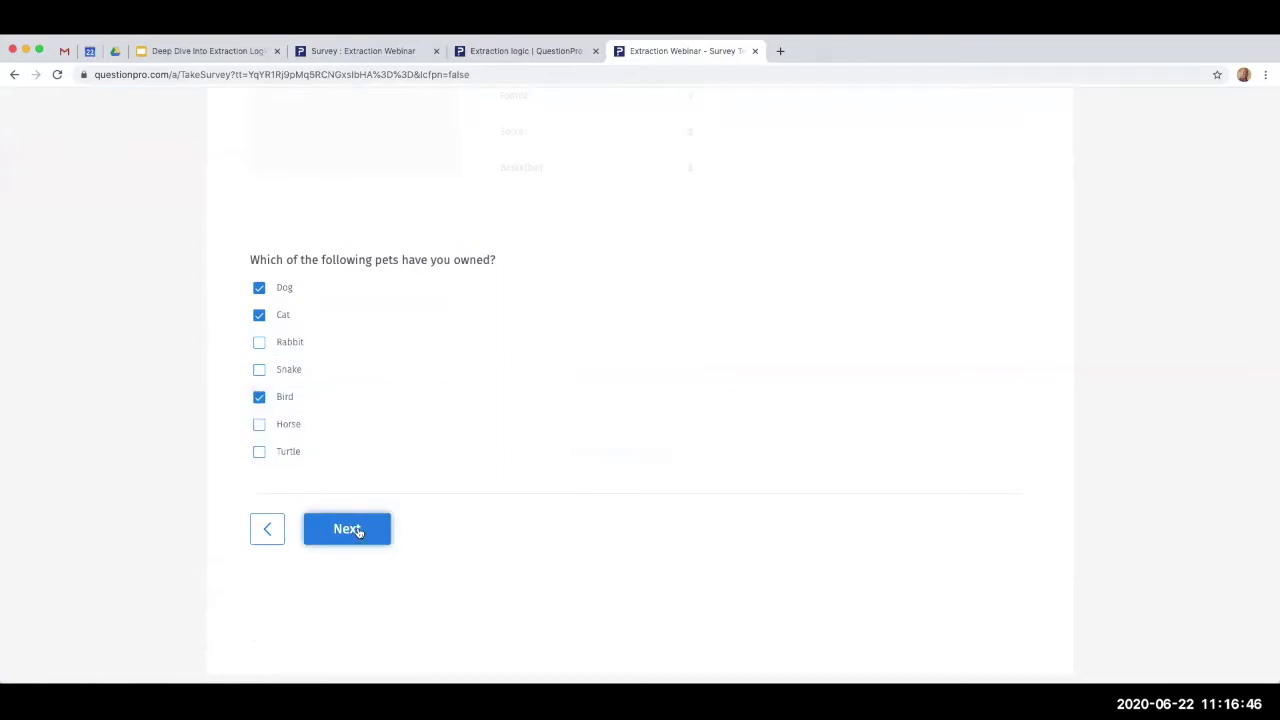
{"action": "left_click", "coordinate": [366, 529]}
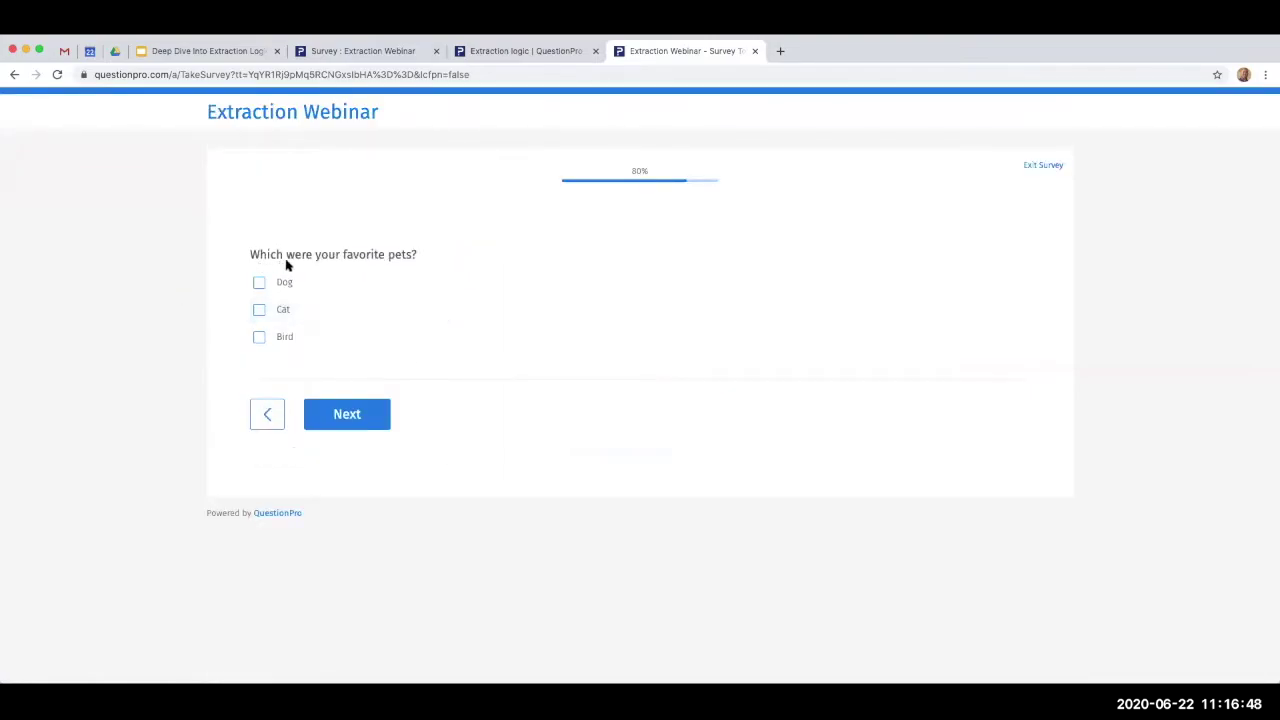
- Choose Dog and Cat as the favorite pets and continue to the ranking page
{"action": "left_click", "coordinate": [259, 283]}
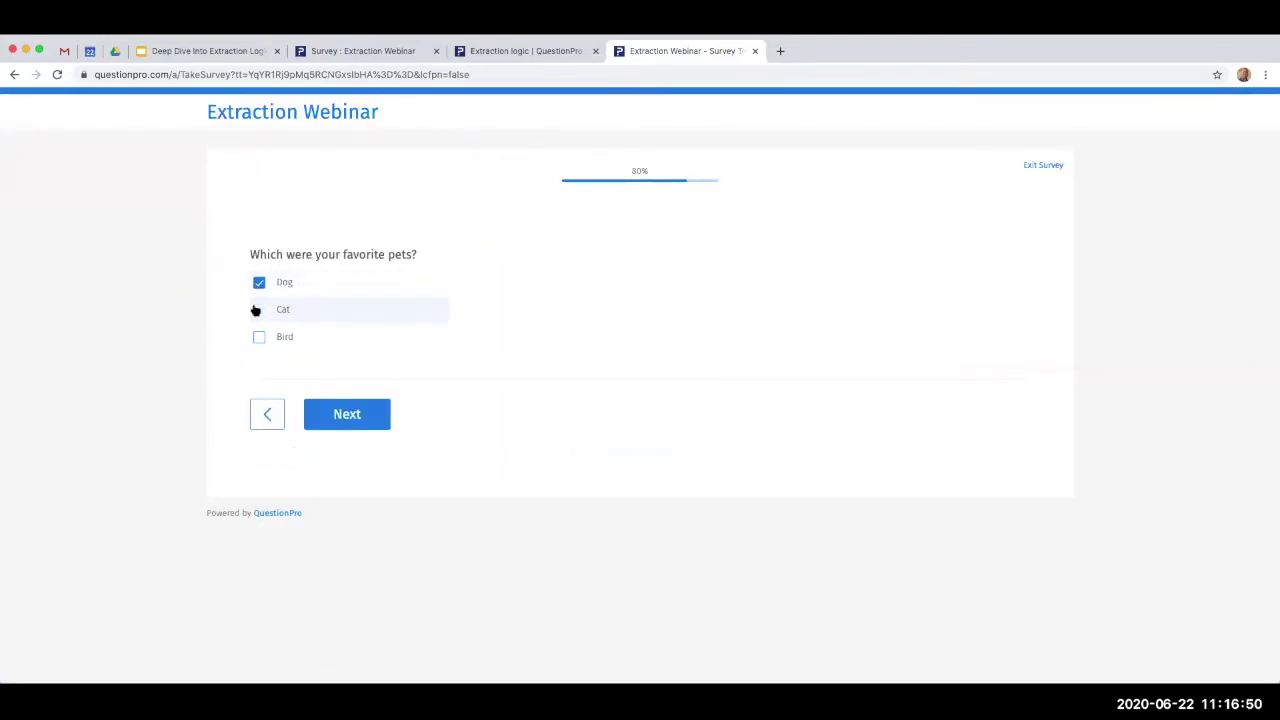
{"action": "left_click", "coordinate": [259, 309]}
{"action": "left_click", "coordinate": [334, 416]}
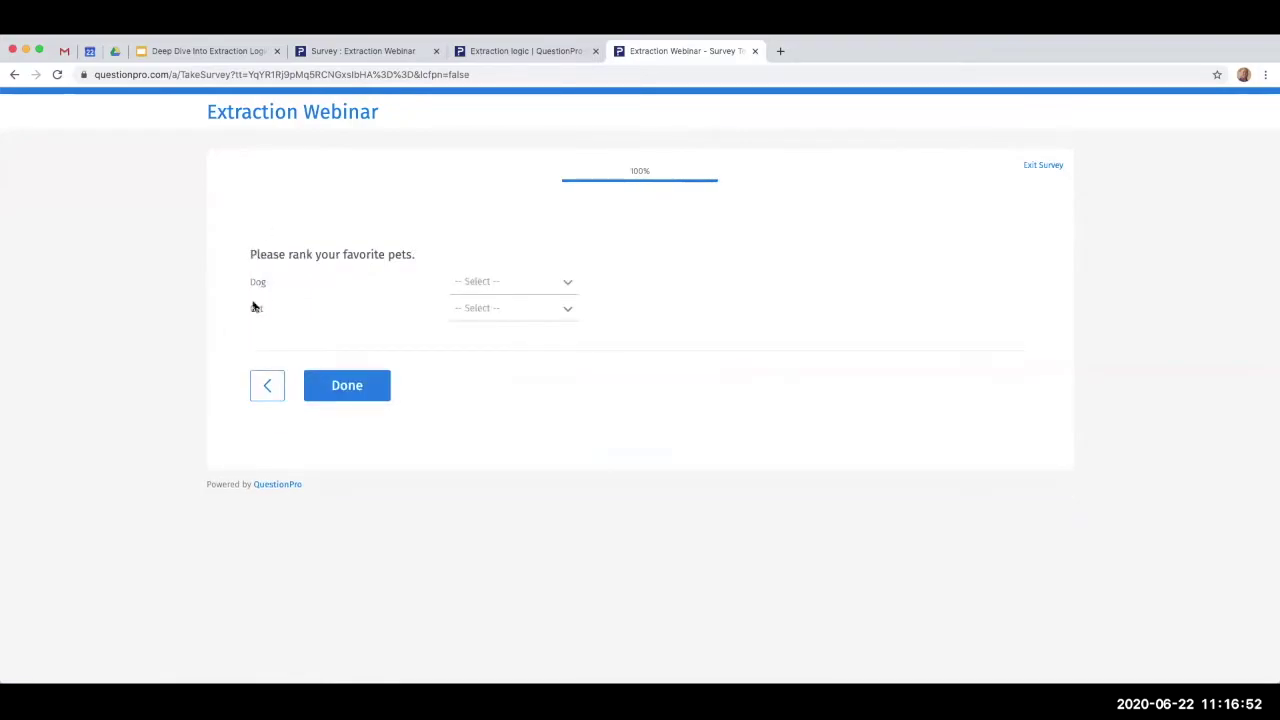
- Rank Dog first and Cat second, submit the survey, and close the completed live survey
{"action": "left_click", "coordinate": [530, 283]}
{"action": "left_click", "coordinate": [517, 331]}
{"action": "left_click", "coordinate": [556, 319]}
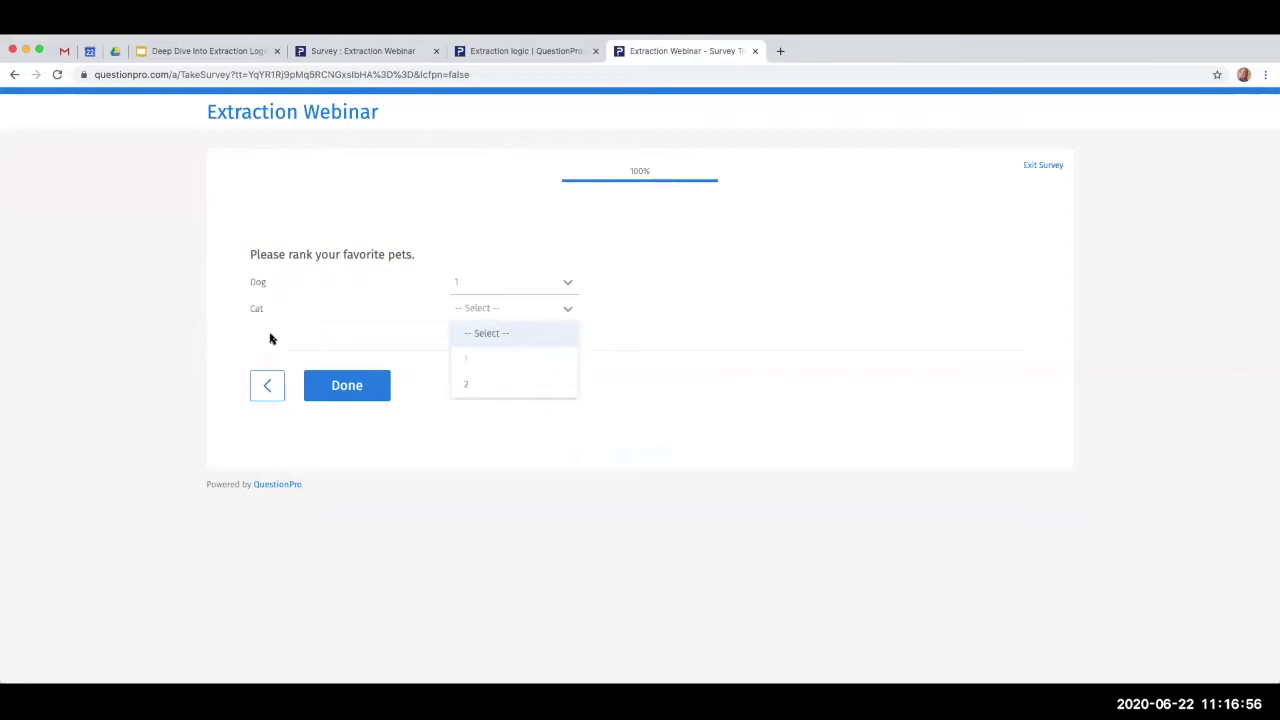
{"action": "left_click", "coordinate": [477, 390]}
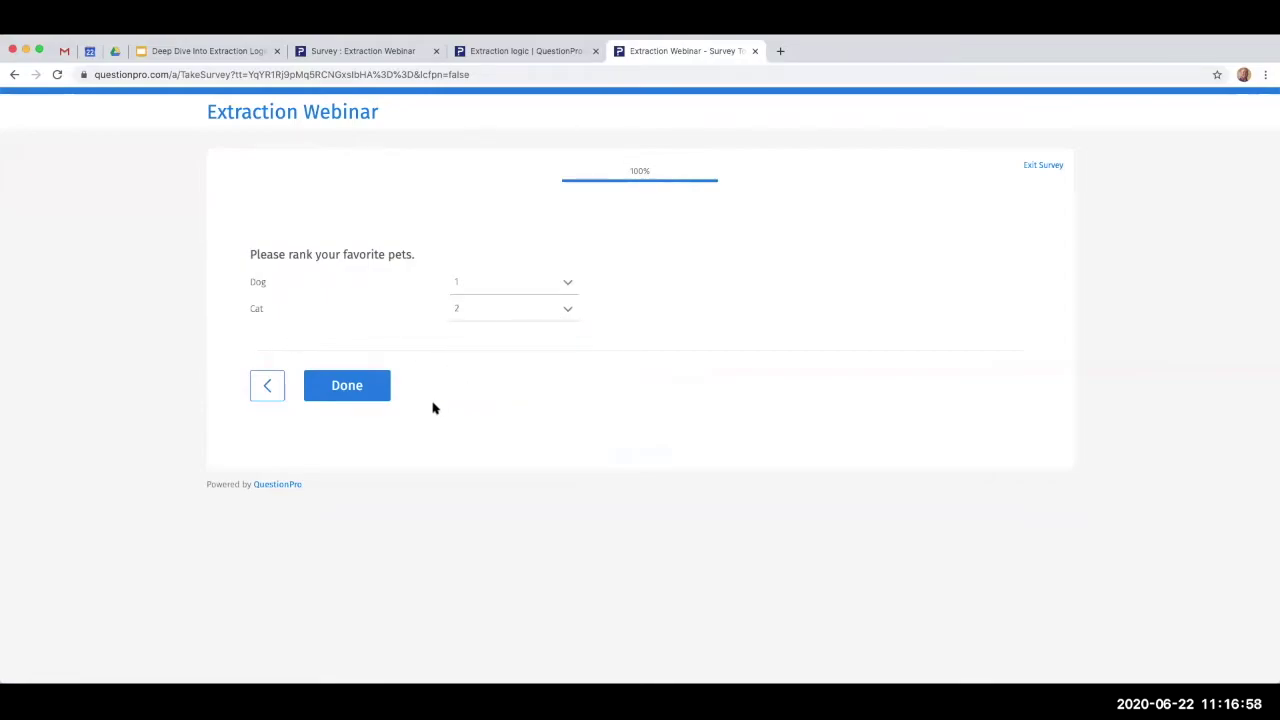
{"action": "left_click", "coordinate": [358, 392]}
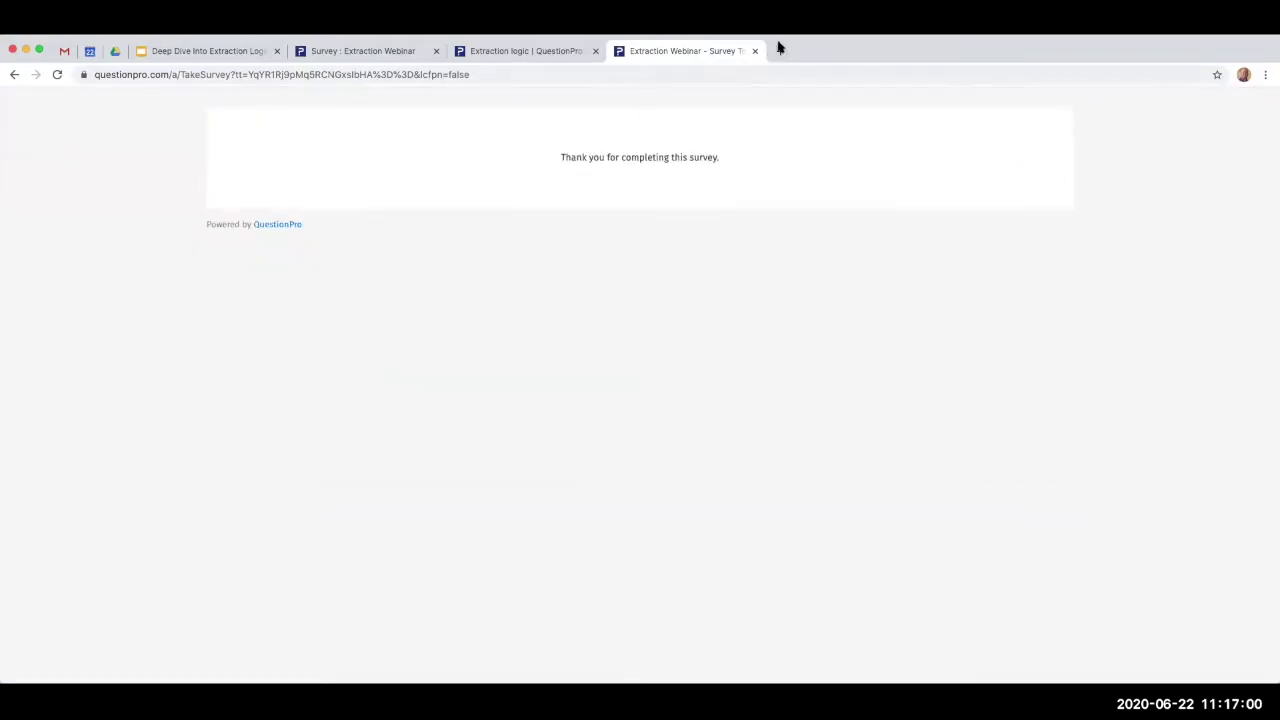
{"action": "left_click", "coordinate": [755, 51]}
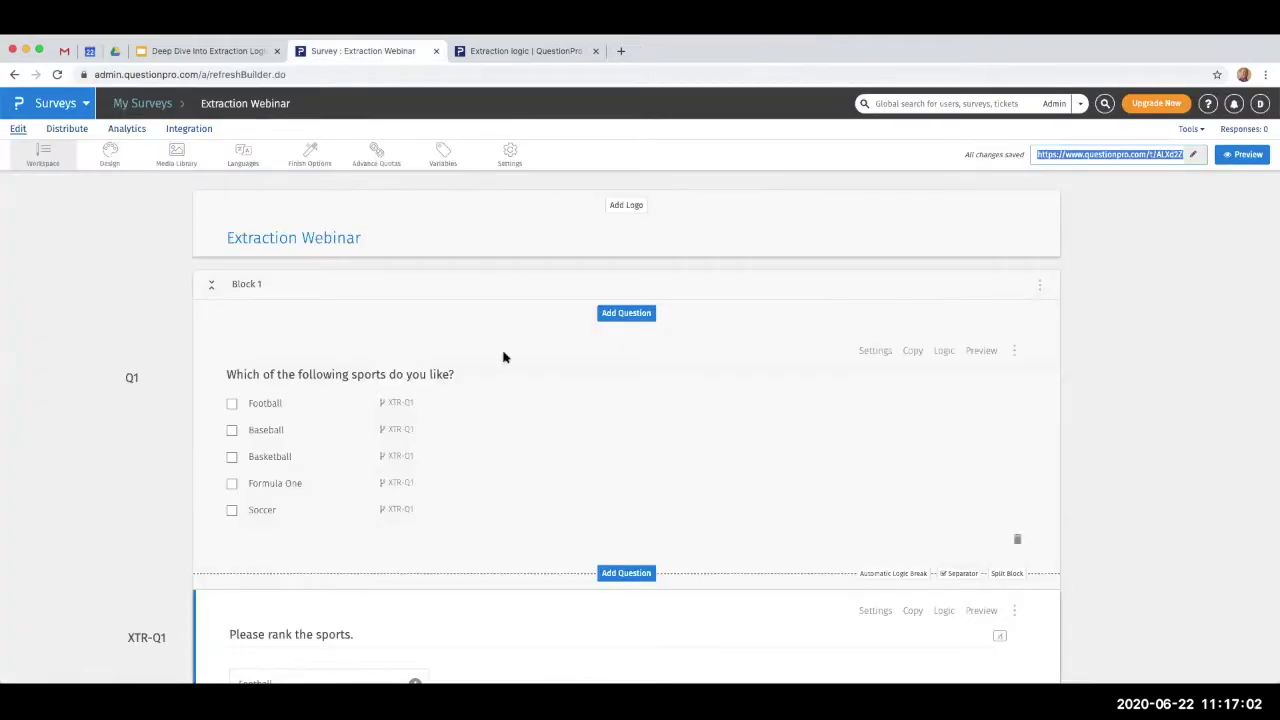
- Add a multiple-choice Select Many question at the survey's end asking "Which of the following types of food do you like to eat weekly?"
{"action": "scroll", "coordinate": [503, 357], "scroll_direction": "down", "scroll_amount": 3}
{"action": "scroll", "coordinate": [503, 357], "scroll_direction": "down", "scroll_amount": 15}
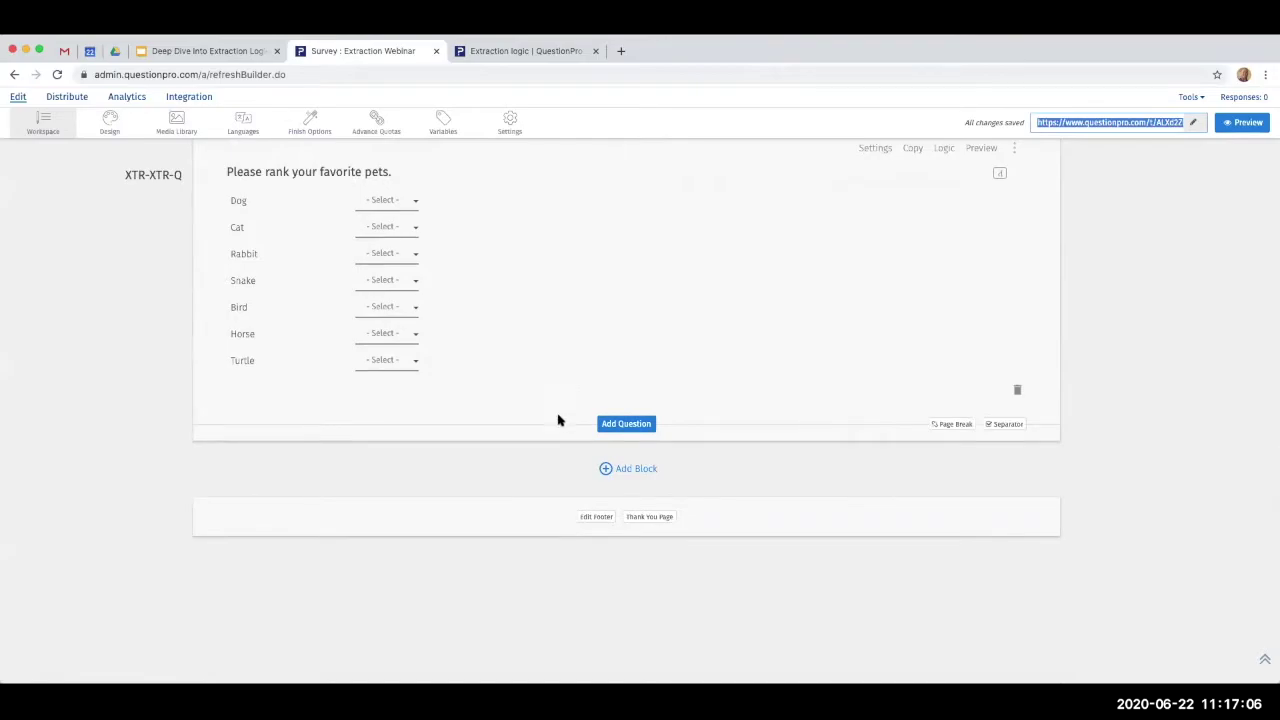
{"action": "left_click", "coordinate": [619, 425]}
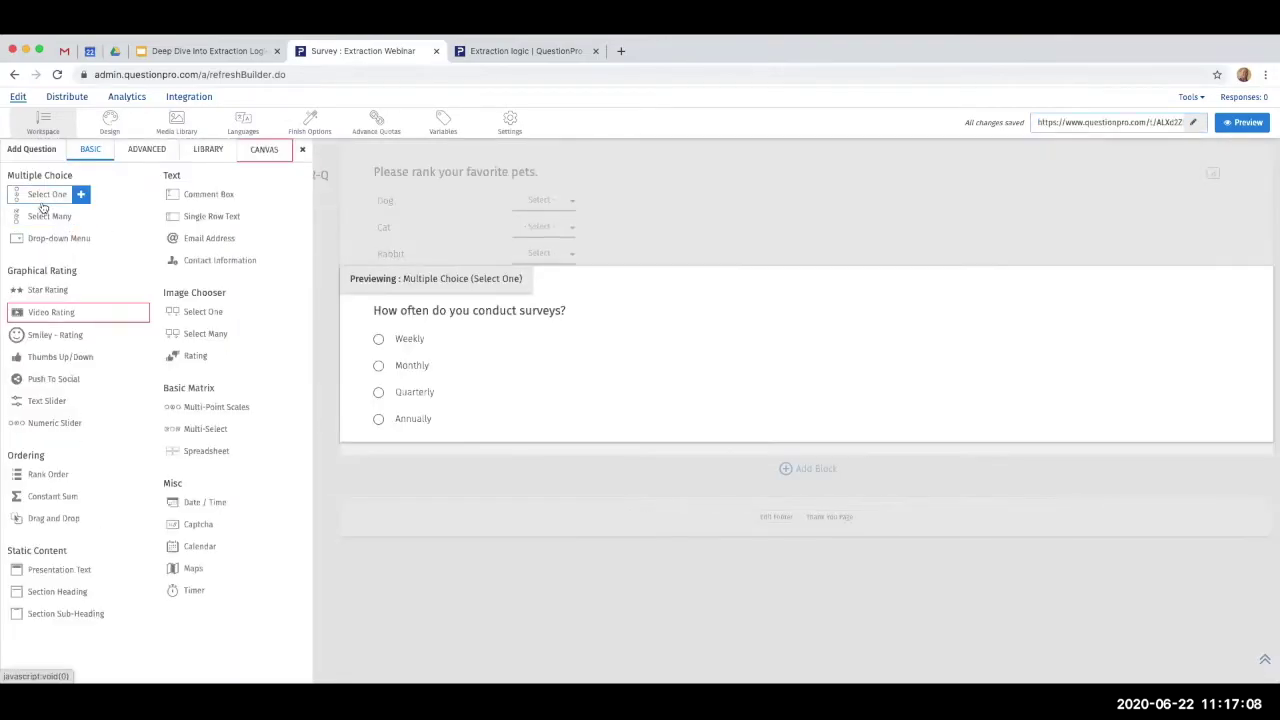
{"action": "left_click", "coordinate": [45, 216]}
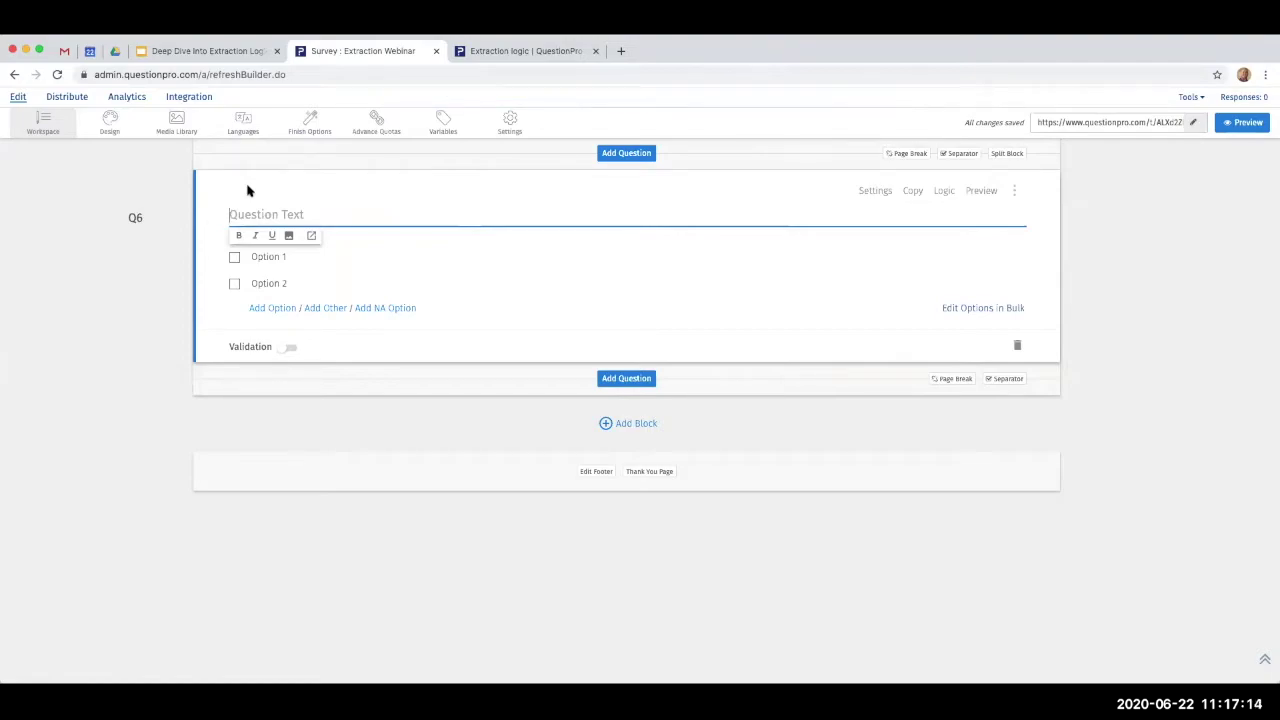
{"action": "type", "text": "Which of the foll"}
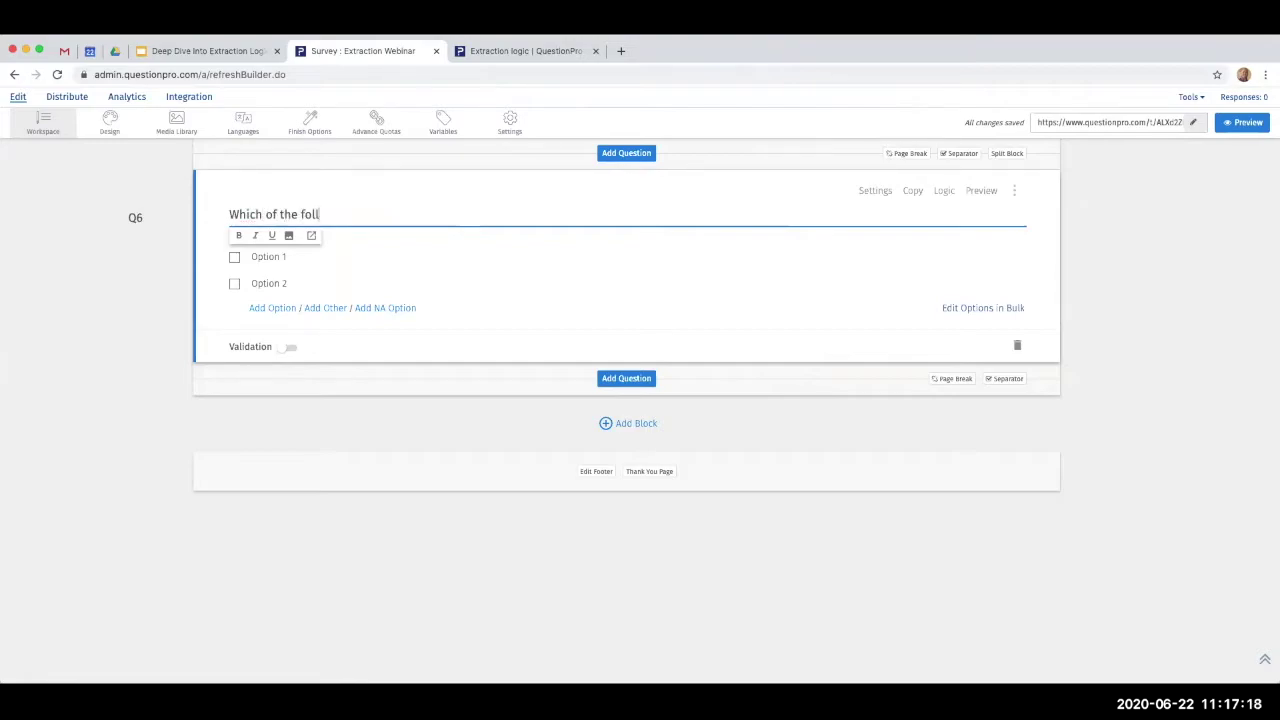
{"action": "type", "text": "olwing"}
{"action": "key", "text": "BackSpace"}
{"action": "key", "text": "BackSpace"}
{"action": "type", "text": "wing types of food"}
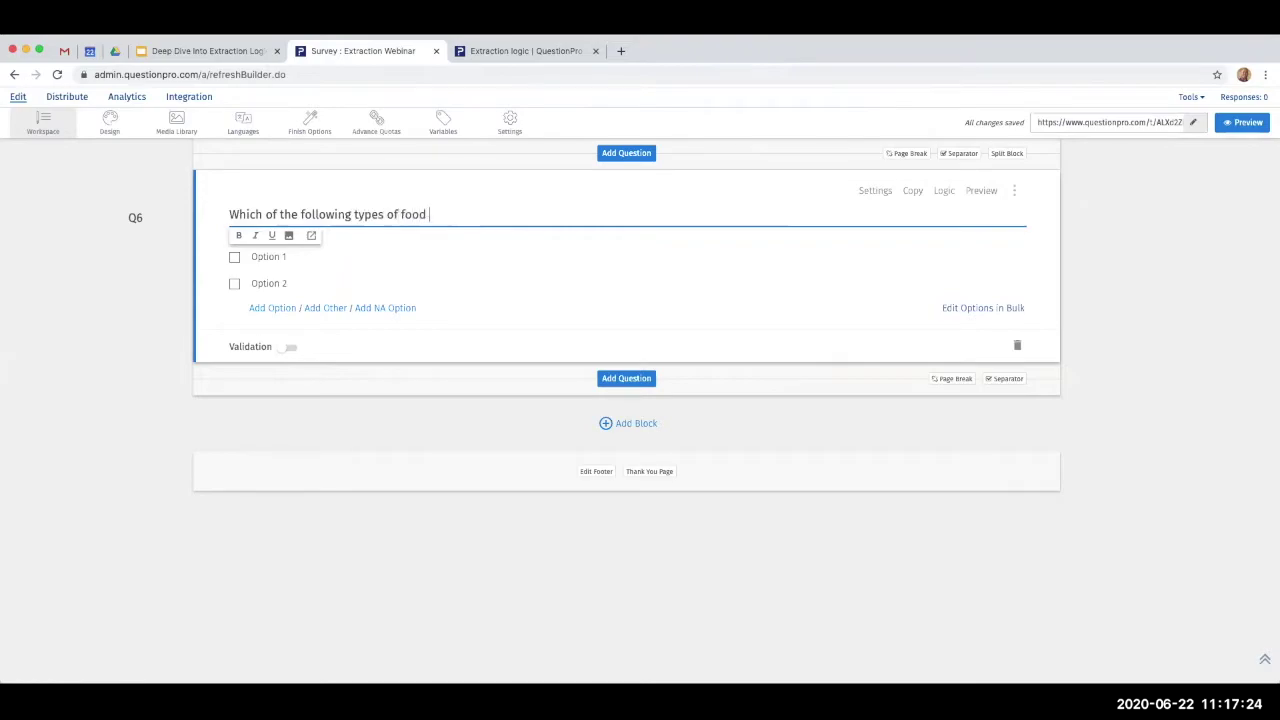
{"action": "type", "text": "o eat weekly?"}
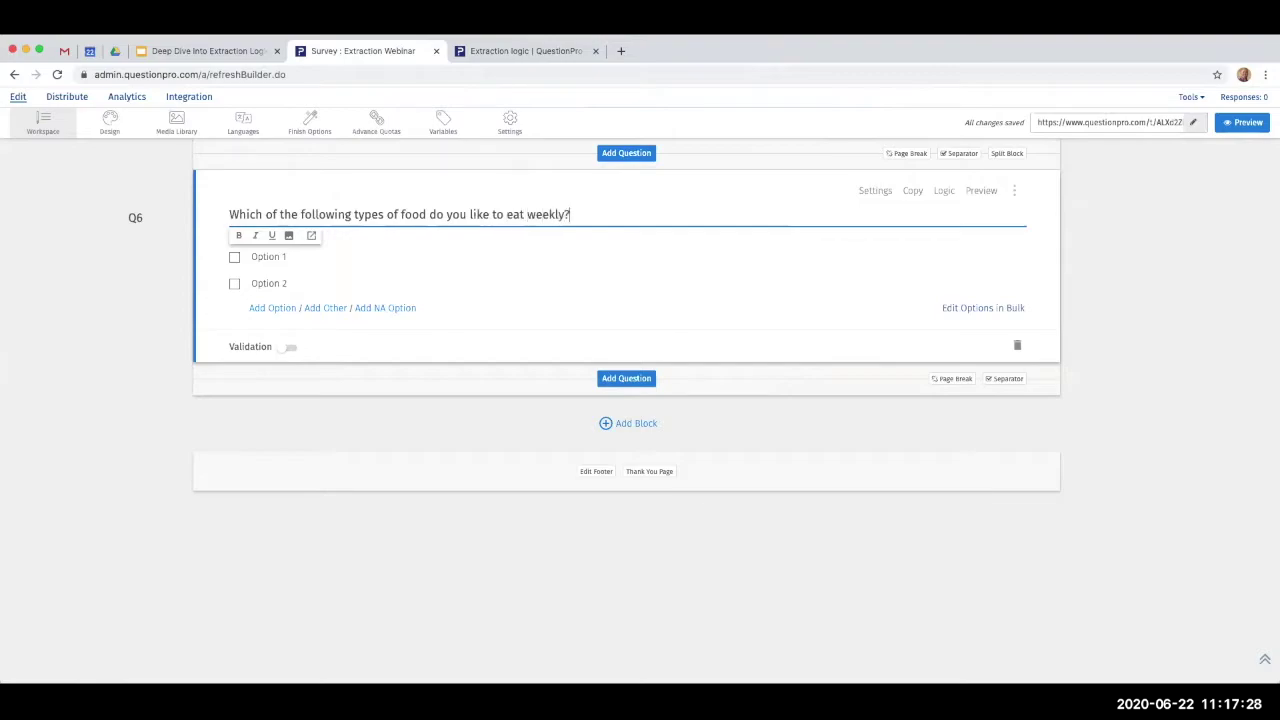
- Enter Pizza, Sushi, Hamburger and Taco as the answer options of the weekly food question
{"action": "left_click", "coordinate": [262, 257]}
{"action": "type", "text": "Piz"}
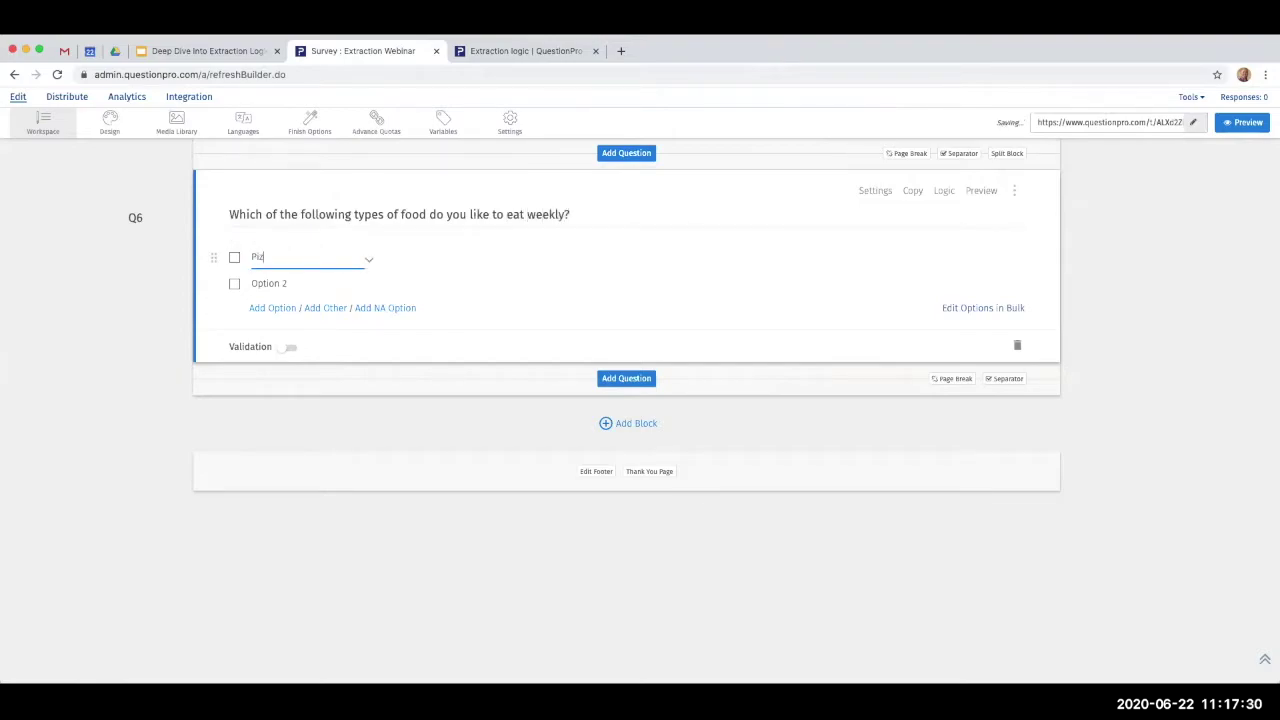
{"action": "type", "text": "za"}
{"action": "key", "text": "Tab"}
{"action": "type", "text": "S"}
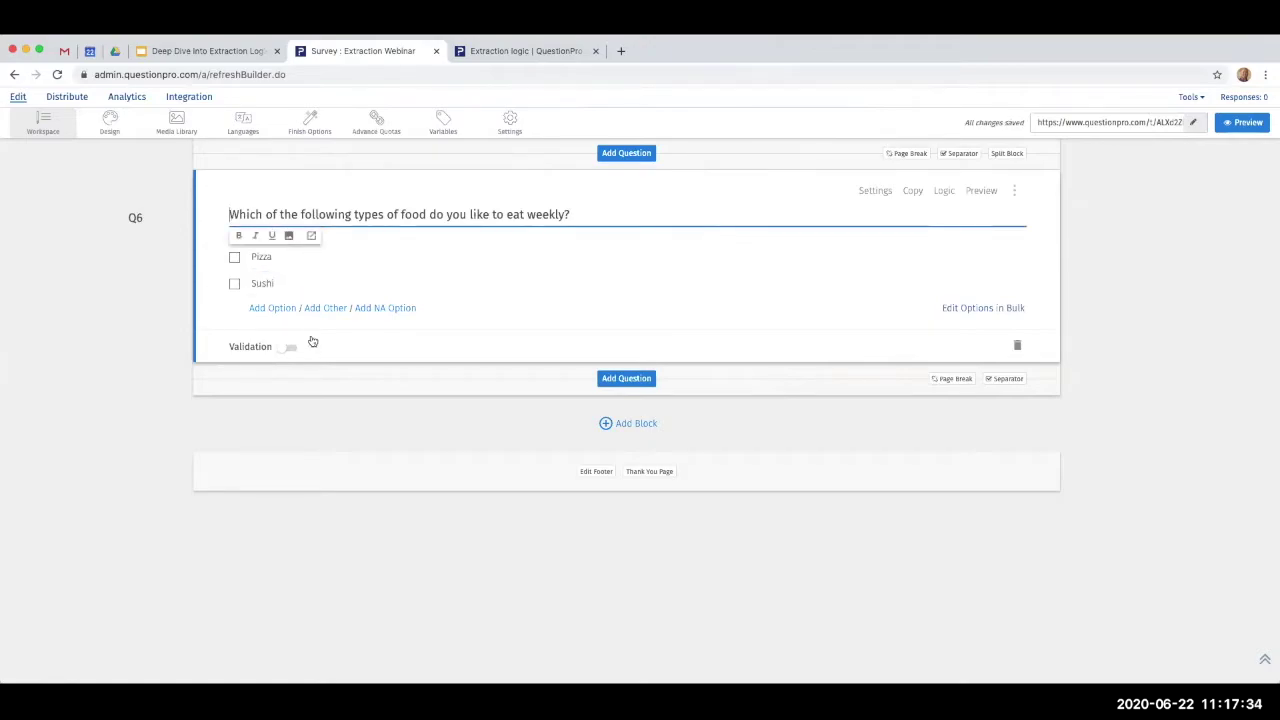
{"action": "key", "text": "Return"}
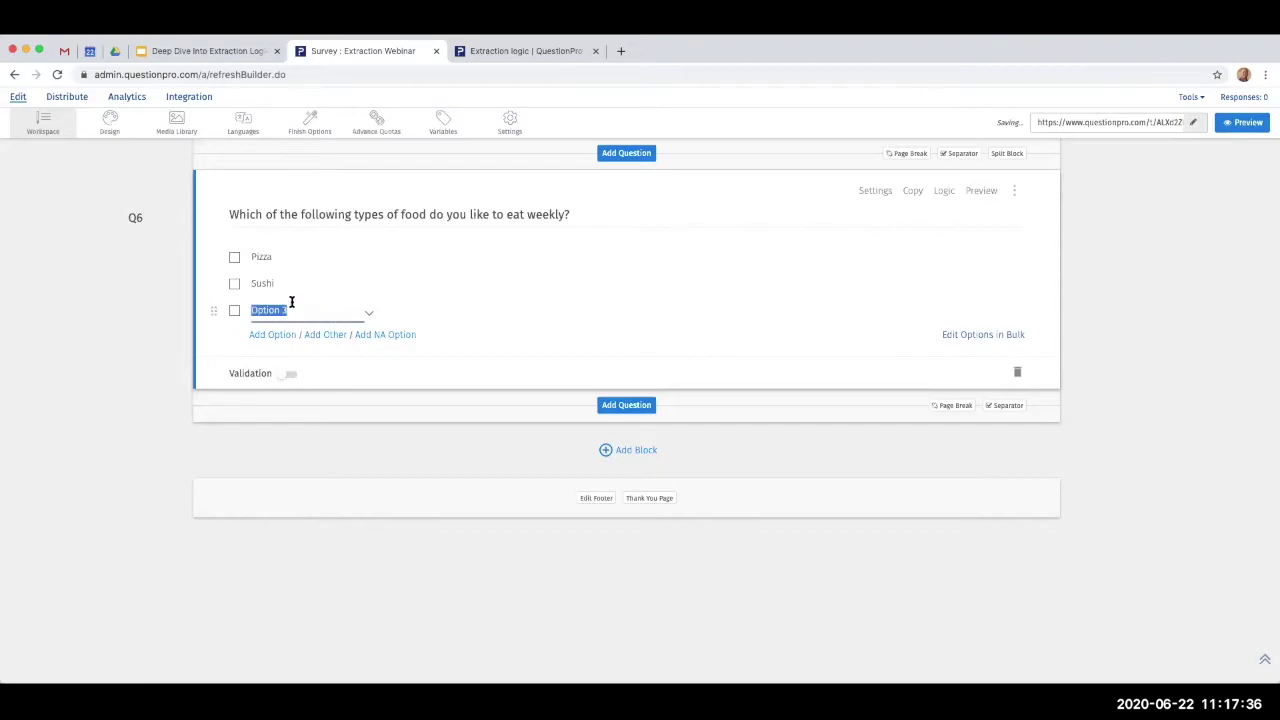
{"action": "type", "text": "Th"}
{"action": "key", "text": "BackSpace"}
{"action": "key", "text": "BackSpace"}
{"action": "type", "text": "Hamburger"}
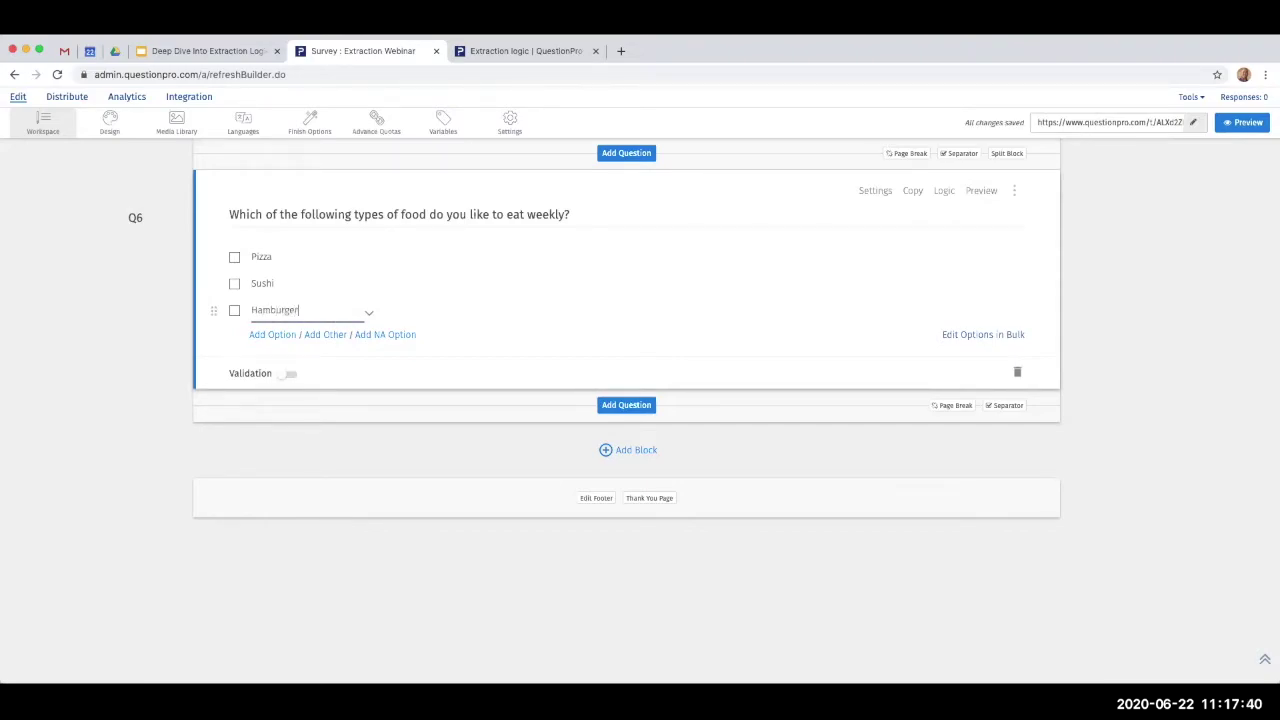
{"action": "key", "text": "Return"}
{"action": "left_click", "coordinate": [264, 340]}
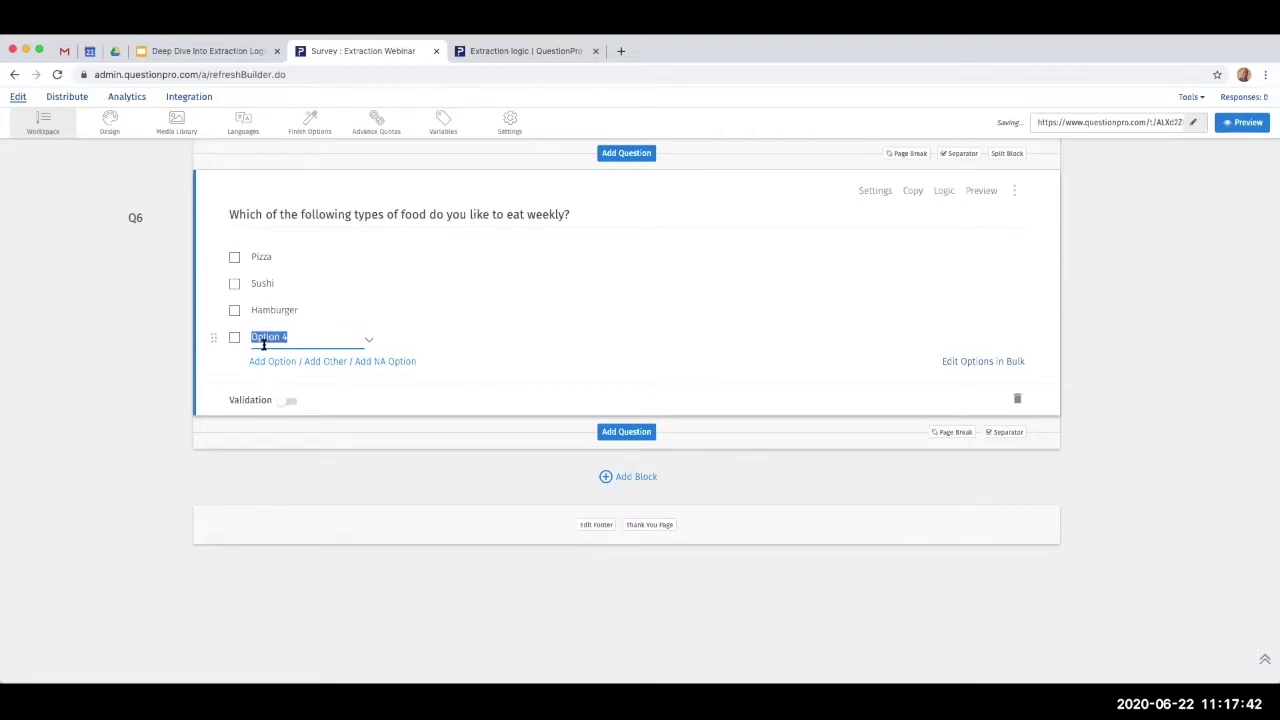
{"action": "type", "text": "Taco"}
{"action": "left_click", "coordinate": [469, 400]}
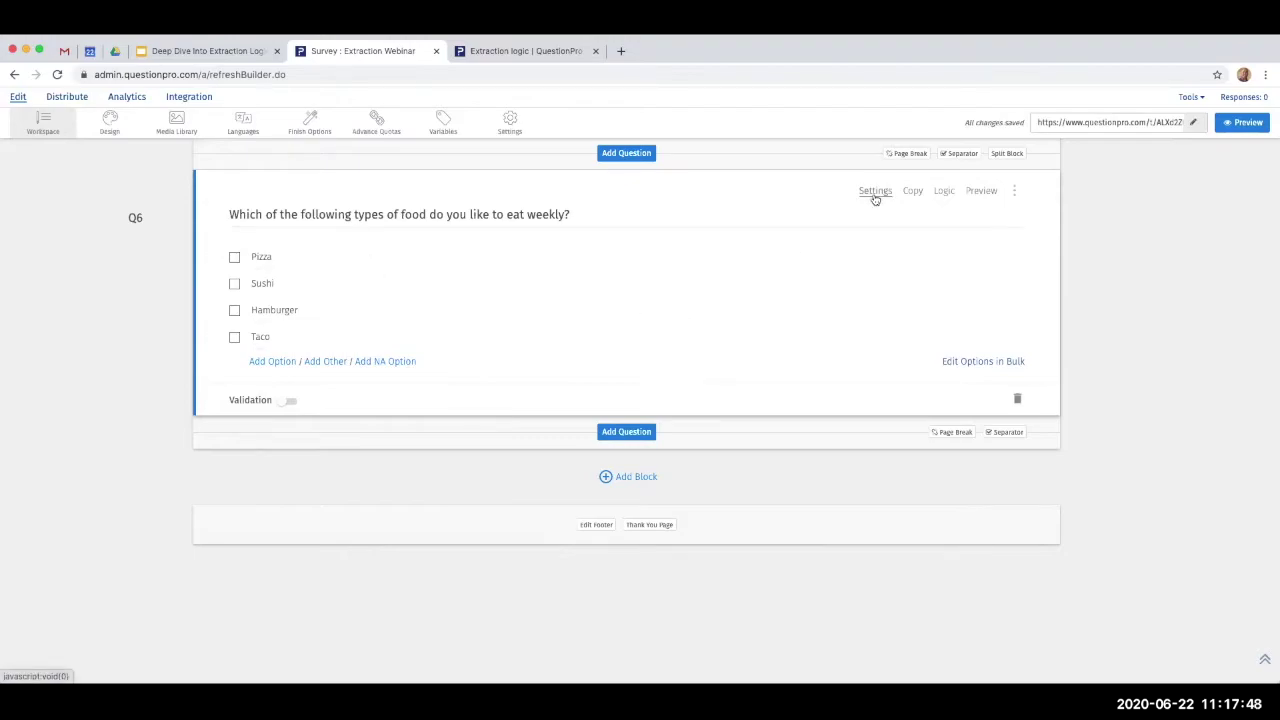
- Set and save Extraction logic on the food question that extracts Selected Choices to a Star rating question
{"action": "left_click", "coordinate": [944, 192]}
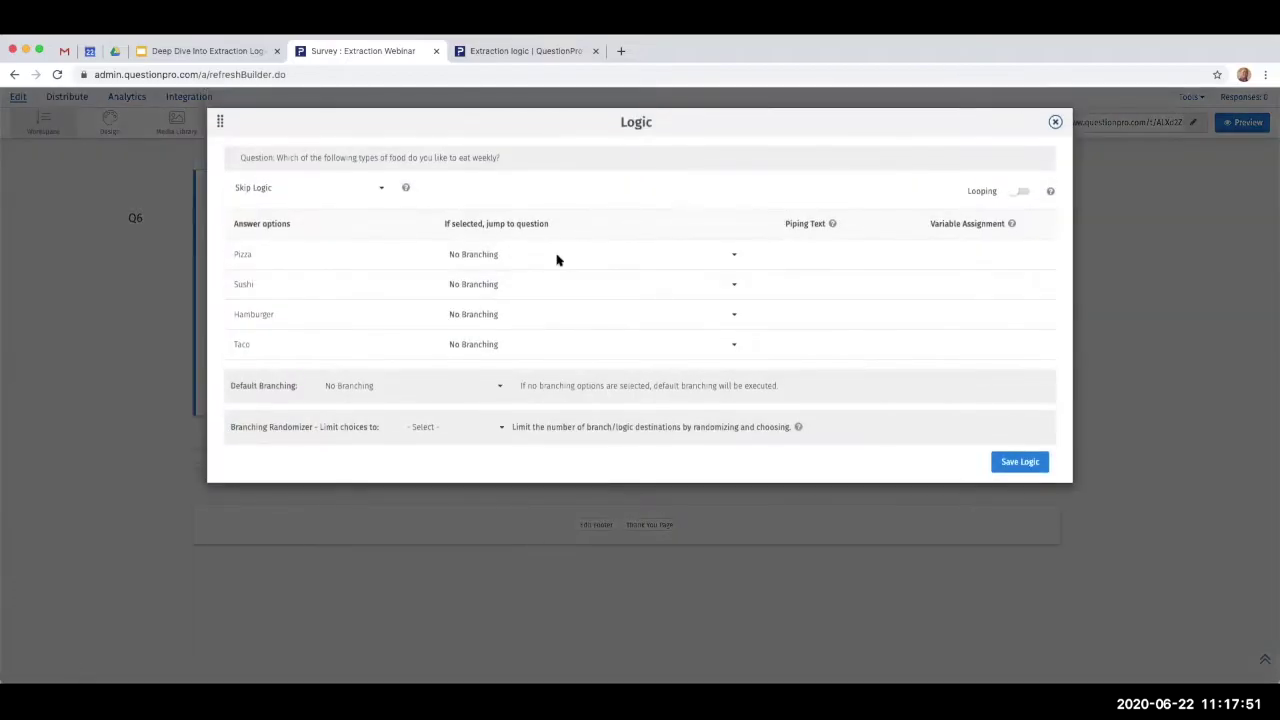
{"action": "left_click", "coordinate": [345, 196]}
{"action": "left_click", "coordinate": [326, 353]}
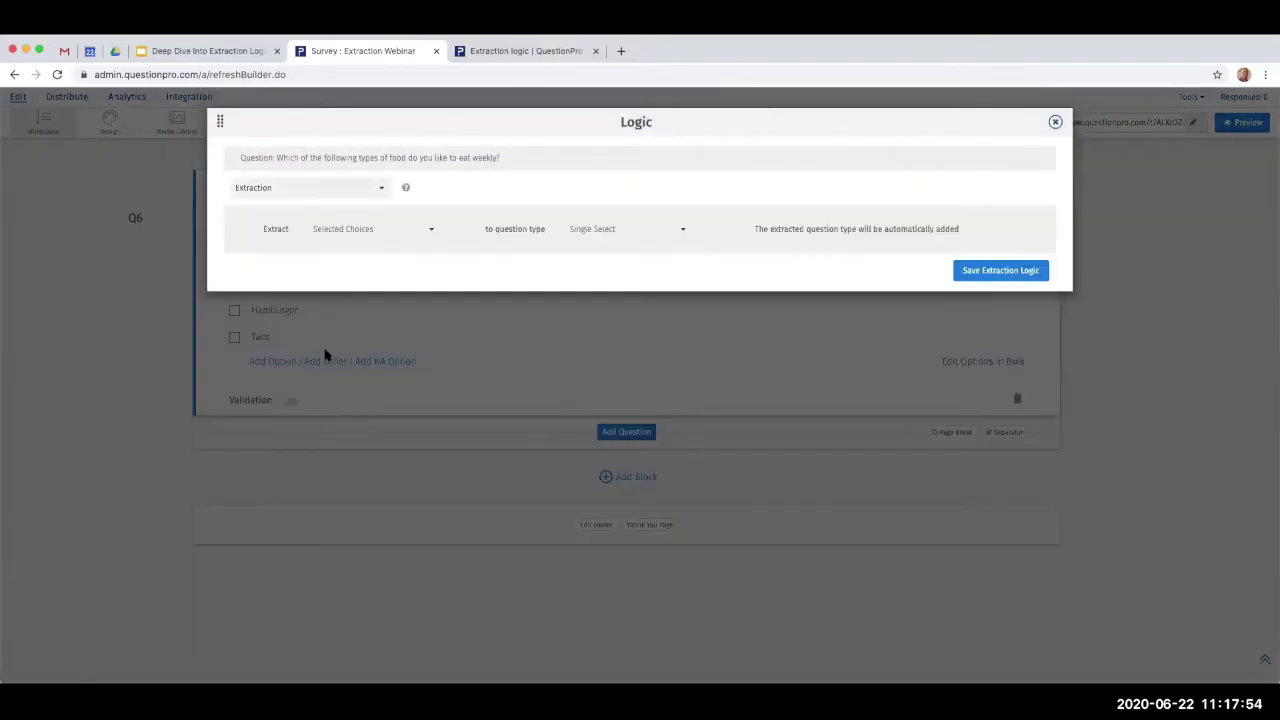
{"action": "left_click", "coordinate": [373, 233]}
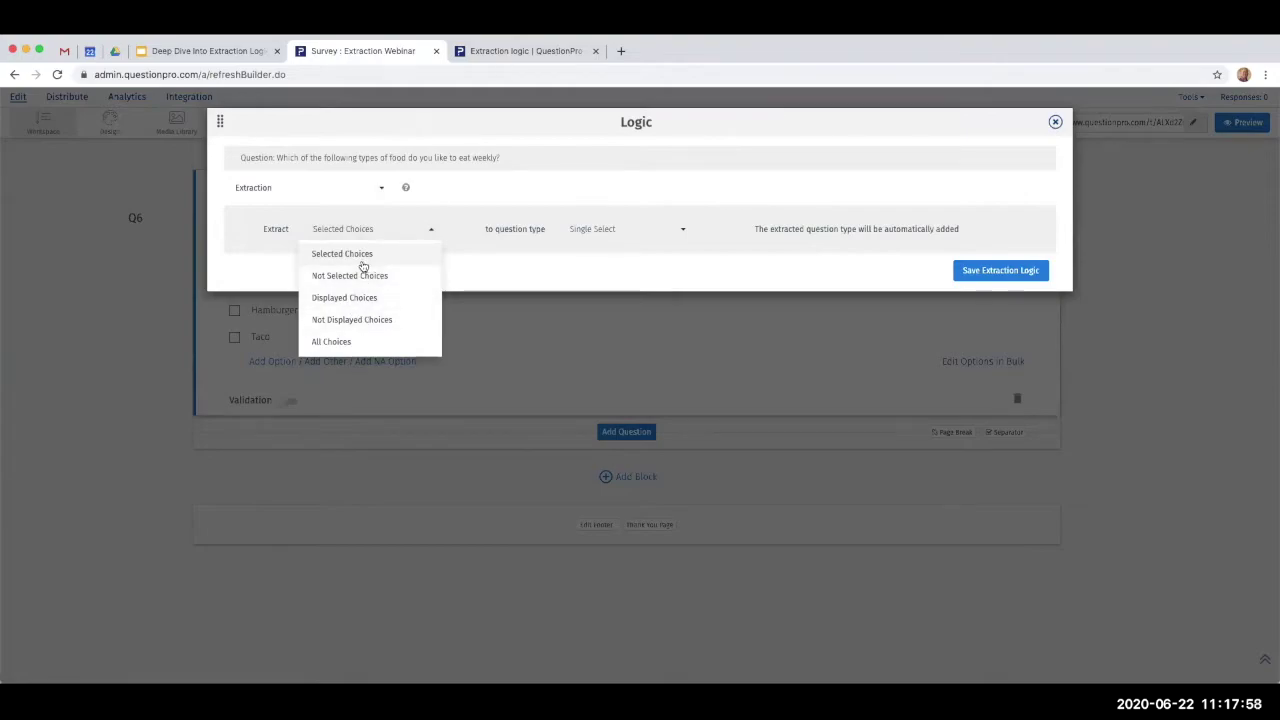
{"action": "left_click", "coordinate": [325, 253]}
{"action": "left_click", "coordinate": [683, 229]}
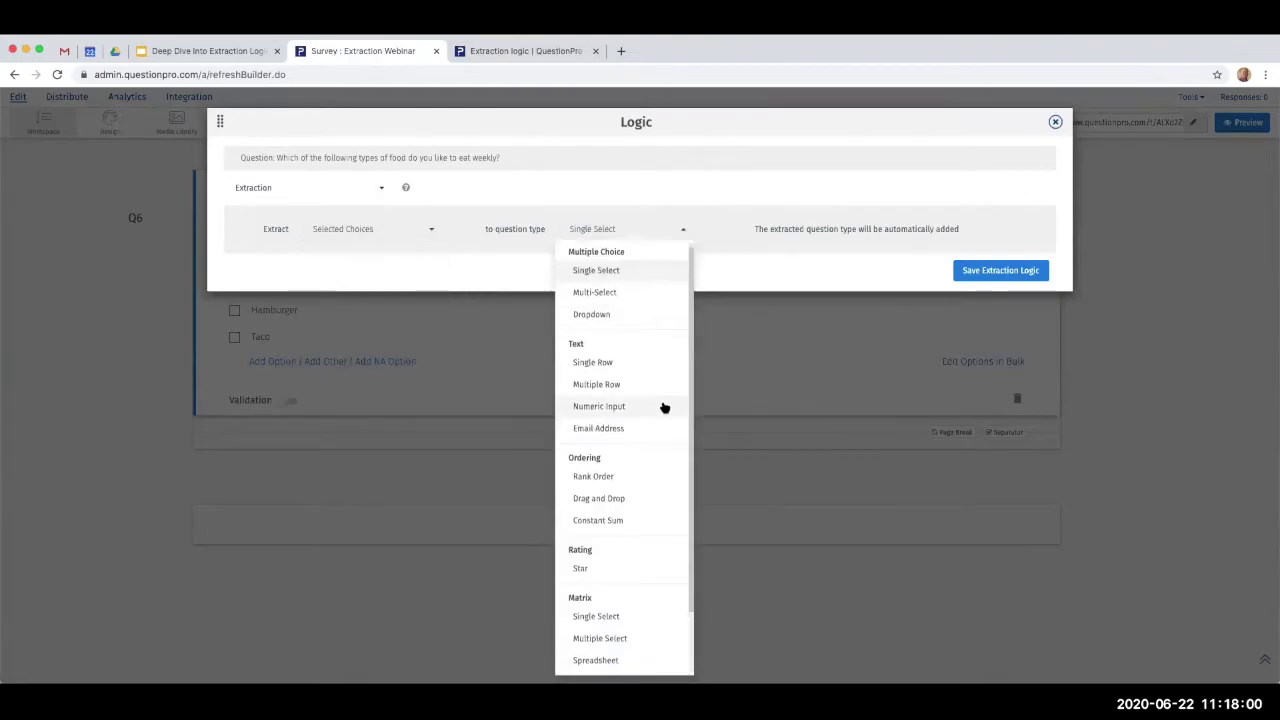
{"action": "scroll", "coordinate": [664, 407], "scroll_direction": "down", "scroll_amount": 1}
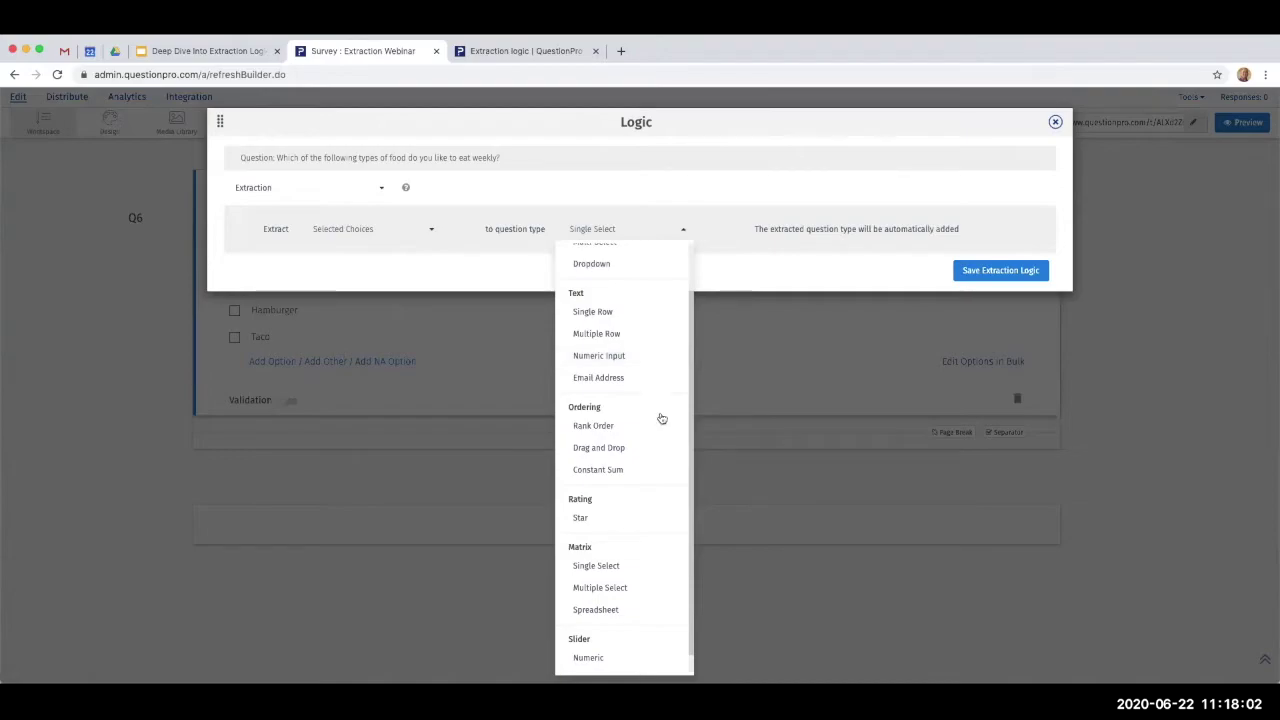
{"action": "left_click", "coordinate": [628, 522]}
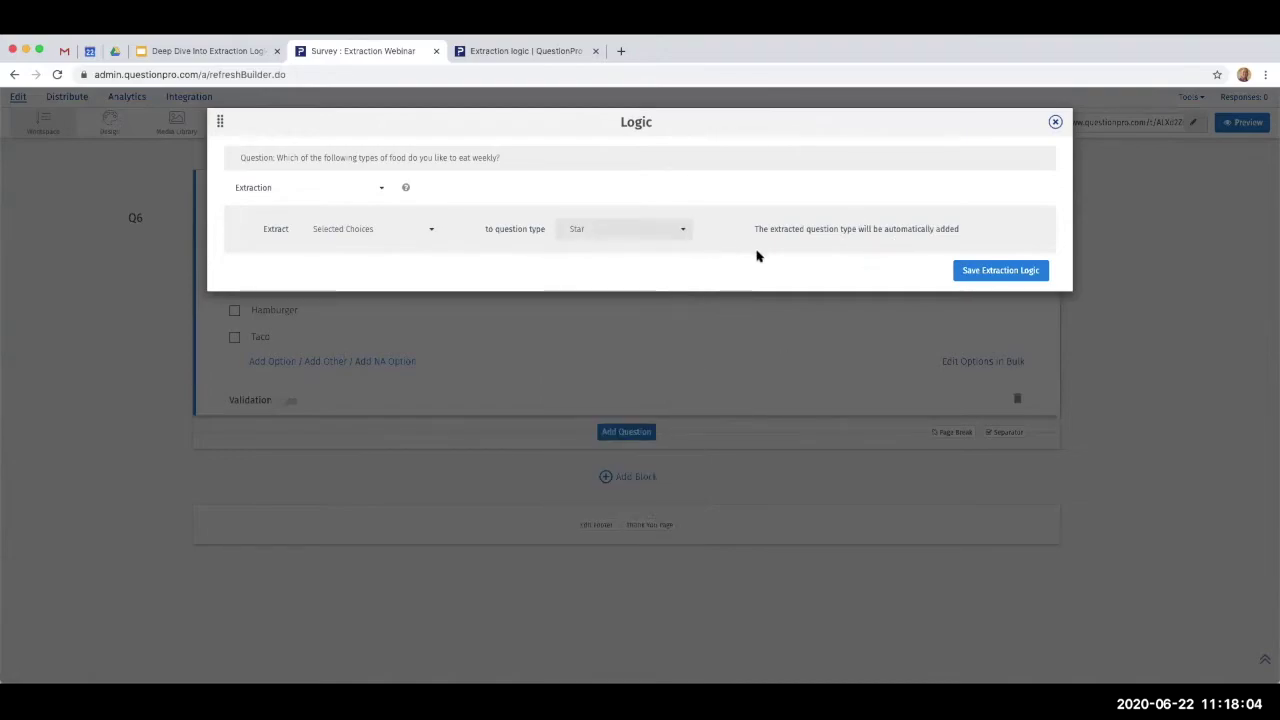
{"action": "left_click", "coordinate": [979, 276]}
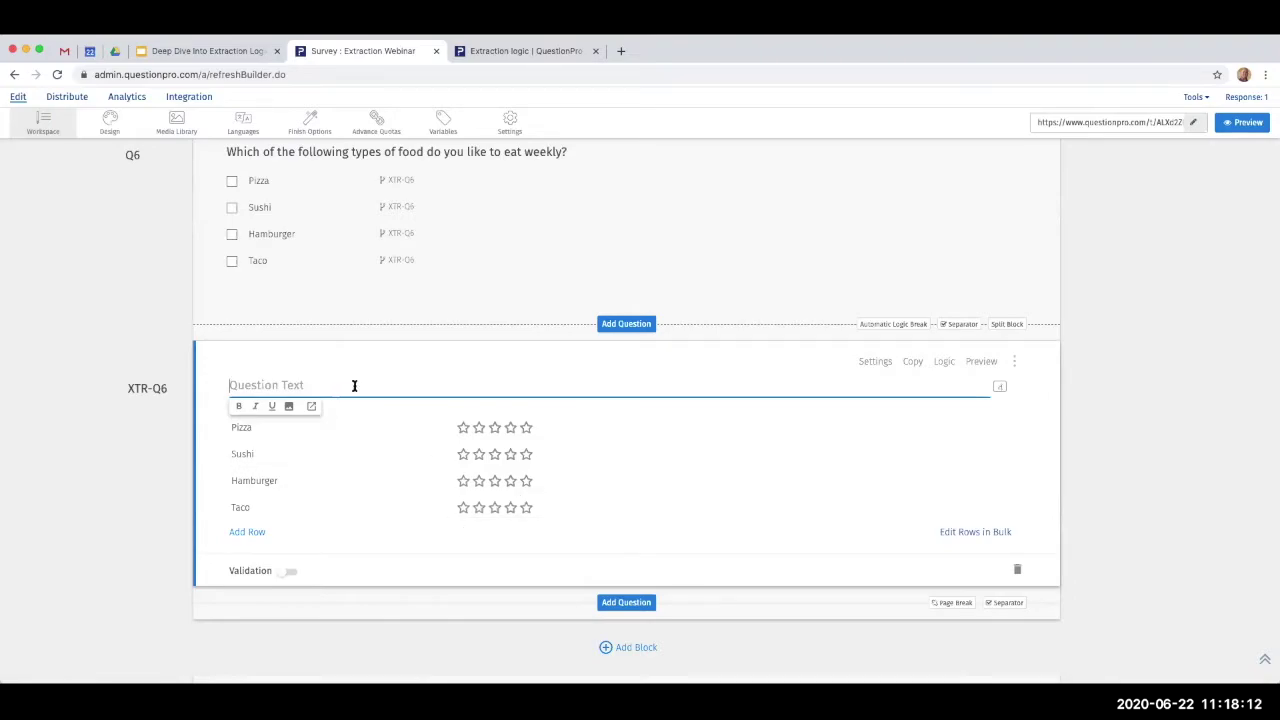
- Enter "Please rate the following..." as the question text of the extracted star rating question
{"action": "type", "text": "Pleaserate the foll"}
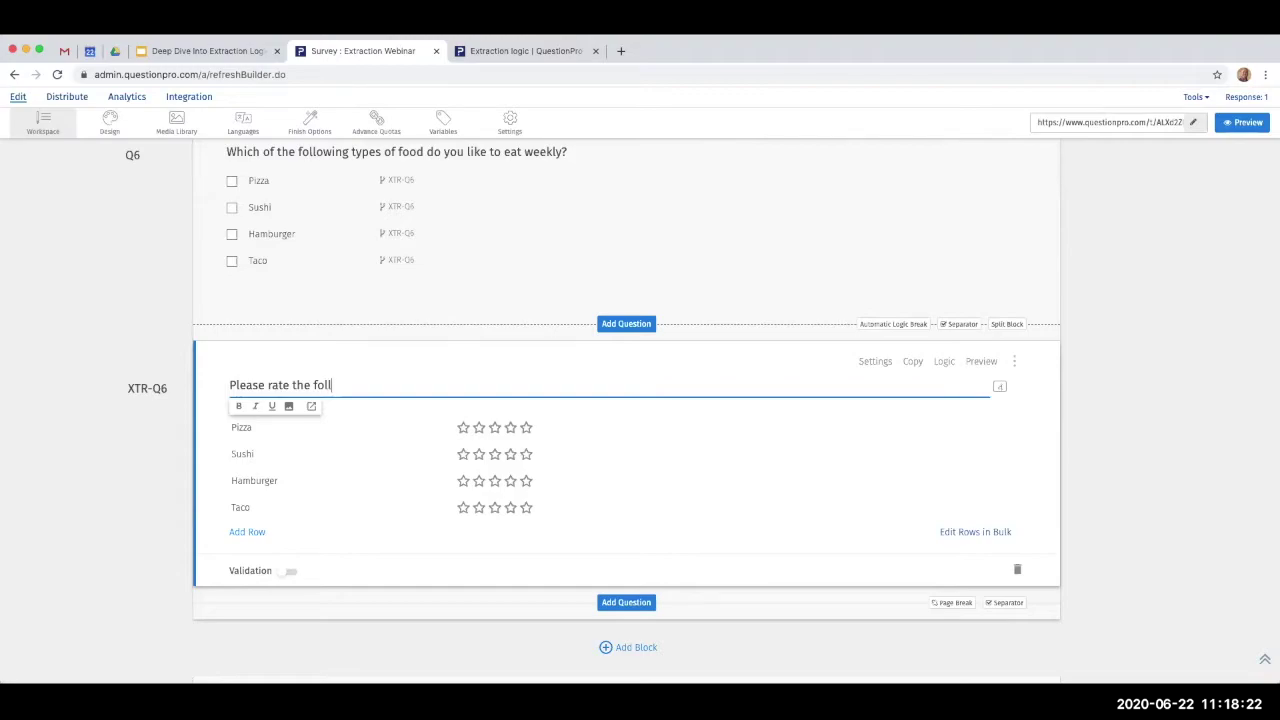
{"action": "type", "text": "owing..."}
{"action": "scroll", "coordinate": [740, 412], "scroll_direction": "up", "scroll_amount": 3}
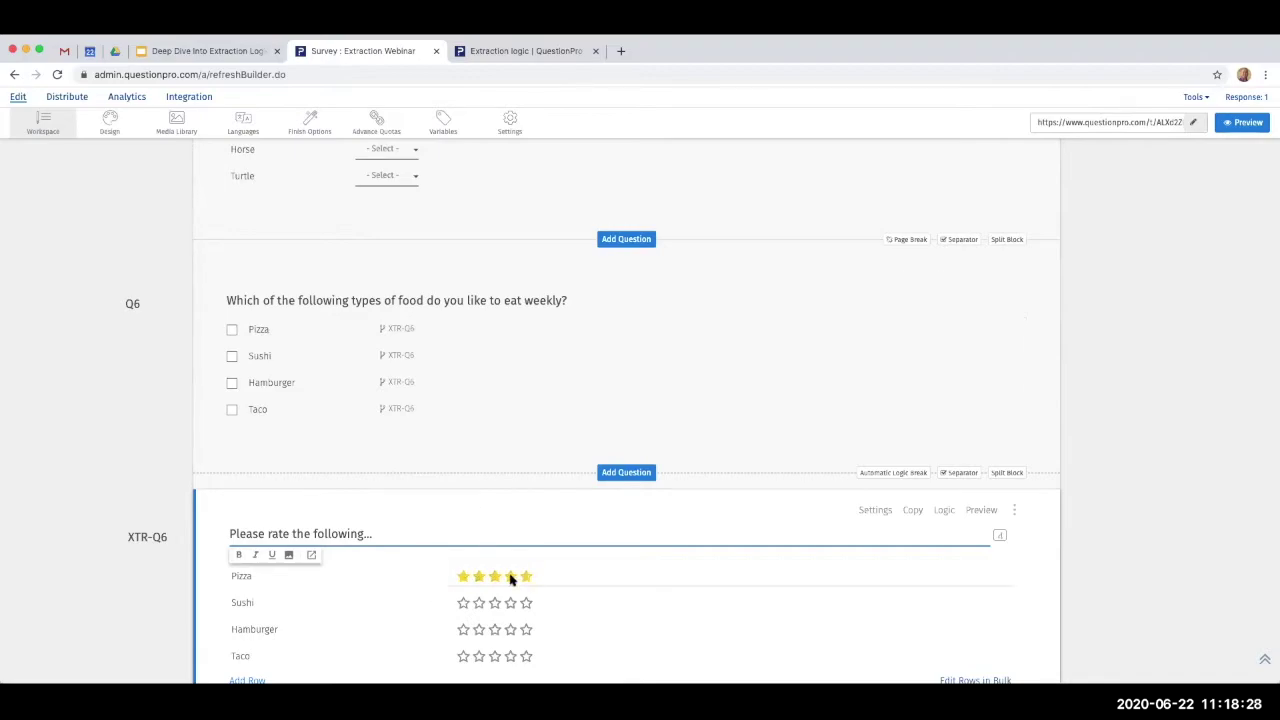
{"action": "scroll", "coordinate": [720, 571], "scroll_direction": "down", "scroll_amount": 3}
- Review the settings available for the extracted star rating question, and close them
{"action": "left_click", "coordinate": [875, 366]}
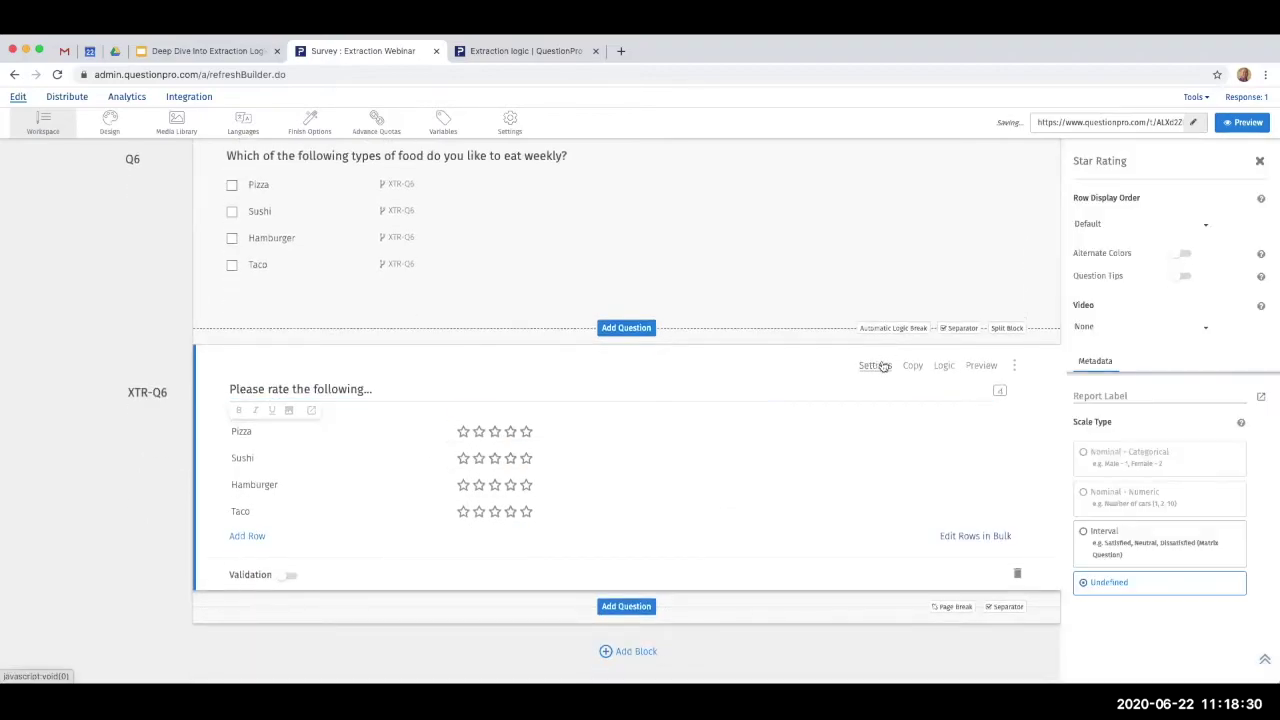
{"action": "scroll", "coordinate": [1121, 539], "scroll_direction": "up", "scroll_amount": 3}
{"action": "scroll", "coordinate": [1121, 539], "scroll_direction": "down", "scroll_amount": 3}
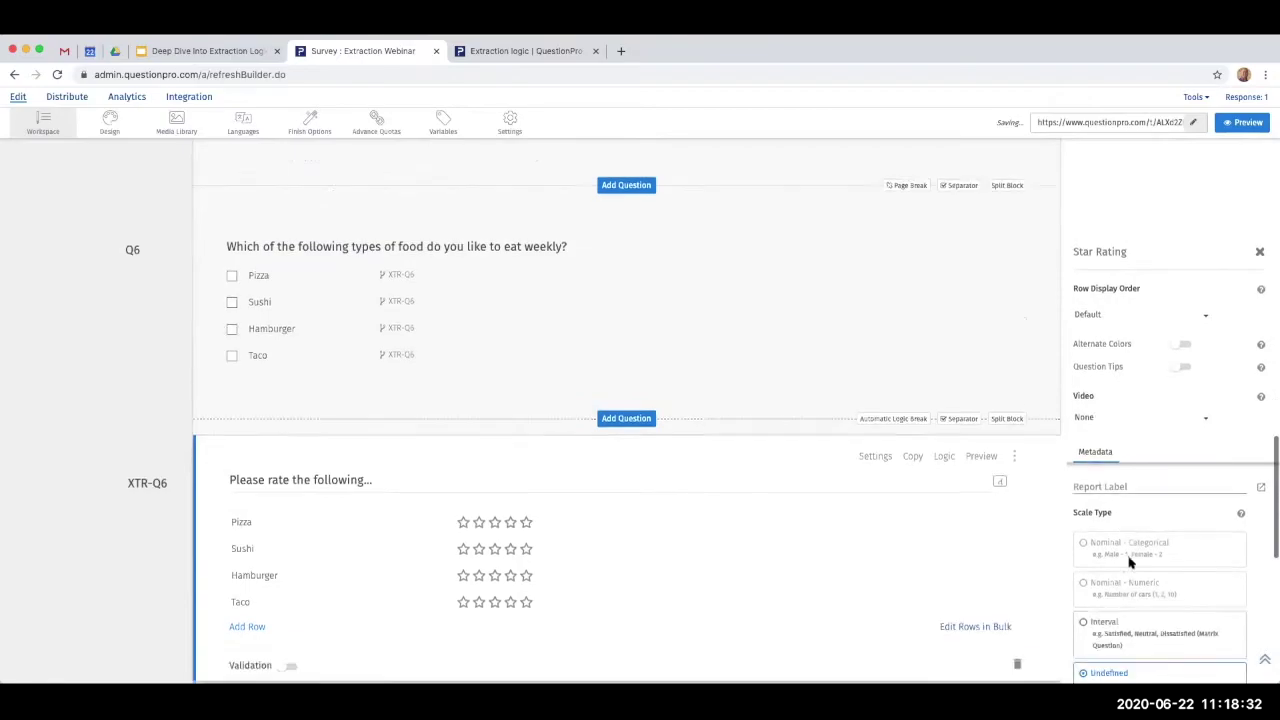
{"action": "left_click", "coordinate": [1262, 152]}
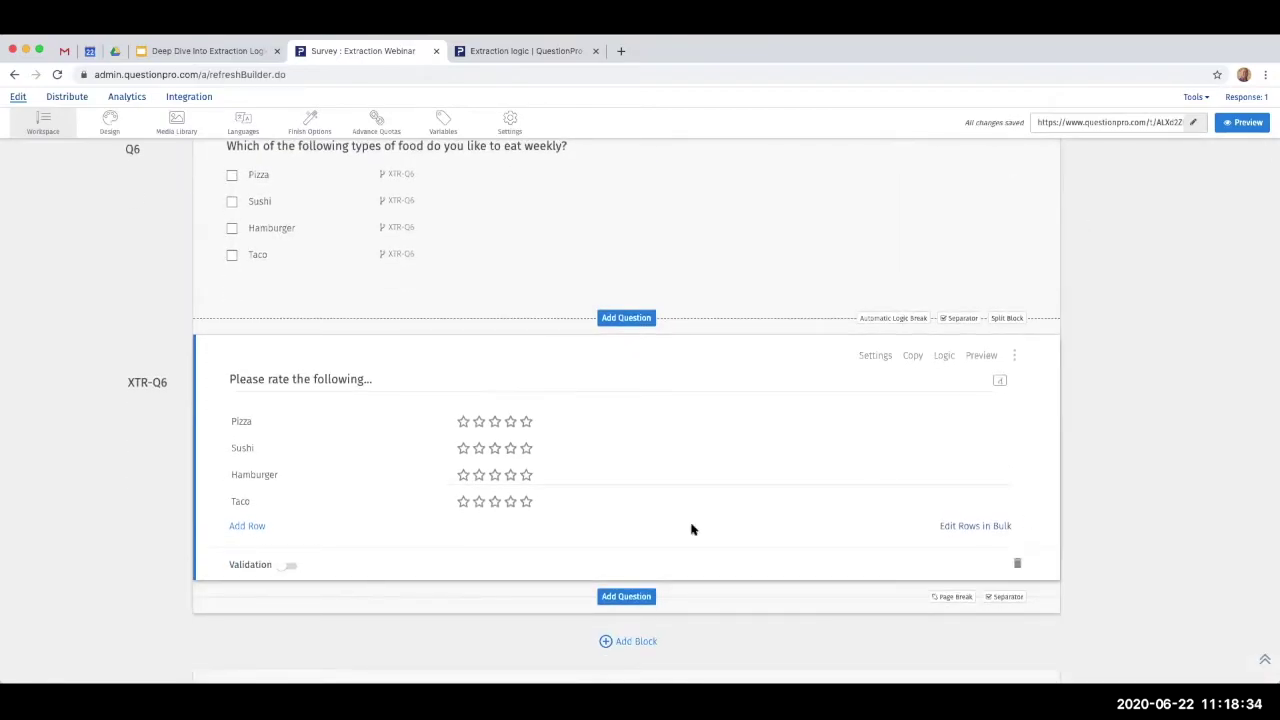
- Copy the survey's share link and open the live Extraction Webinar survey in a new browser tab
{"action": "scroll", "coordinate": [630, 350], "scroll_direction": "up", "scroll_amount": 2}
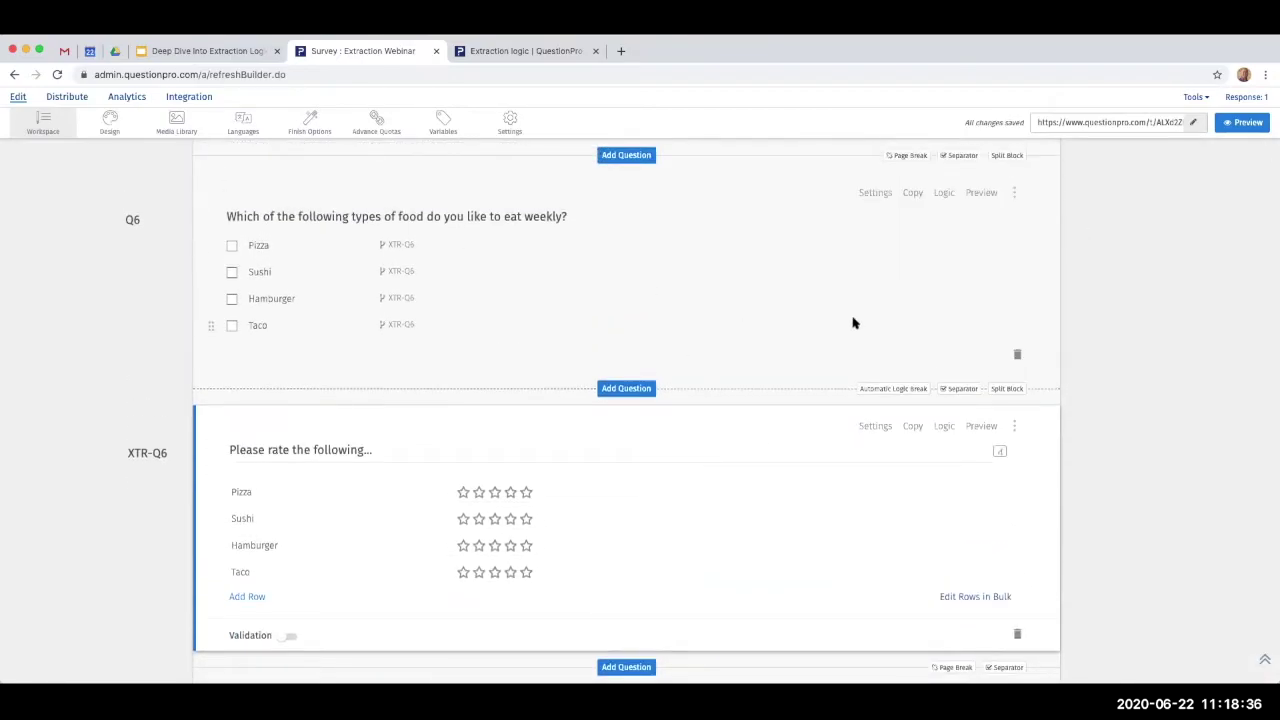
{"action": "scroll", "coordinate": [766, 200], "scroll_direction": "up", "scroll_amount": 8}
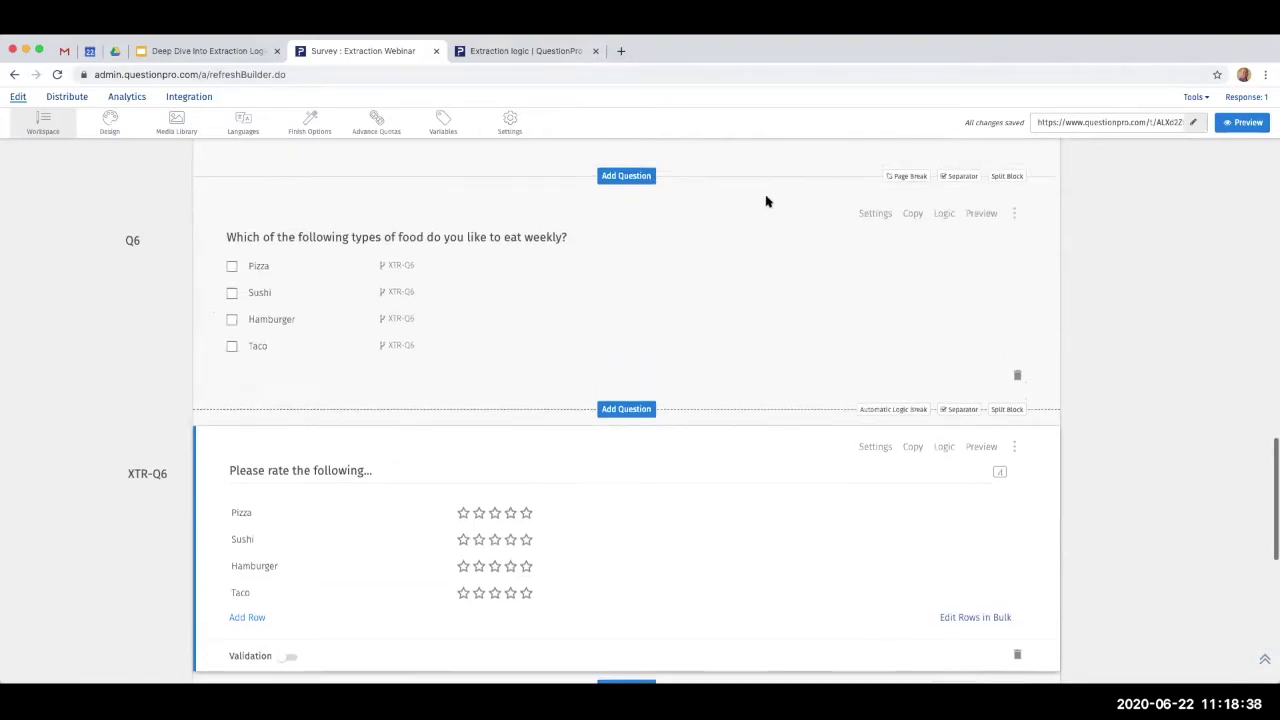
{"action": "left_click", "coordinate": [1117, 120]}
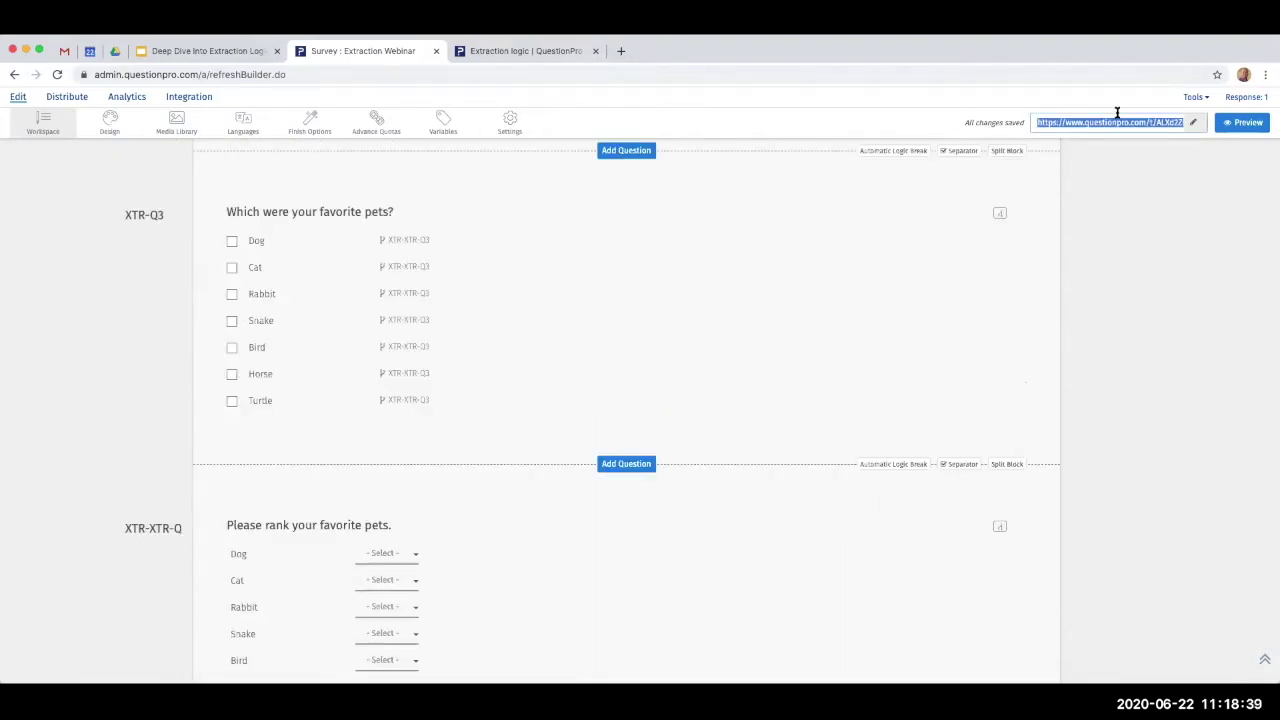
{"action": "left_click", "coordinate": [621, 50]}
{"action": "key", "text": "super+v"}
{"action": "key", "text": "Return"}
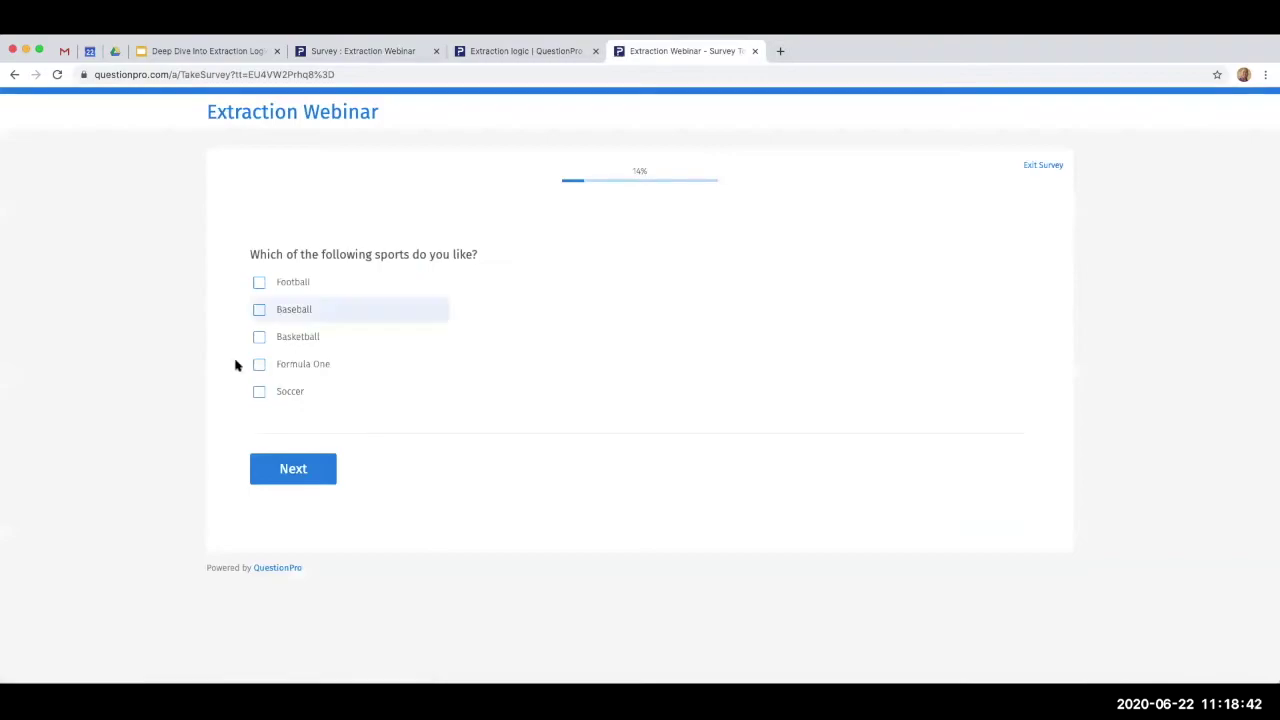
- Answer the liked-sports question with Football and Baseball, and continue to the following page
{"action": "left_click", "coordinate": [294, 284]}
{"action": "left_click", "coordinate": [295, 310]}
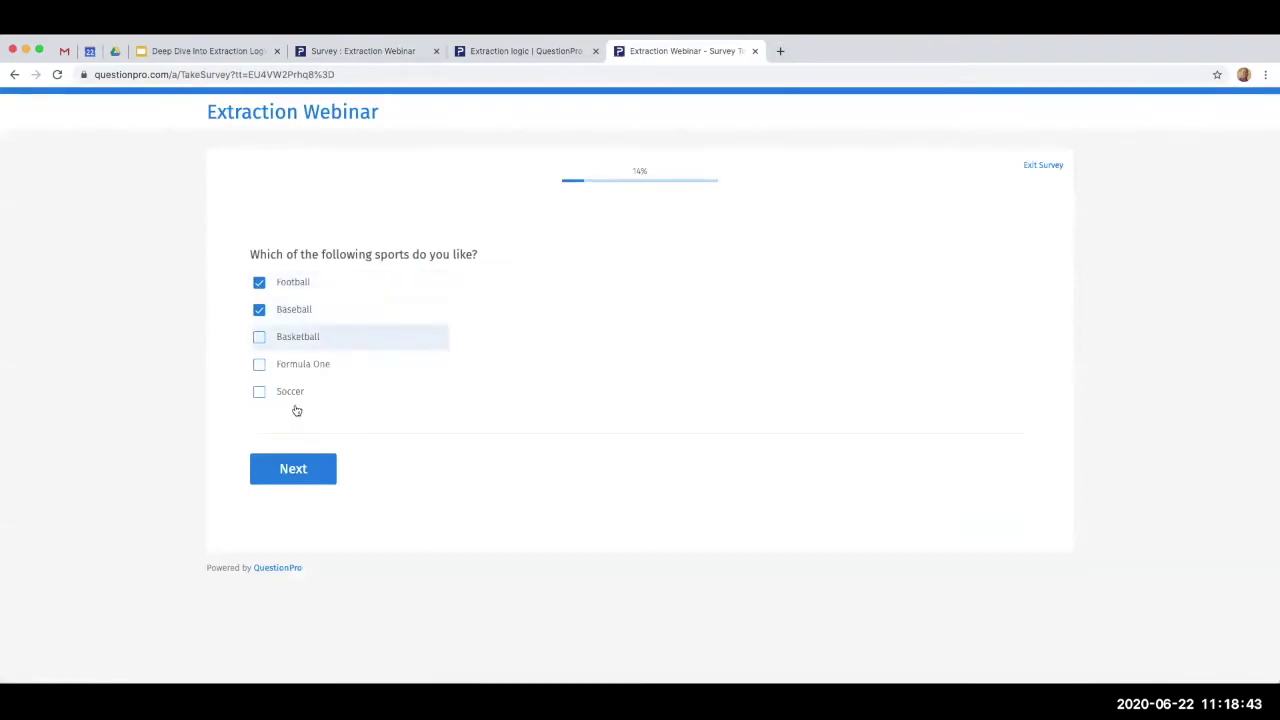
{"action": "left_click", "coordinate": [304, 484]}
- Rank Football first and Baseball second, and proceed to the pets-owned question
{"action": "left_click_drag", "start_coordinate": [338, 413], "coordinate": [626, 411]}
{"action": "left_click_drag", "start_coordinate": [406, 431], "coordinate": [566, 457]}
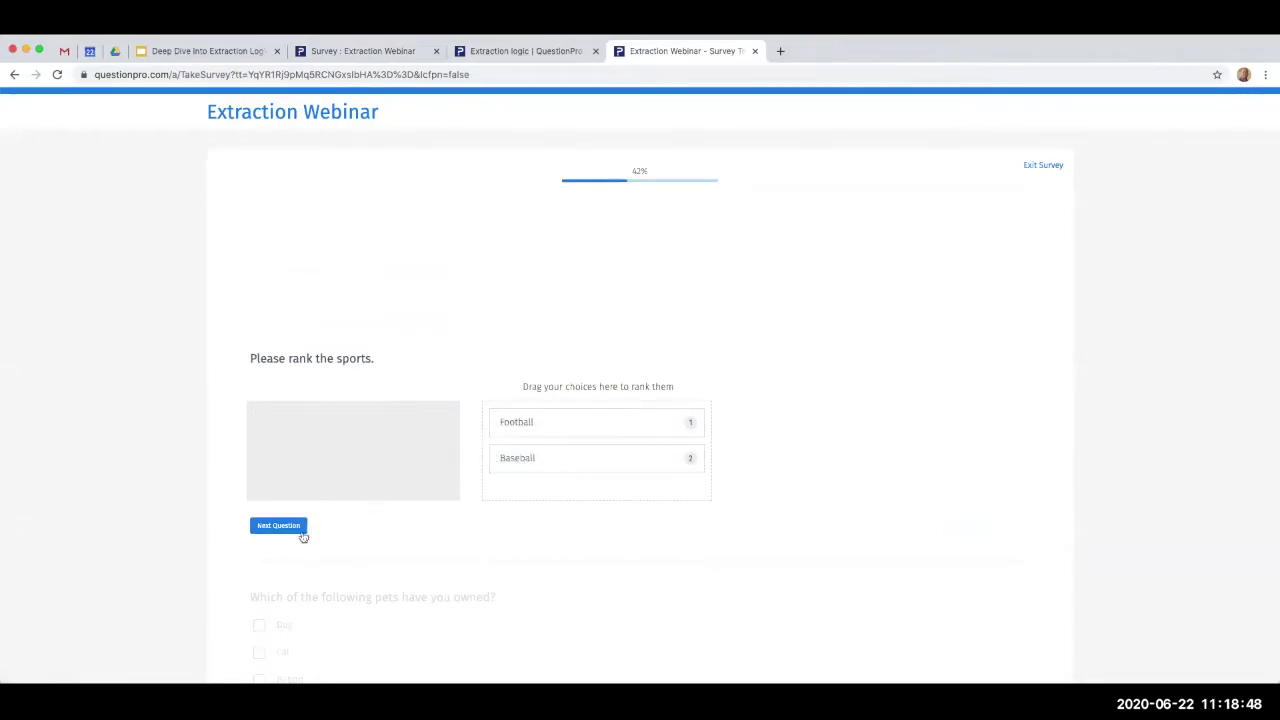
{"action": "left_click", "coordinate": [289, 530]}
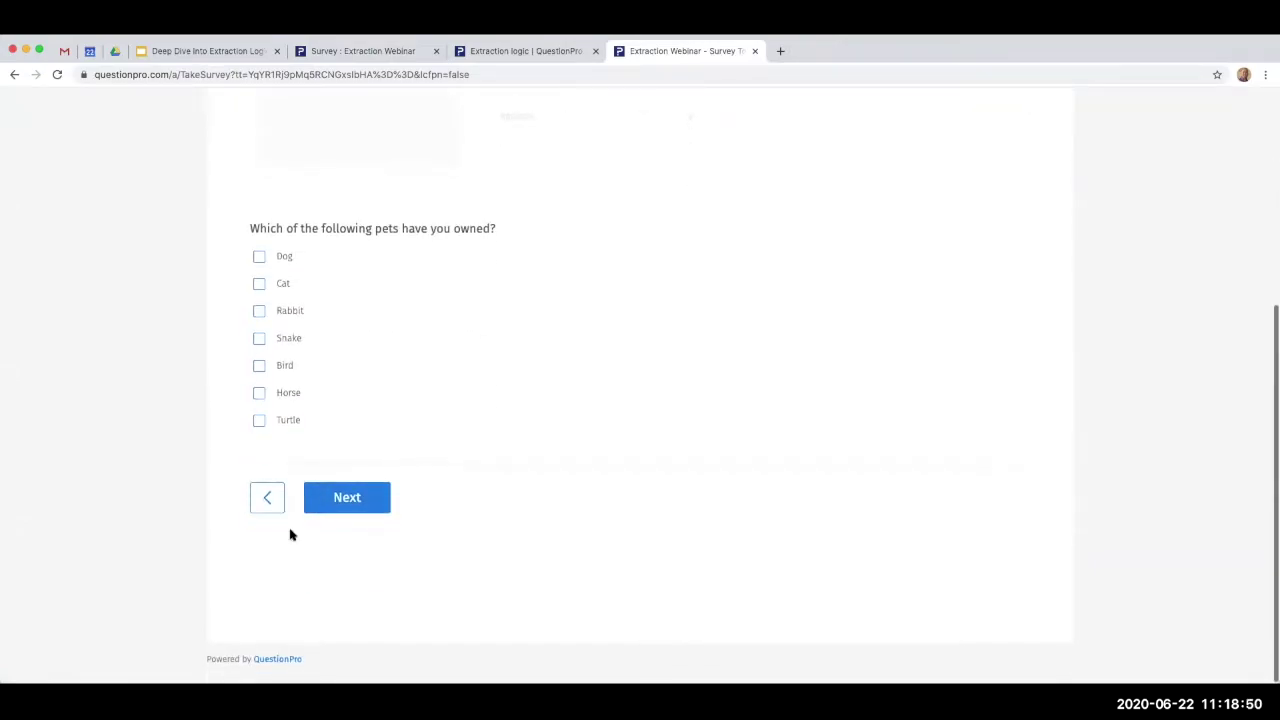
- Answer the pets-owned question with Dog, Cat, Rabbit, Snake and Turtle, and continue to the favorite-pets page
{"action": "left_click", "coordinate": [259, 257]}
{"action": "left_click", "coordinate": [259, 286]}
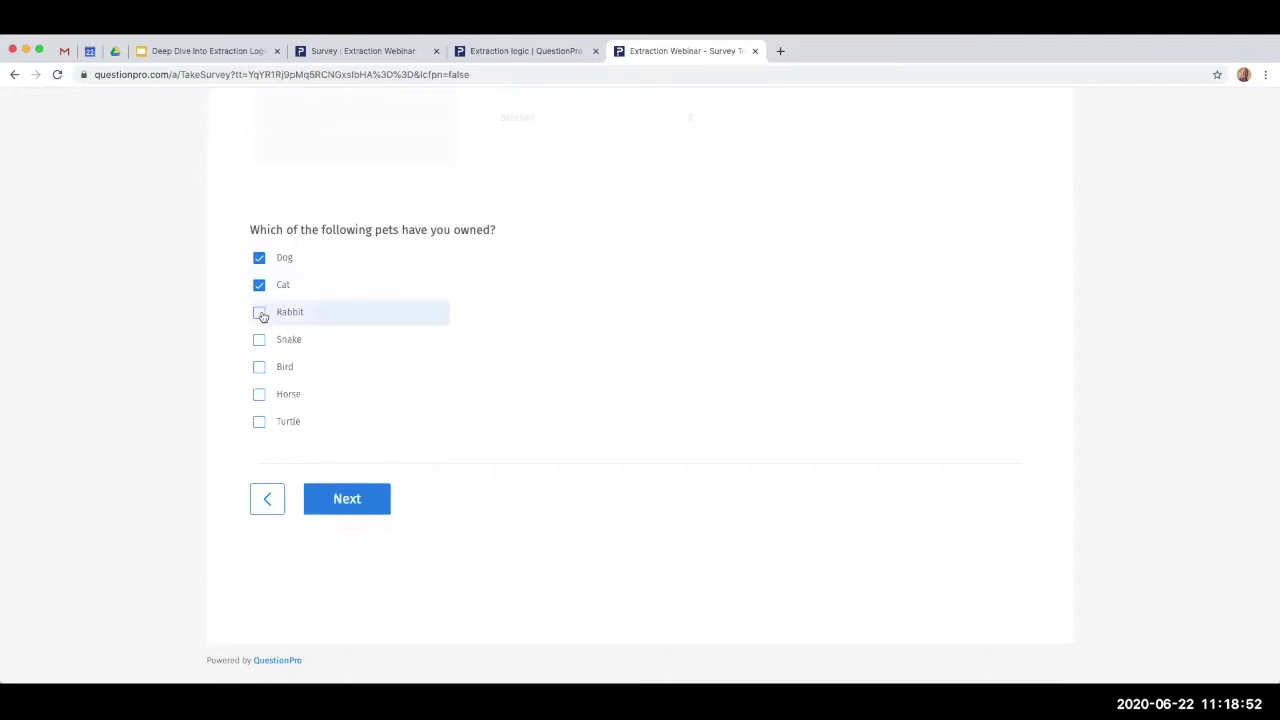
{"action": "left_click", "coordinate": [259, 312]}
{"action": "left_click", "coordinate": [259, 339]}
{"action": "left_click", "coordinate": [260, 419]}
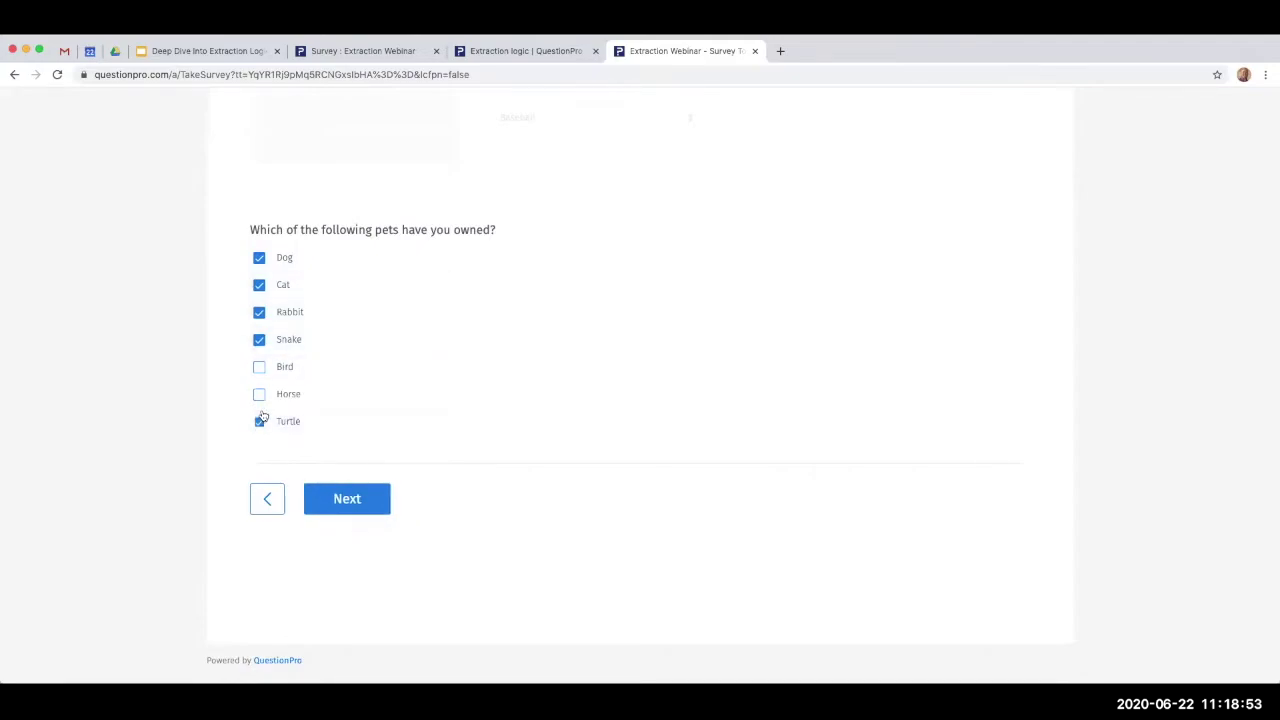
{"action": "left_click", "coordinate": [344, 508]}
- Choose Dog, Cat, Rabbit and Snake as the favorite pets, and continue to the ranking page
{"action": "left_click", "coordinate": [262, 308]}
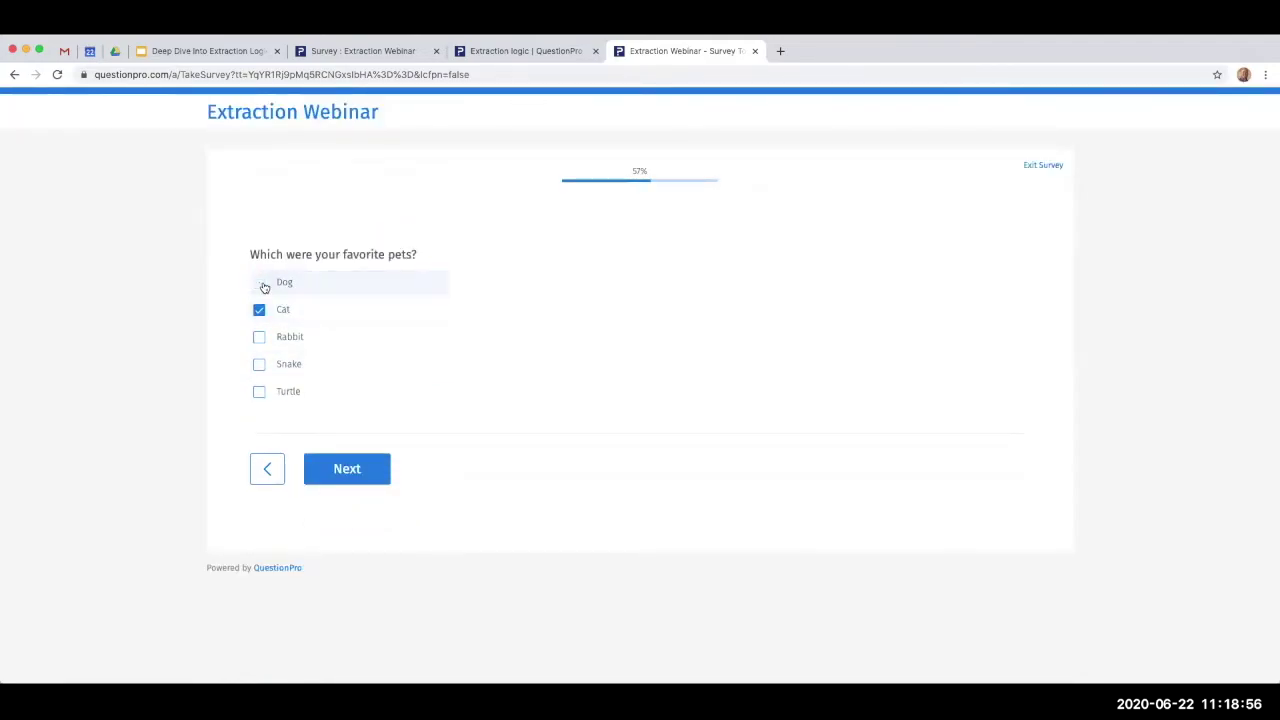
{"action": "left_click", "coordinate": [261, 284]}
{"action": "left_click", "coordinate": [260, 363]}
{"action": "left_click", "coordinate": [260, 336]}
{"action": "left_click", "coordinate": [352, 462]}
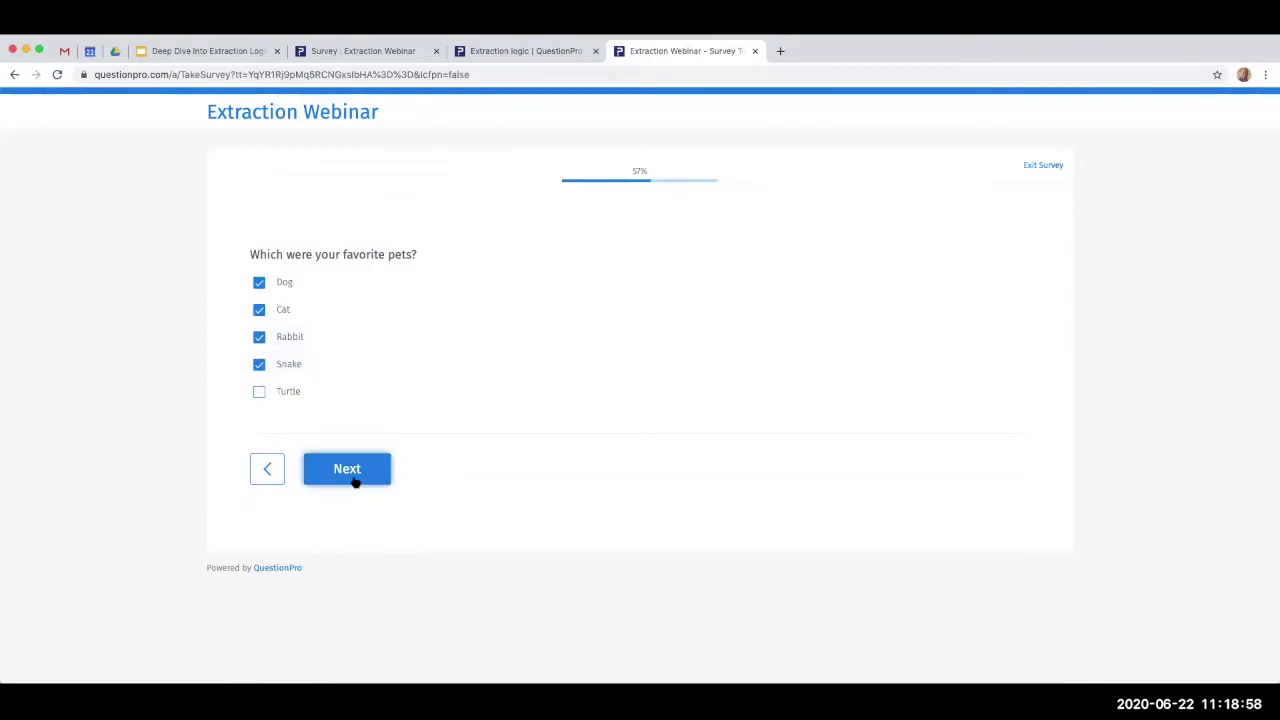
- Rank the favorite pets as Cat 1, Dog 2, Rabbit 3 and Snake 4, and proceed to the weekly food question
{"action": "left_click", "coordinate": [492, 401]}
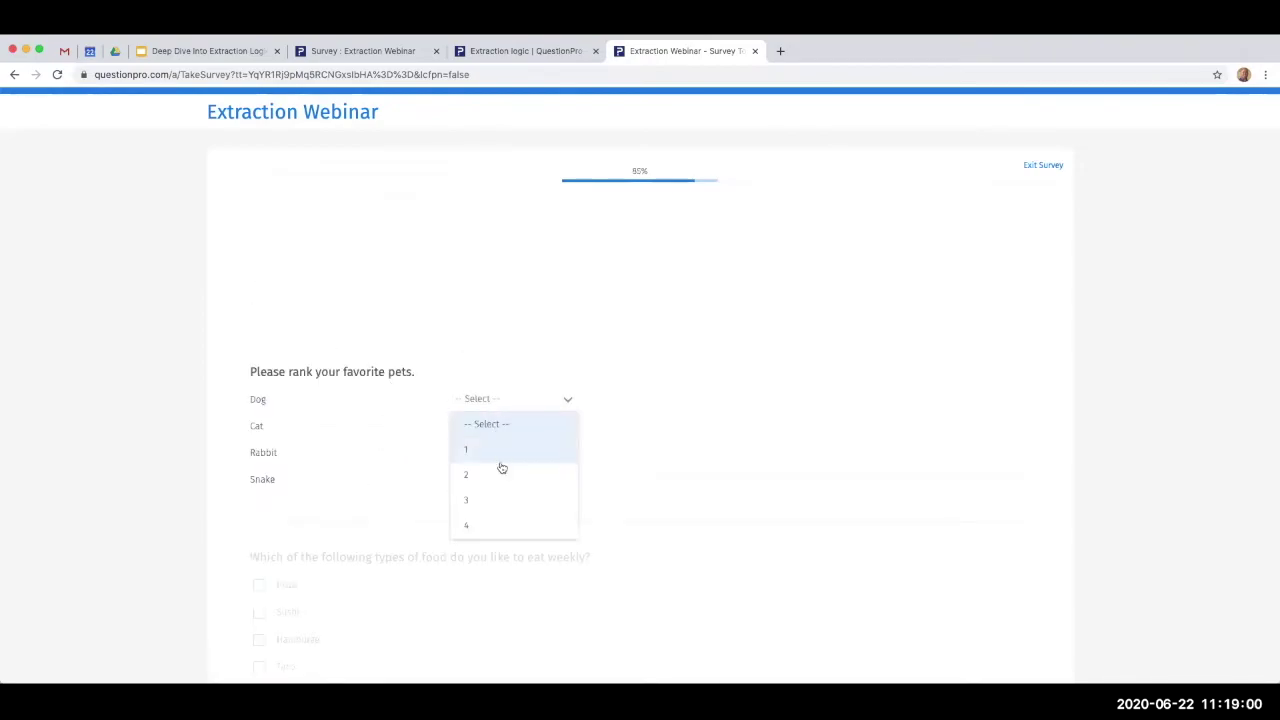
{"action": "left_click", "coordinate": [500, 472]}
{"action": "left_click", "coordinate": [516, 428]}
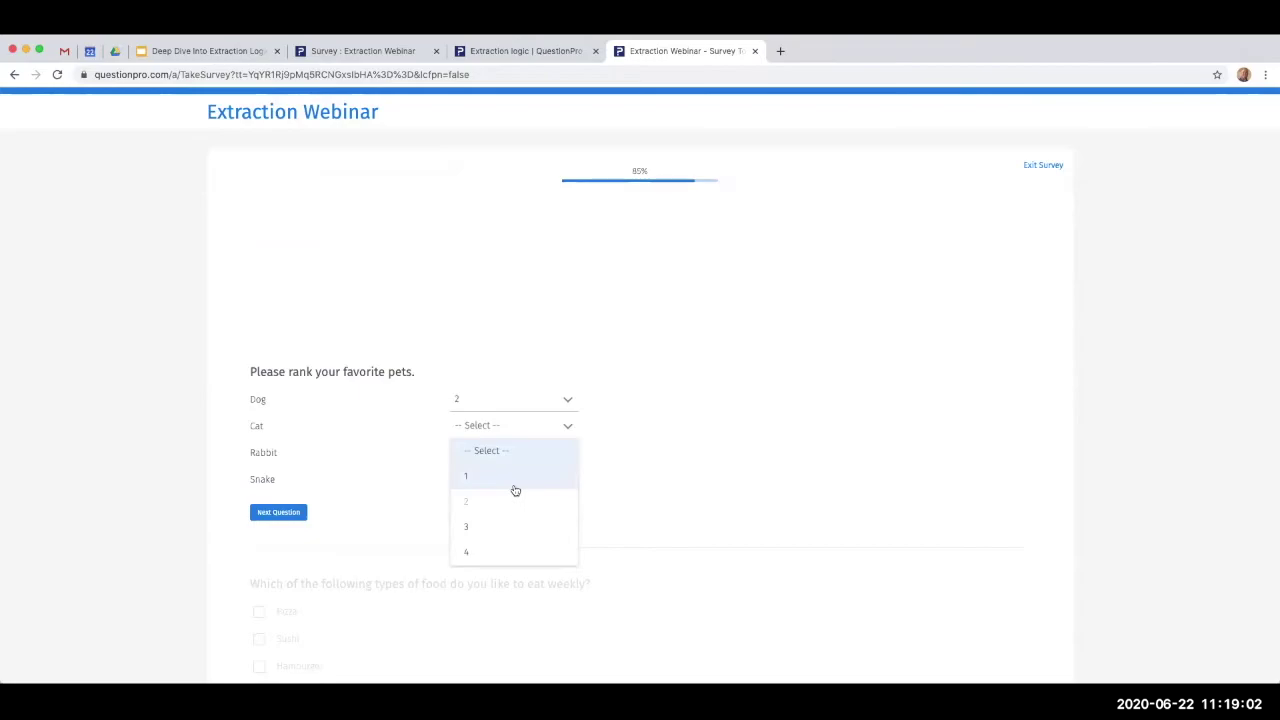
{"action": "left_click", "coordinate": [514, 478]}
{"action": "left_click", "coordinate": [494, 450]}
{"action": "left_click", "coordinate": [511, 554]}
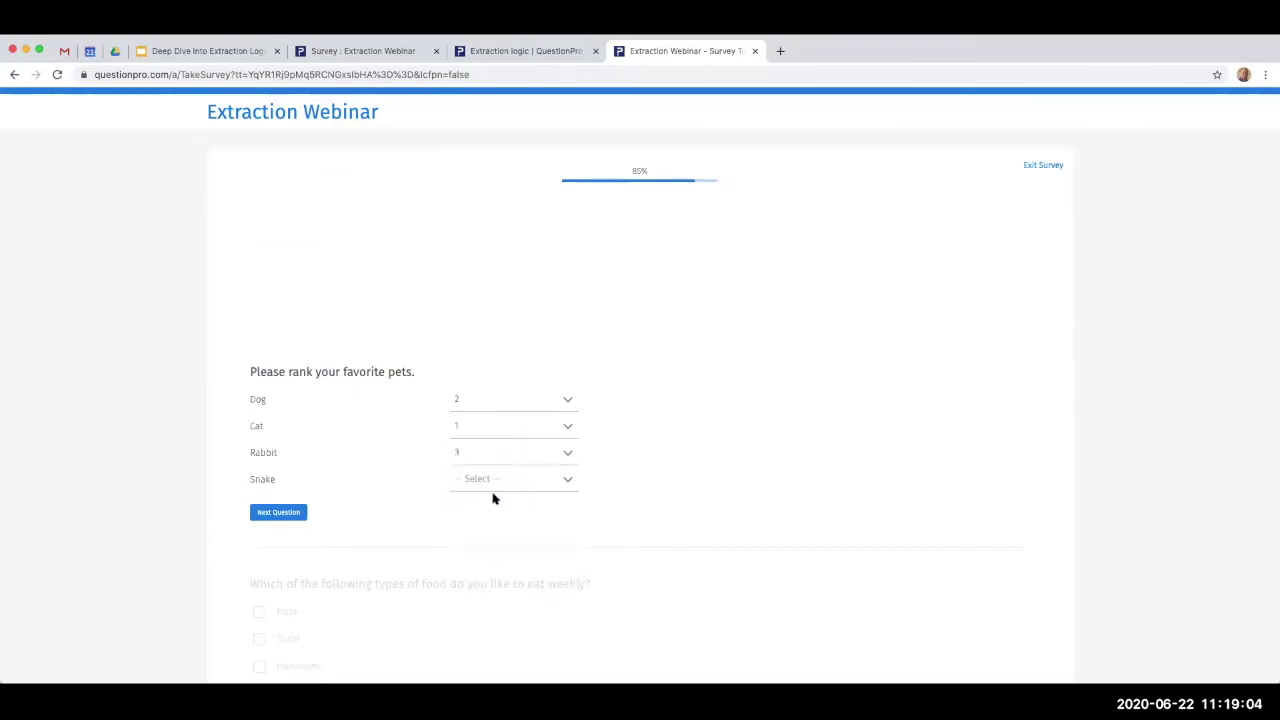
{"action": "left_click", "coordinate": [517, 481]}
{"action": "left_click", "coordinate": [517, 603]}
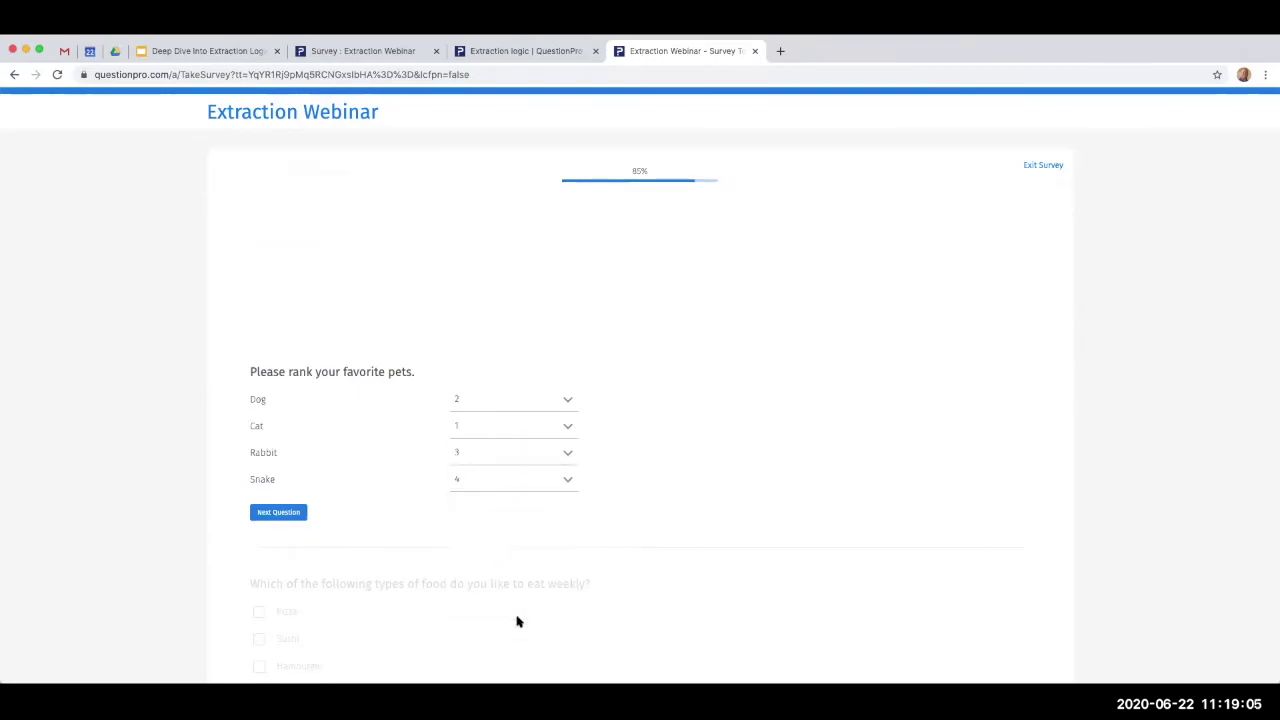
{"action": "left_click", "coordinate": [276, 516]}
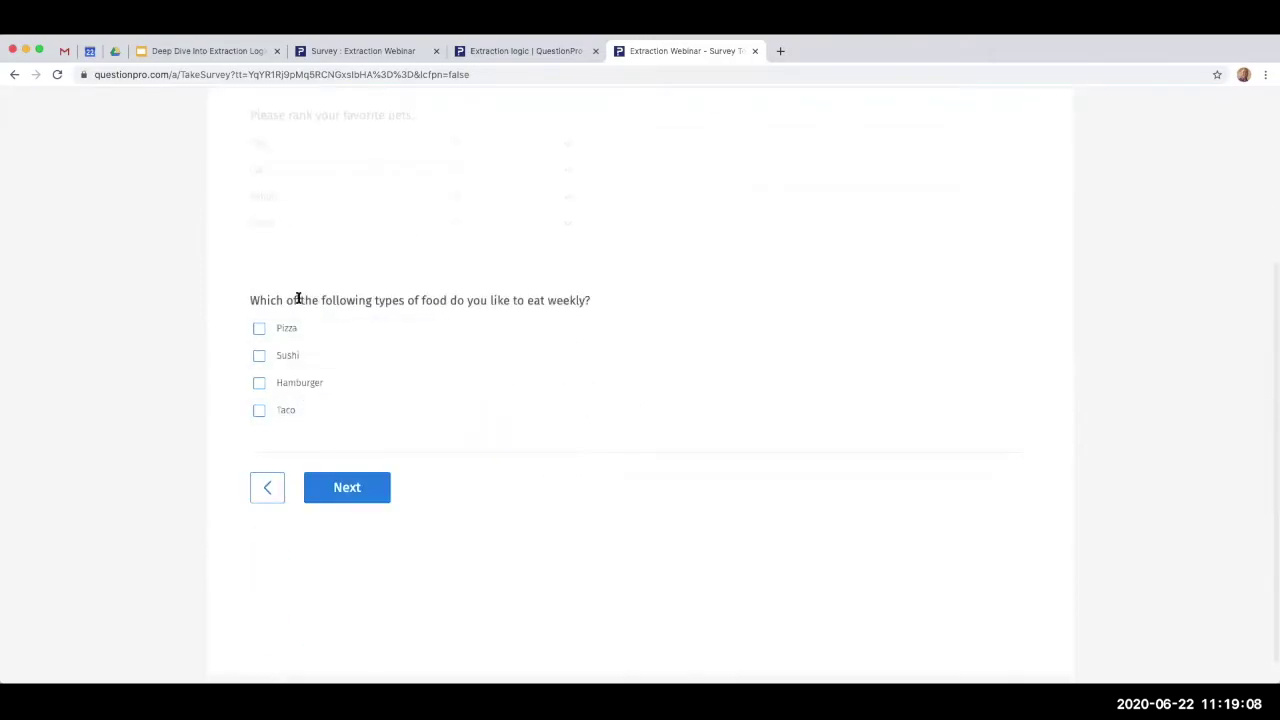
- Answer the weekly food question with Pizza, Sushi and Hamburger, and continue to the star rating page
{"action": "left_click", "coordinate": [283, 336]}
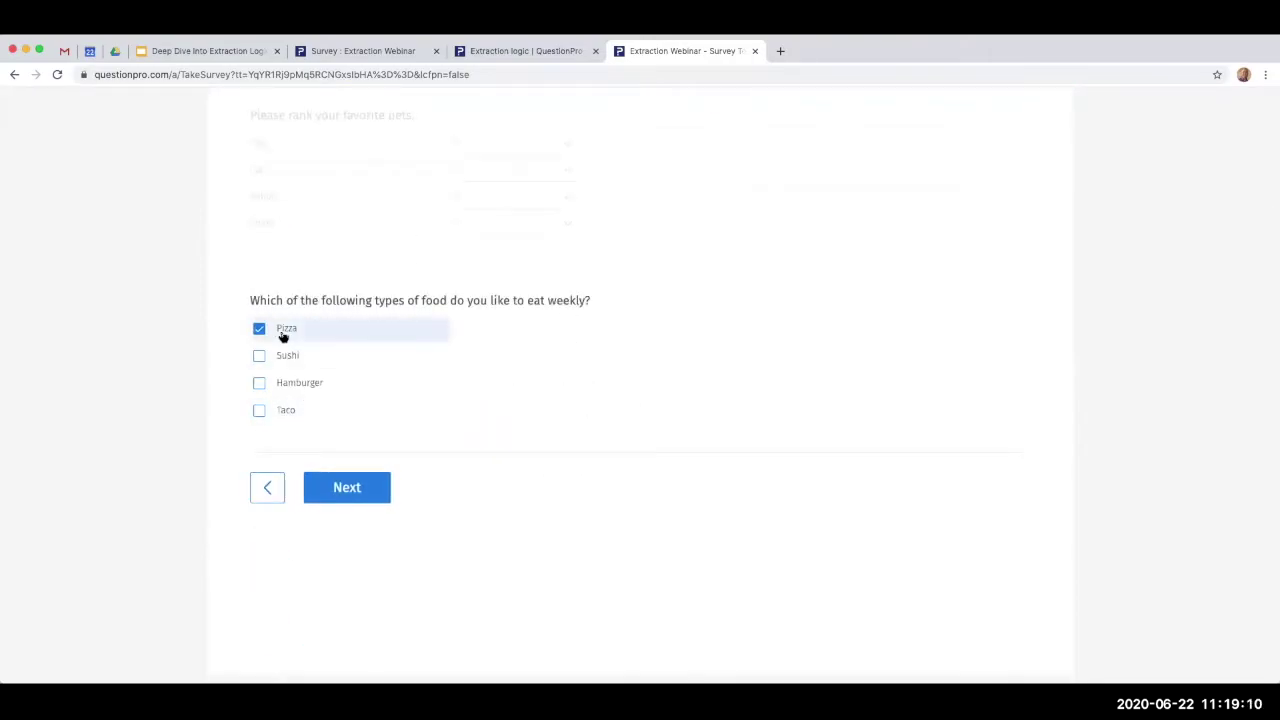
{"action": "left_click", "coordinate": [286, 357]}
{"action": "left_click", "coordinate": [304, 385]}
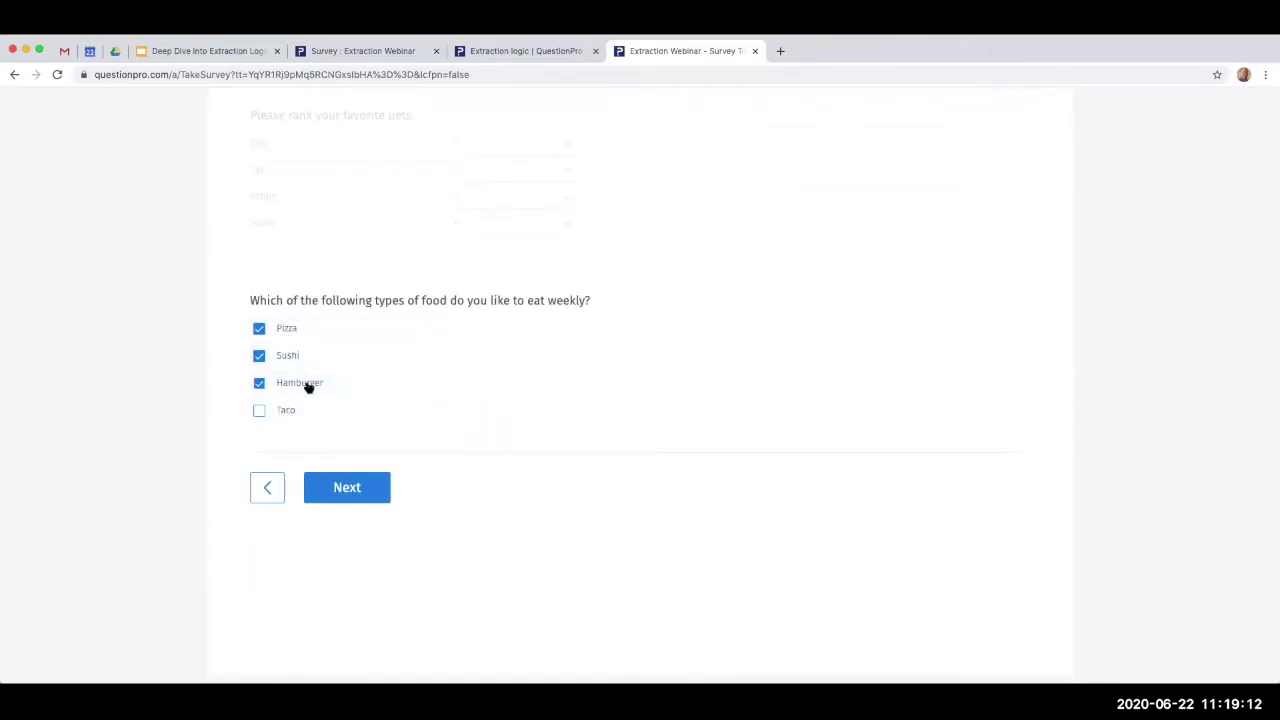
{"action": "left_click", "coordinate": [365, 506]}
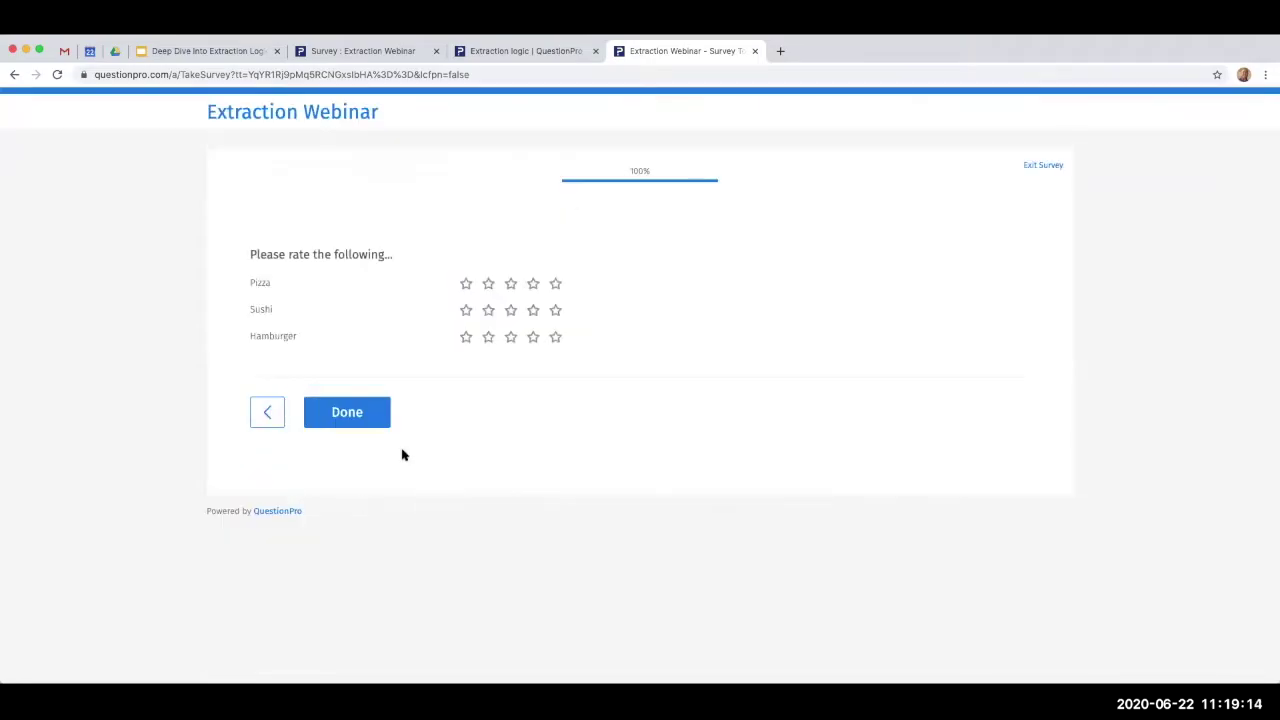
- Rate Pizza four stars, Sushi three and Hamburger five, and close the live survey's browser tab
{"action": "left_click", "coordinate": [511, 284]}
{"action": "left_click", "coordinate": [533, 284]}
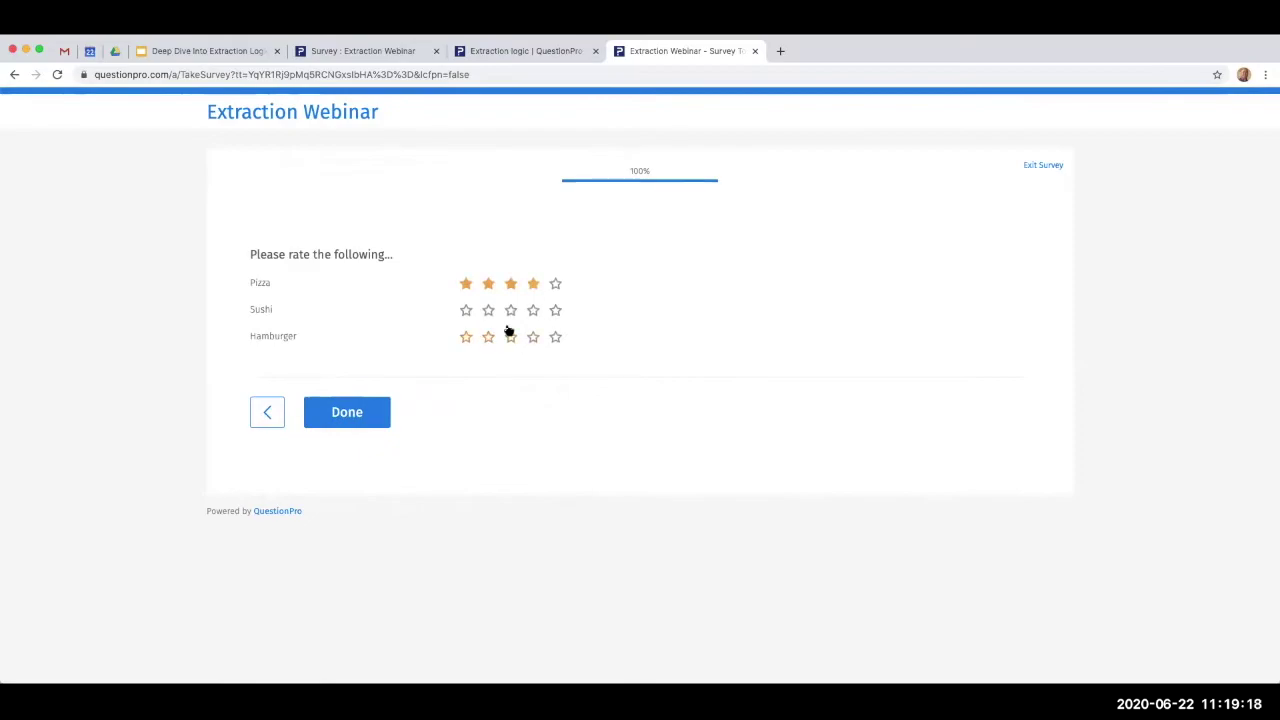
{"action": "left_click", "coordinate": [511, 311]}
{"action": "left_click", "coordinate": [556, 338]}
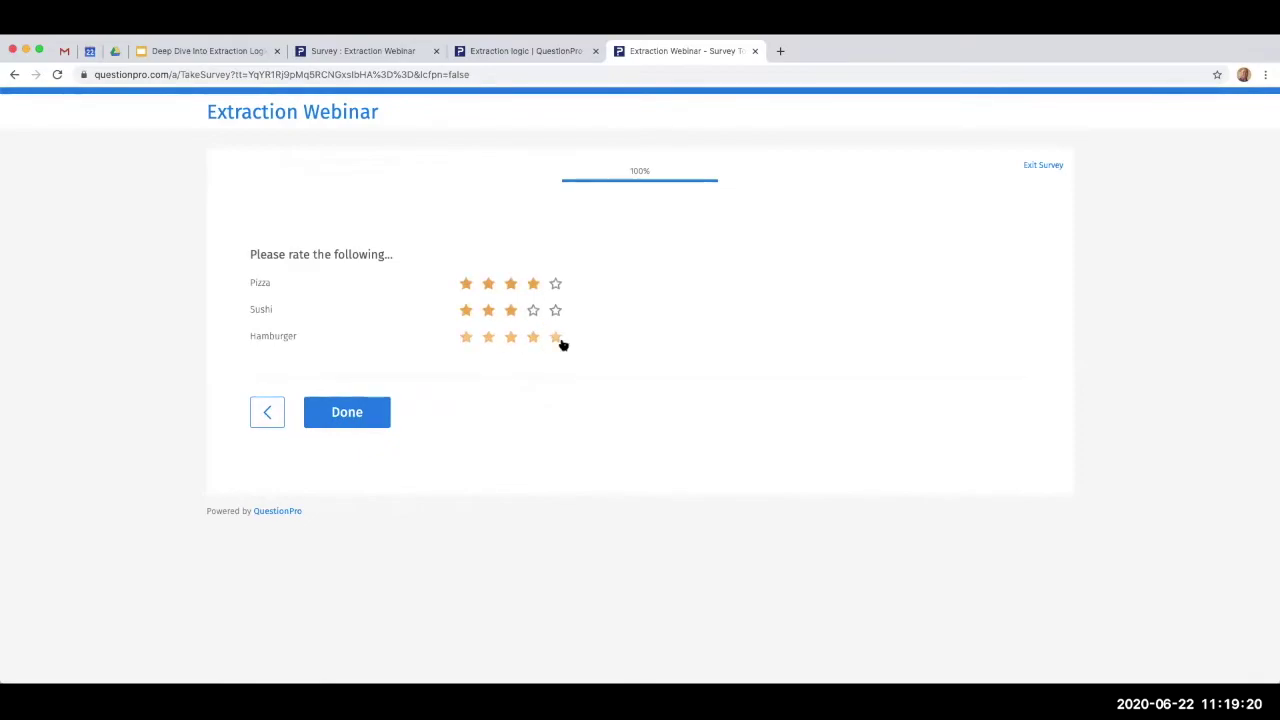
{"action": "left_click", "coordinate": [754, 51]}
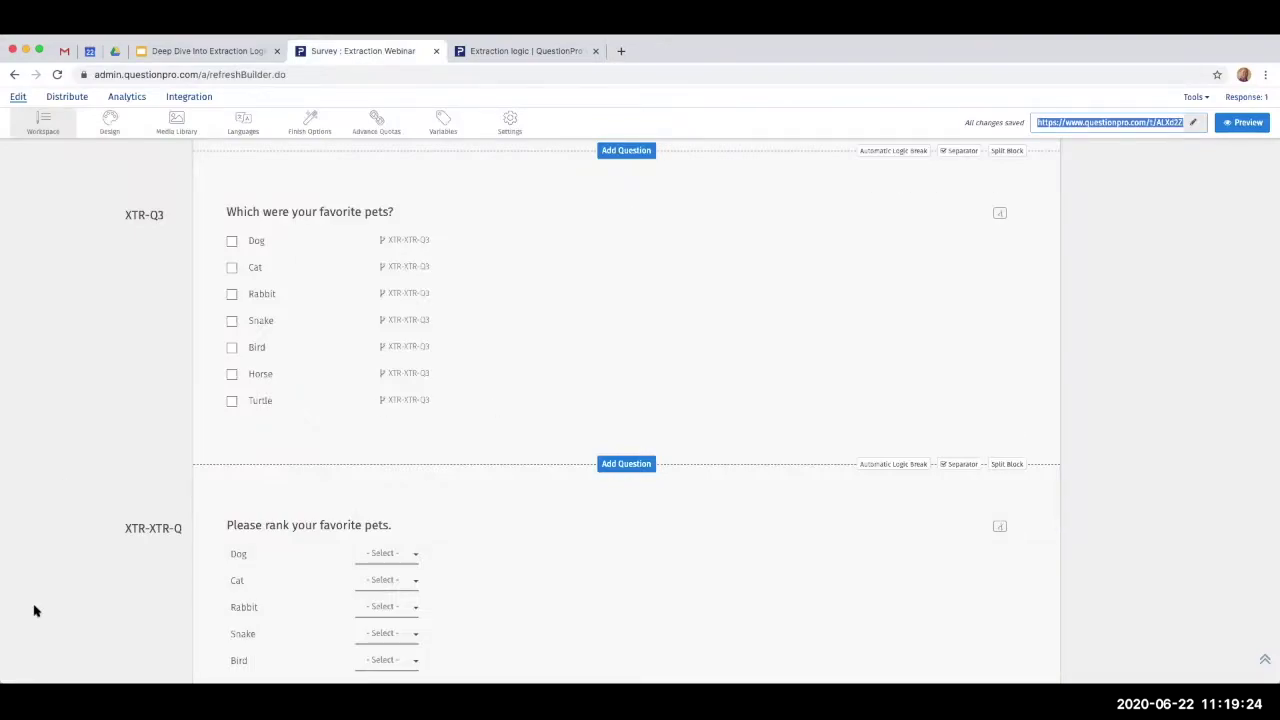
- Look through the sports, pets and food questions in the survey builder to compare each source question with its extracted one
{"action": "scroll", "coordinate": [345, 544], "scroll_direction": "down", "scroll_amount": 2}
{"action": "scroll", "coordinate": [378, 577], "scroll_direction": "down", "scroll_amount": 2}
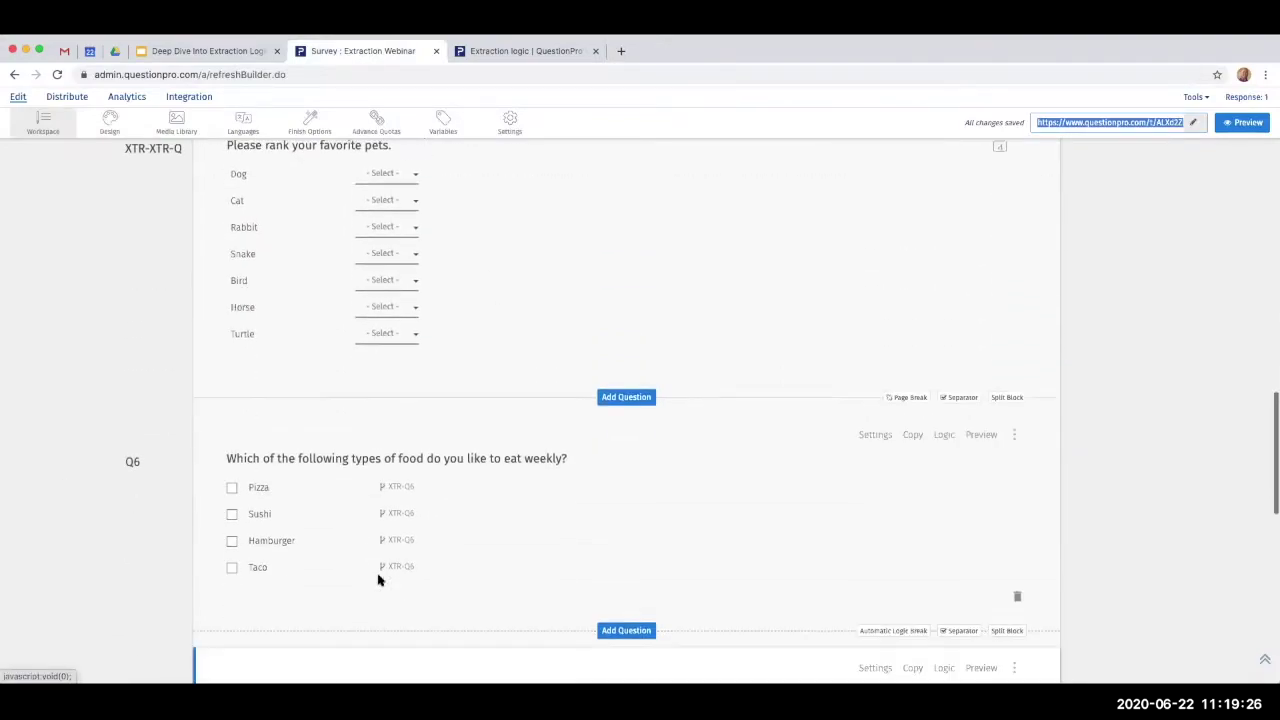
{"action": "scroll", "coordinate": [378, 578], "scroll_direction": "up", "scroll_amount": 10}
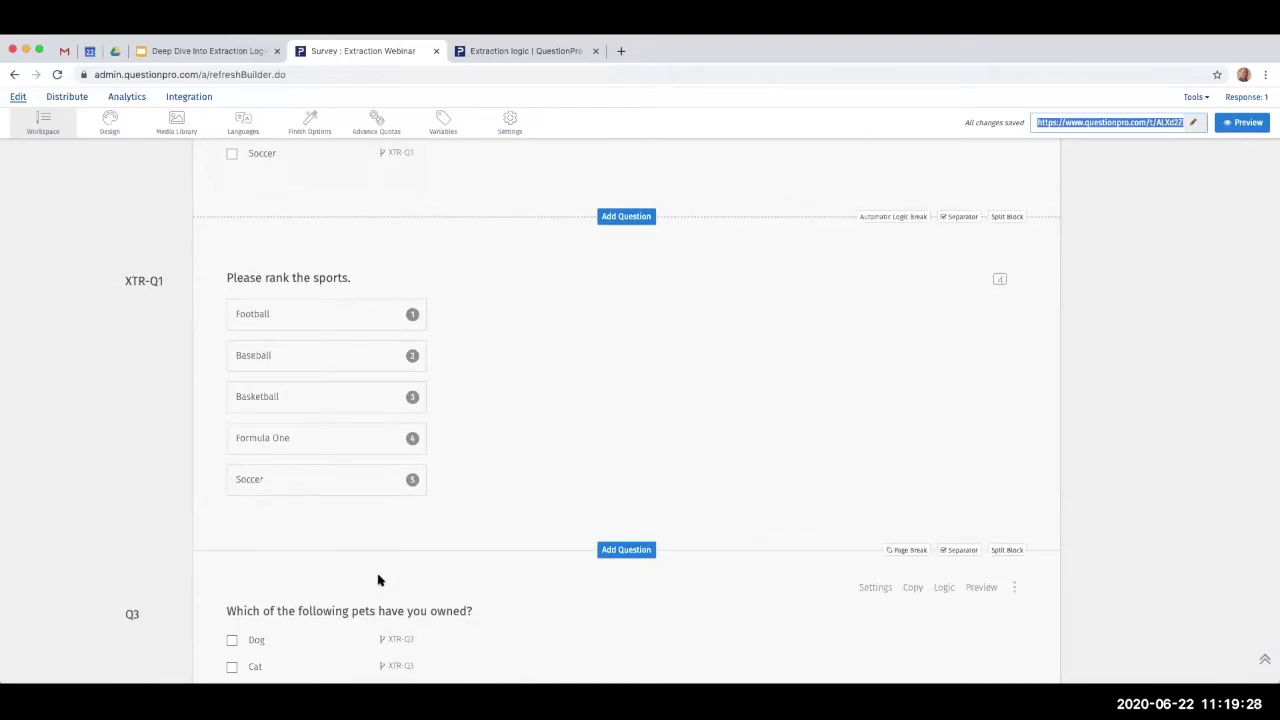
{"action": "scroll", "coordinate": [378, 580], "scroll_direction": "down", "scroll_amount": 10}
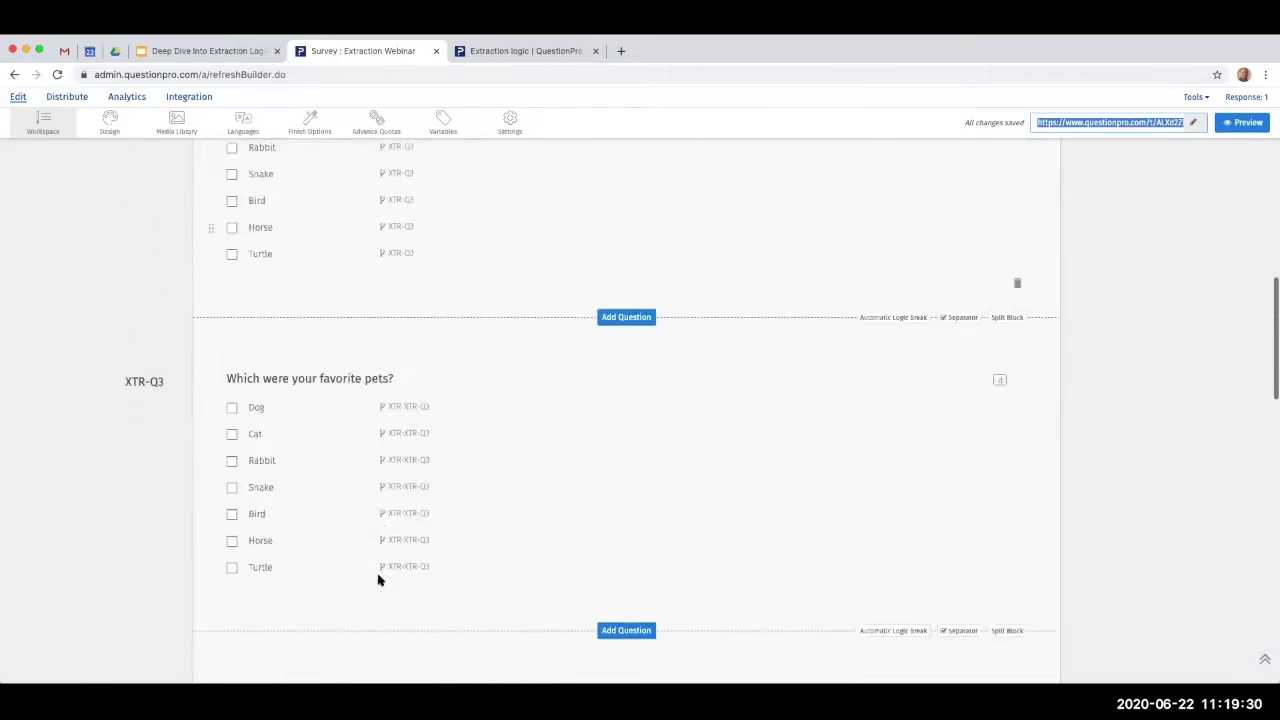
{"action": "scroll", "coordinate": [326, 563], "scroll_direction": "down", "scroll_amount": 2}
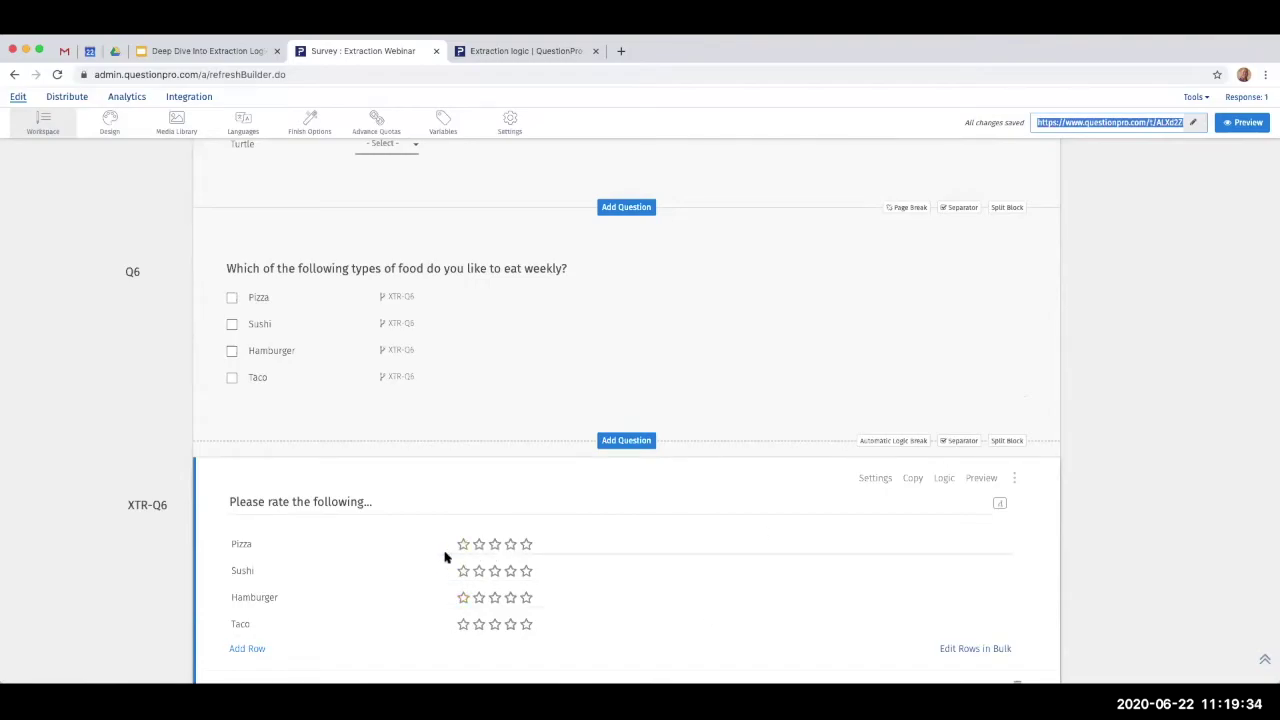
{"action": "scroll", "coordinate": [331, 540], "scroll_direction": "up", "scroll_amount": 5}
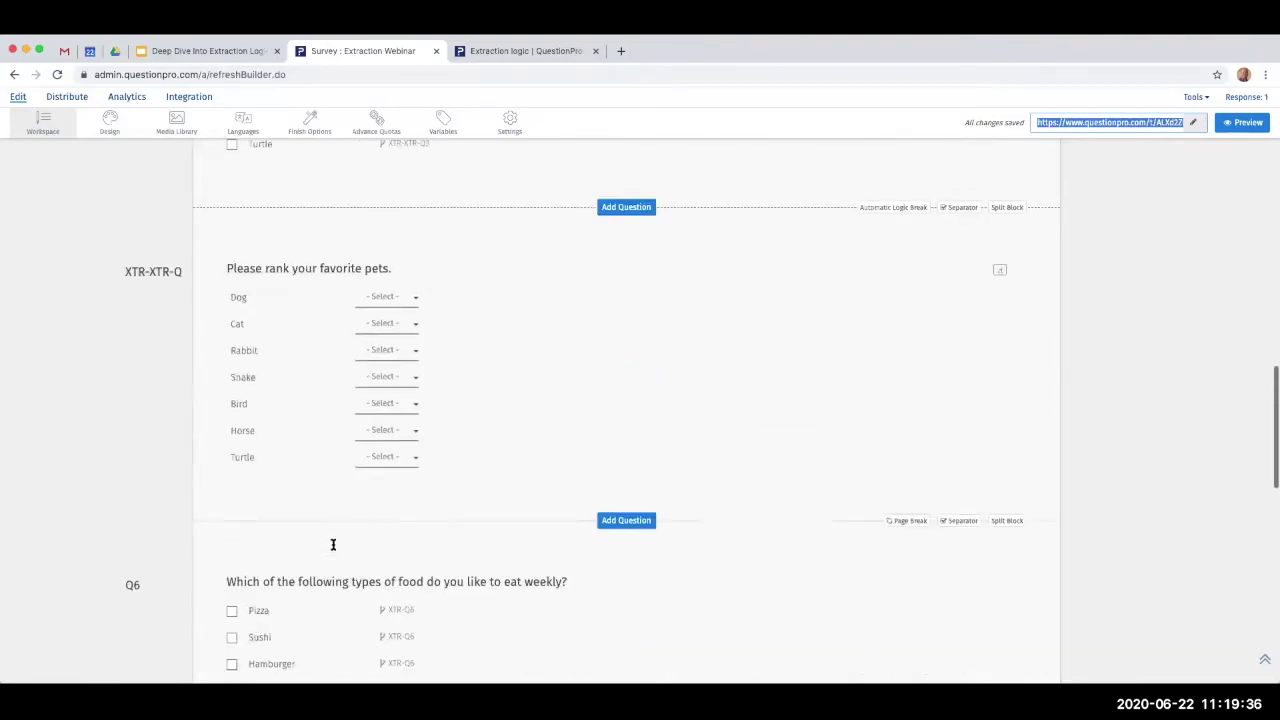
{"action": "scroll", "coordinate": [371, 589], "scroll_direction": "up", "scroll_amount": 2}
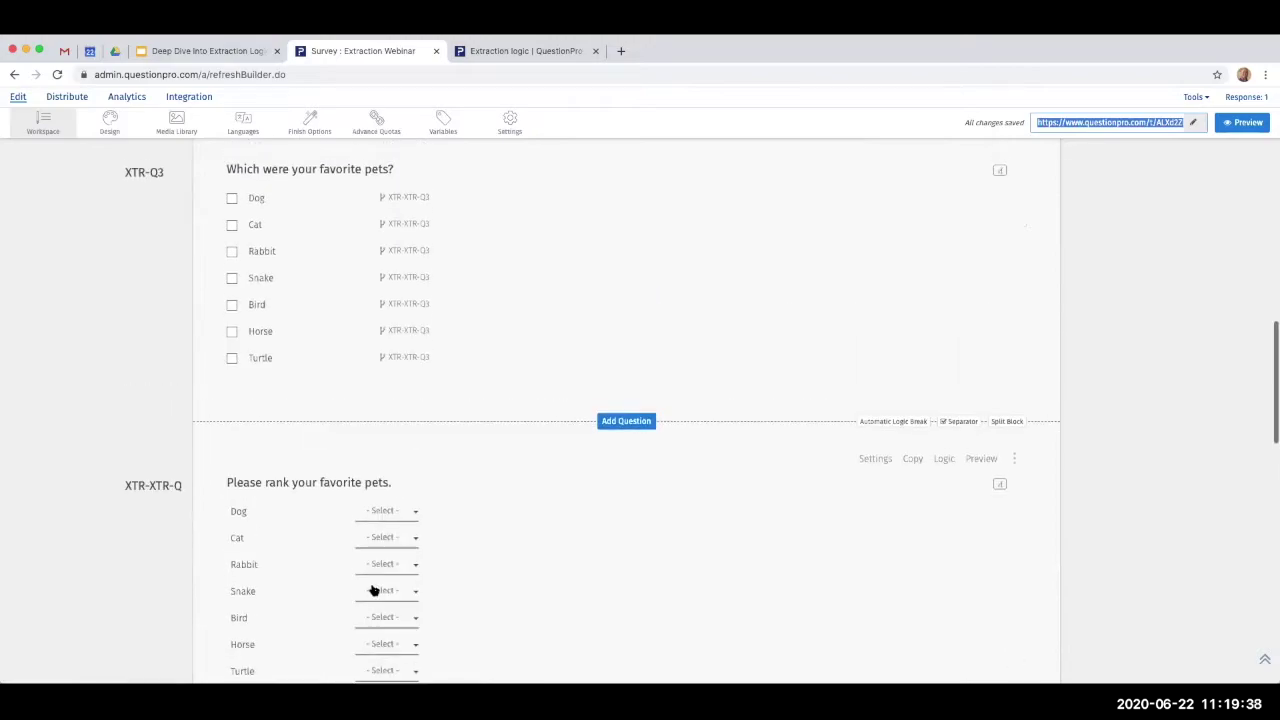
{"action": "scroll", "coordinate": [374, 591], "scroll_direction": "down", "scroll_amount": 1}
{"action": "scroll", "coordinate": [373, 590], "scroll_direction": "up", "scroll_amount": 1}
{"action": "scroll", "coordinate": [373, 590], "scroll_direction": "up", "scroll_amount": 3}
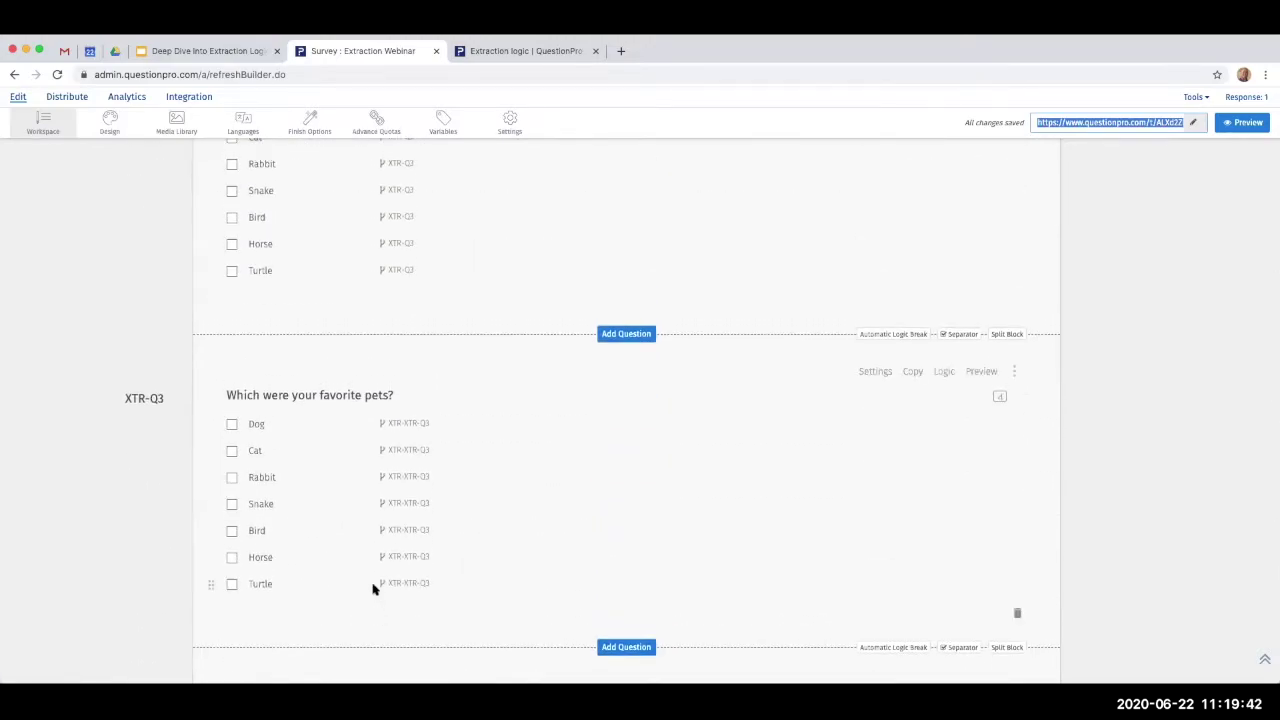
{"action": "scroll", "coordinate": [372, 589], "scroll_direction": "up", "scroll_amount": 9}
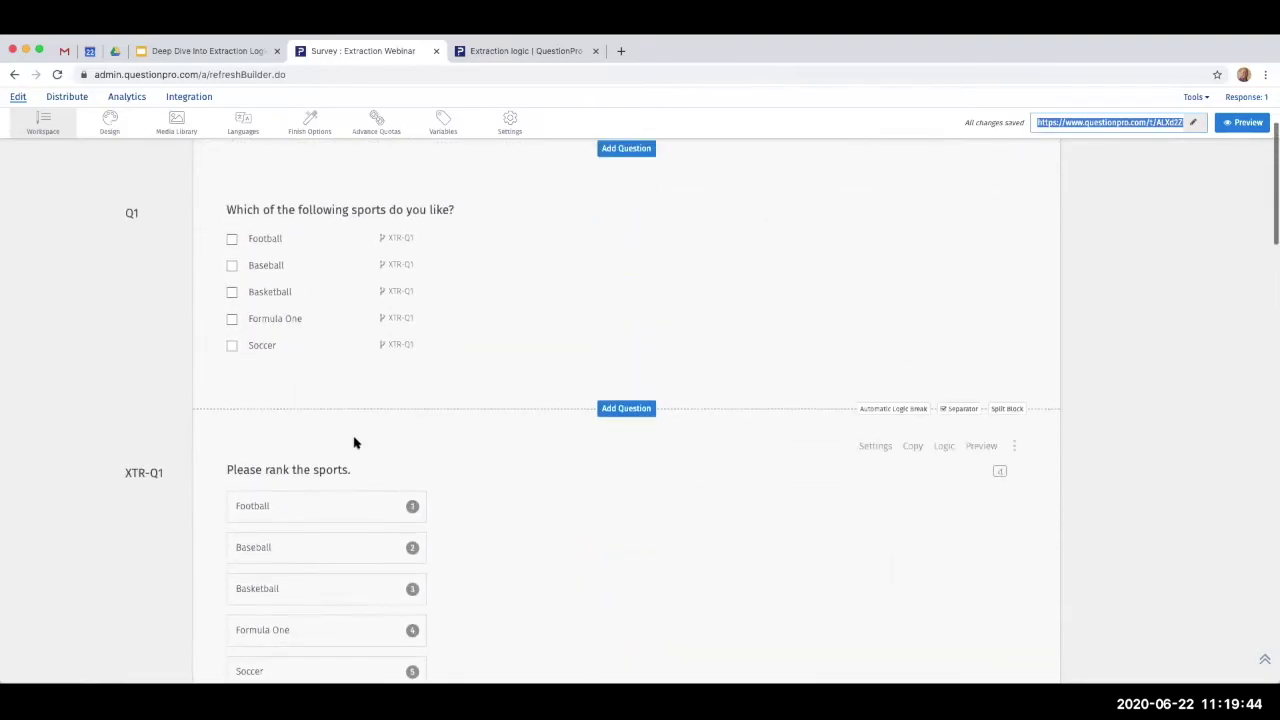
{"action": "scroll", "coordinate": [354, 443], "scroll_direction": "up", "scroll_amount": 2}
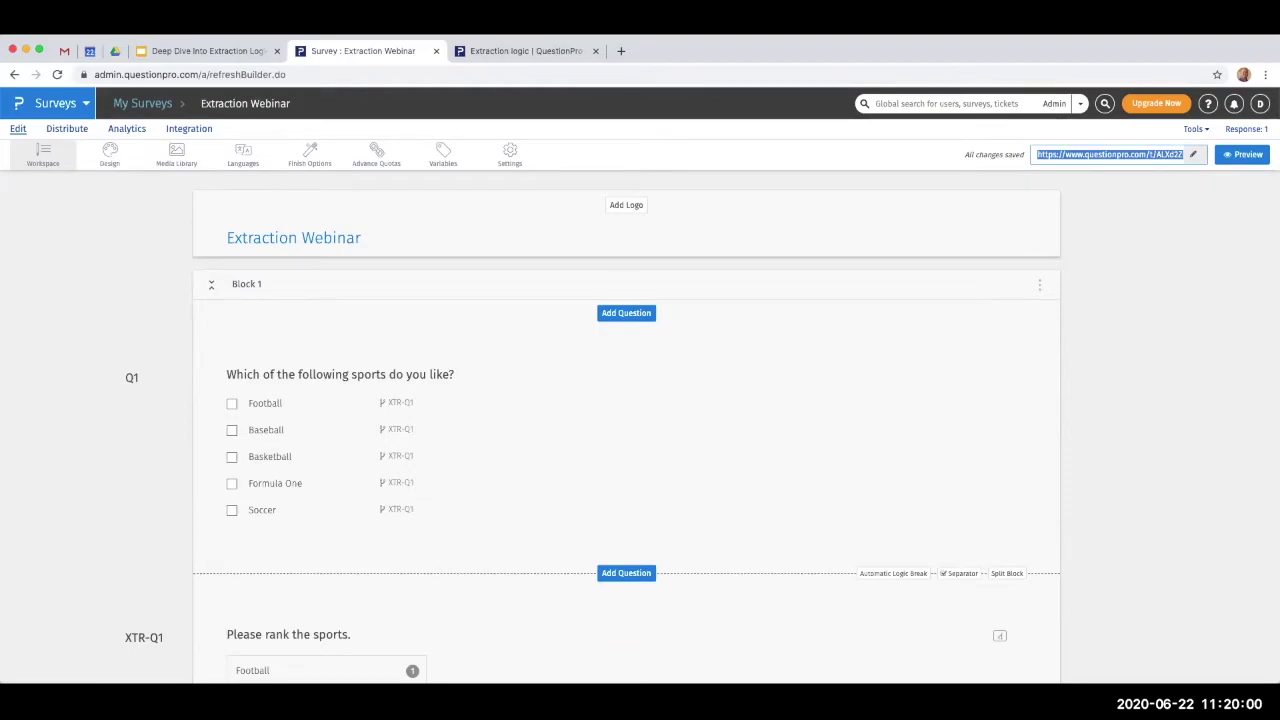
- Examine the chained extraction from pets owned to favorite pets and their ranking, and the food question's extraction to the star rating
{"action": "scroll", "coordinate": [357, 609], "scroll_direction": "down", "scroll_amount": 10}
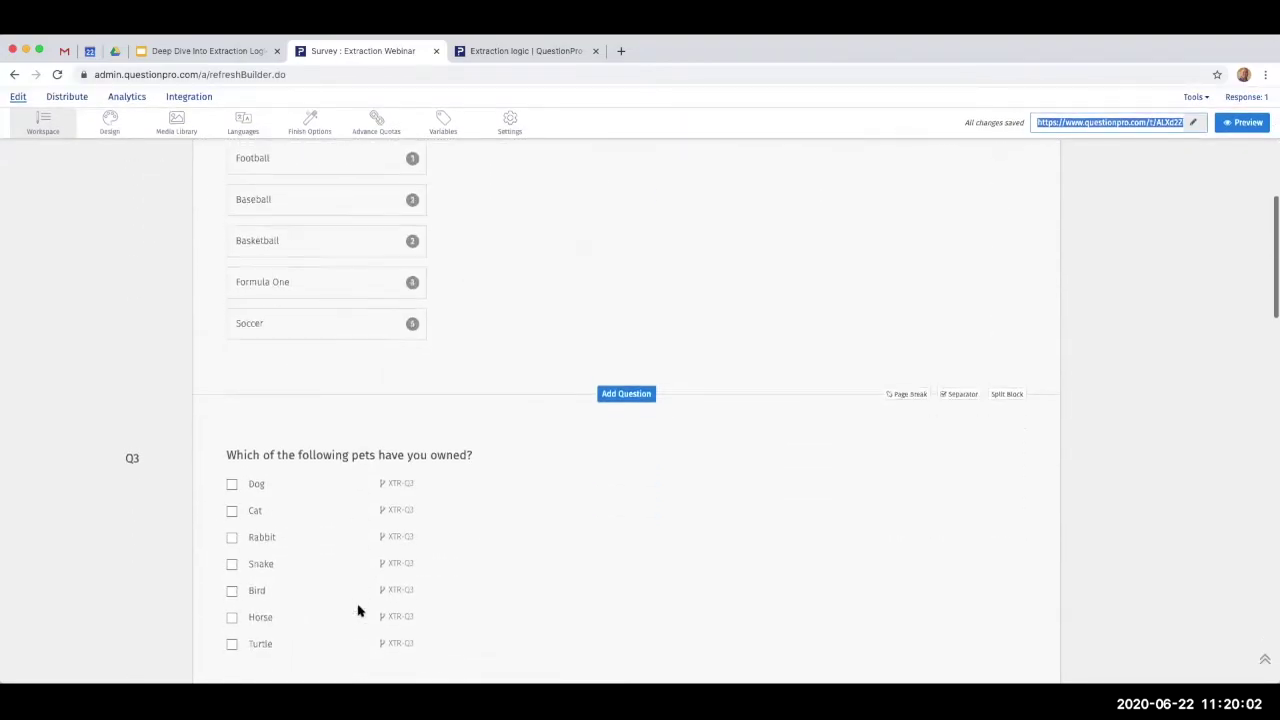
{"action": "scroll", "coordinate": [357, 609], "scroll_direction": "down", "scroll_amount": 5}
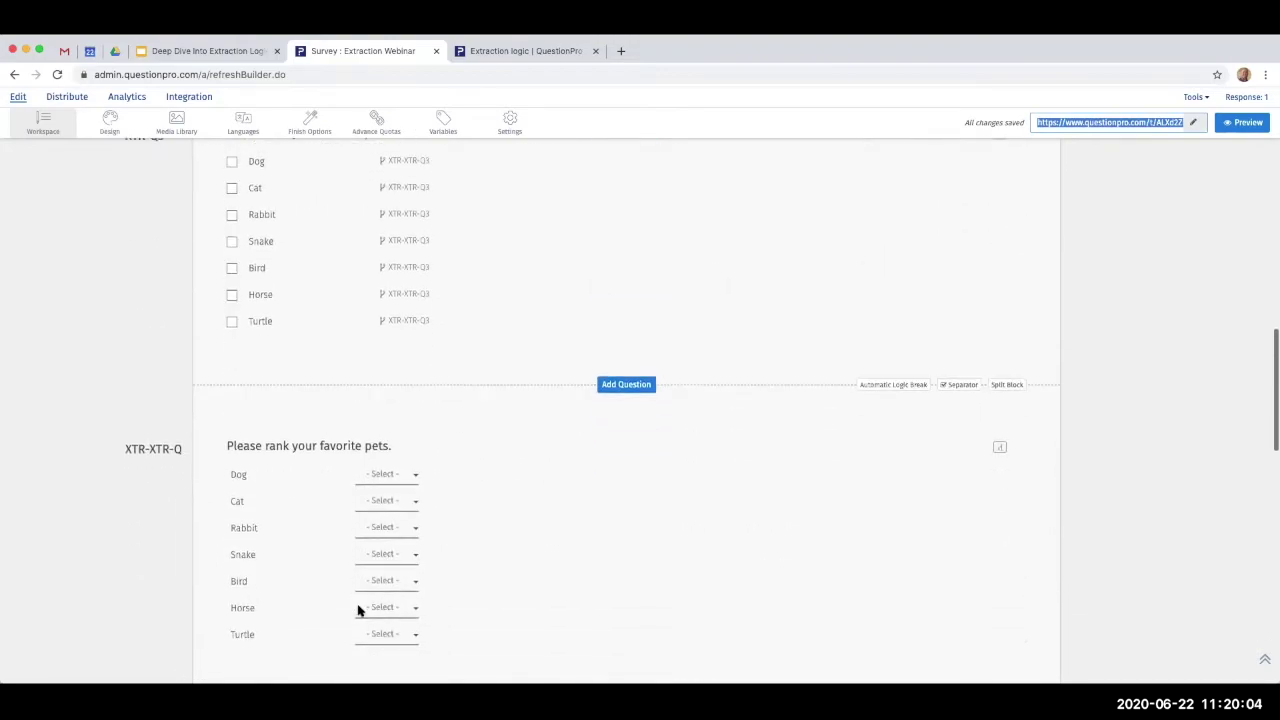
{"action": "scroll", "coordinate": [358, 611], "scroll_direction": "down", "scroll_amount": 2}
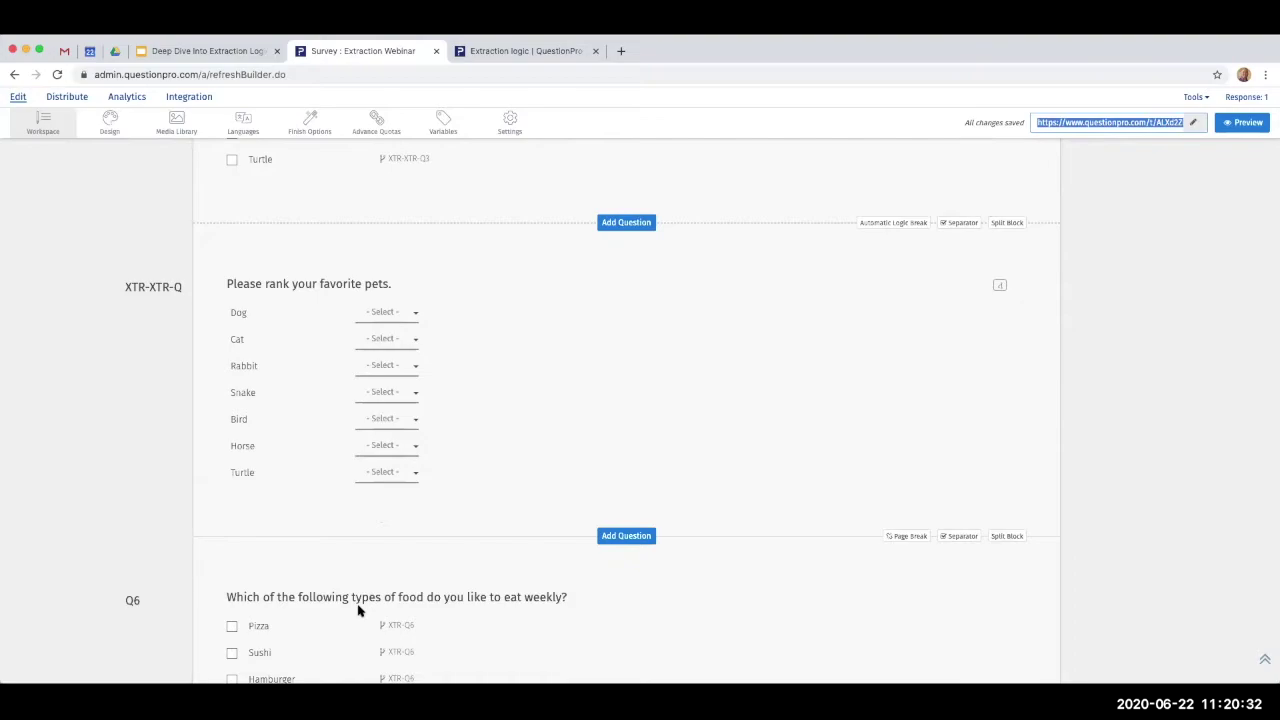
{"action": "scroll", "coordinate": [466, 417], "scroll_direction": "up", "scroll_amount": 3}
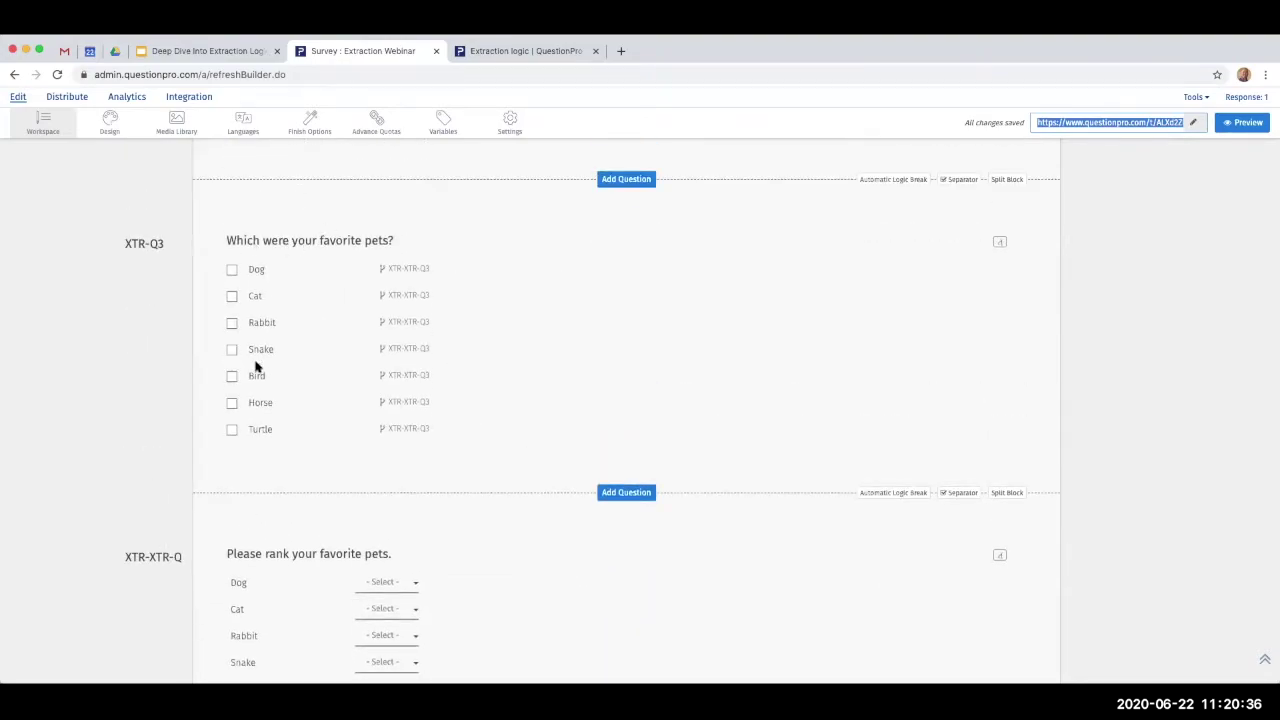
{"action": "left_click", "coordinate": [630, 385]}
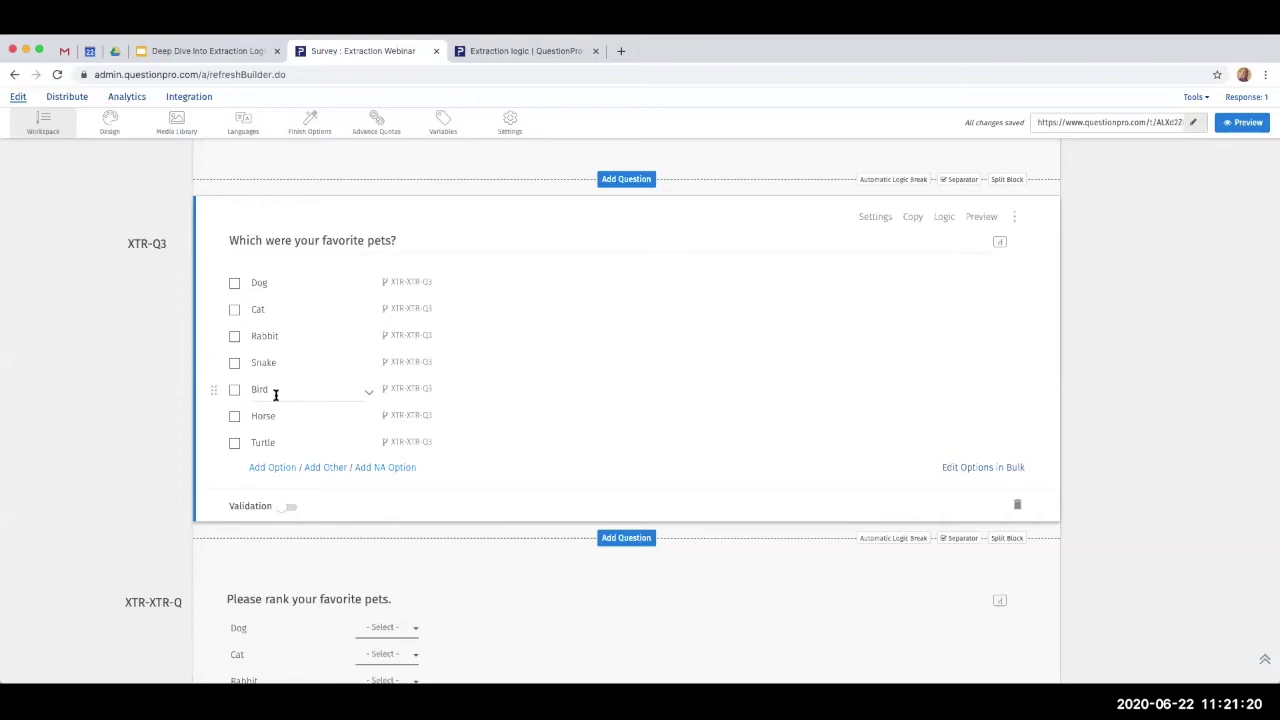
{"action": "scroll", "coordinate": [292, 600], "scroll_direction": "down", "scroll_amount": 2}
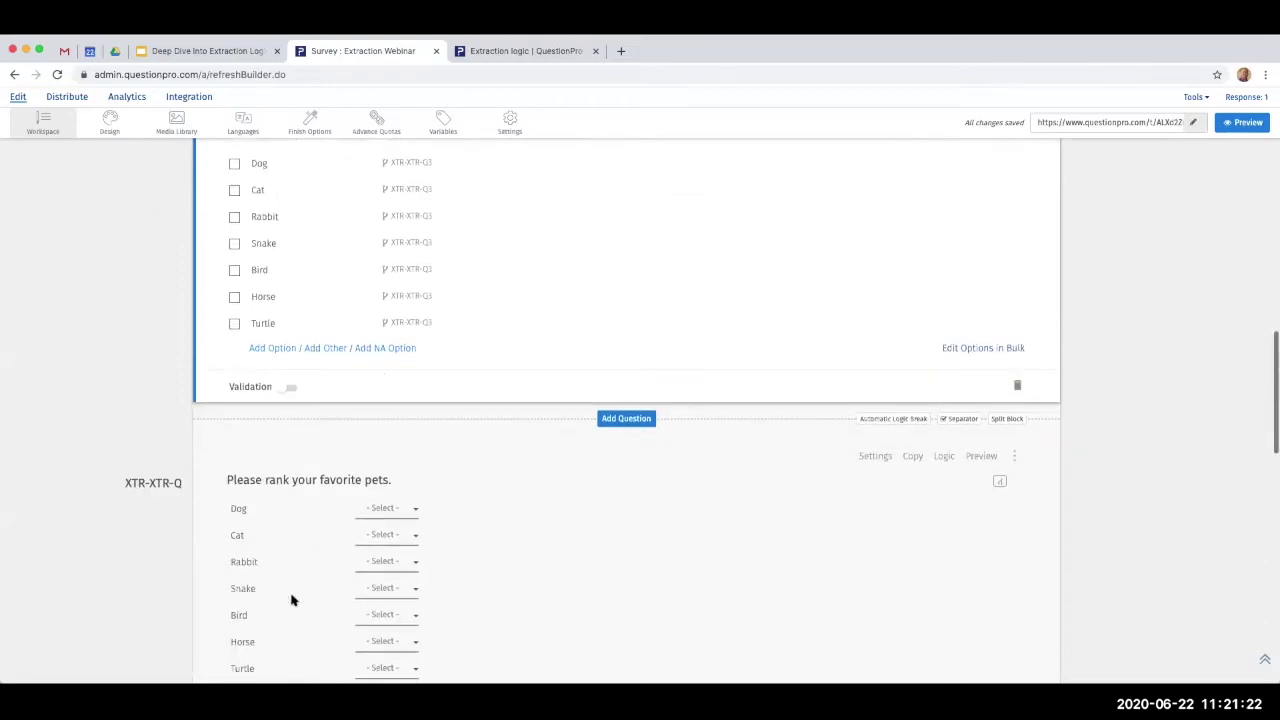
{"action": "scroll", "coordinate": [292, 600], "scroll_direction": "down", "scroll_amount": 2}
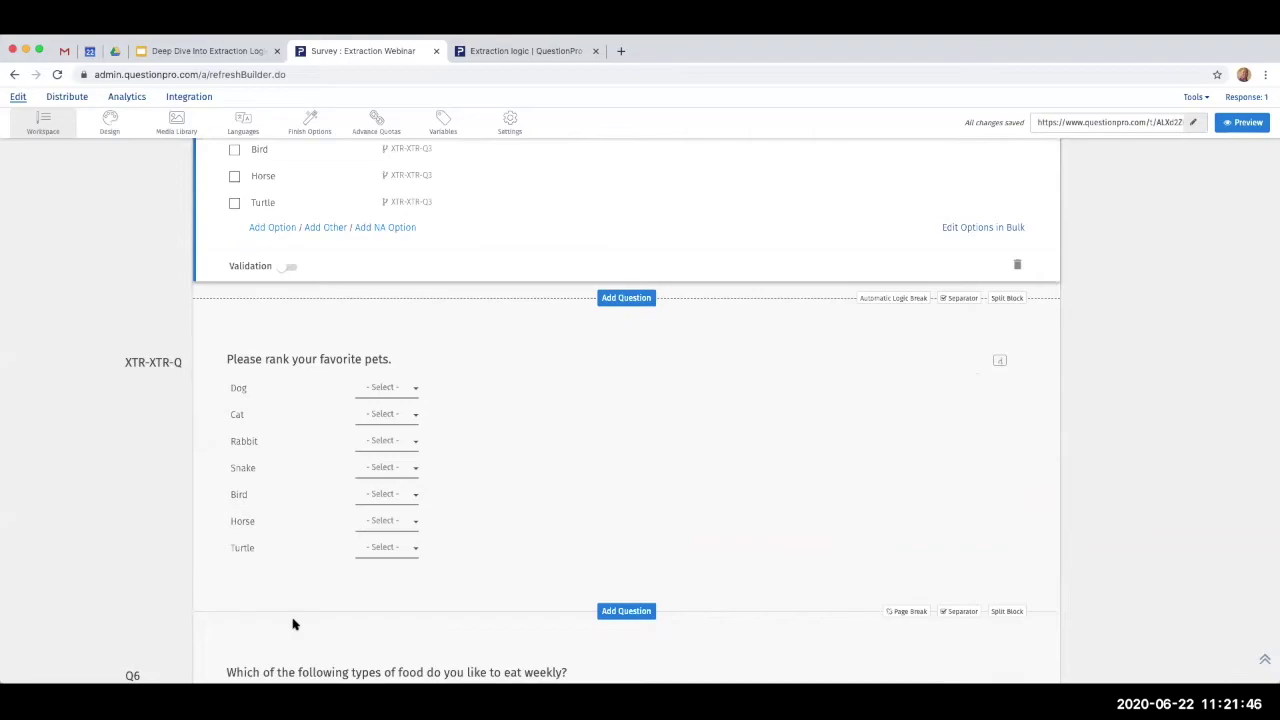
{"action": "scroll", "coordinate": [320, 566], "scroll_direction": "down", "scroll_amount": 5}
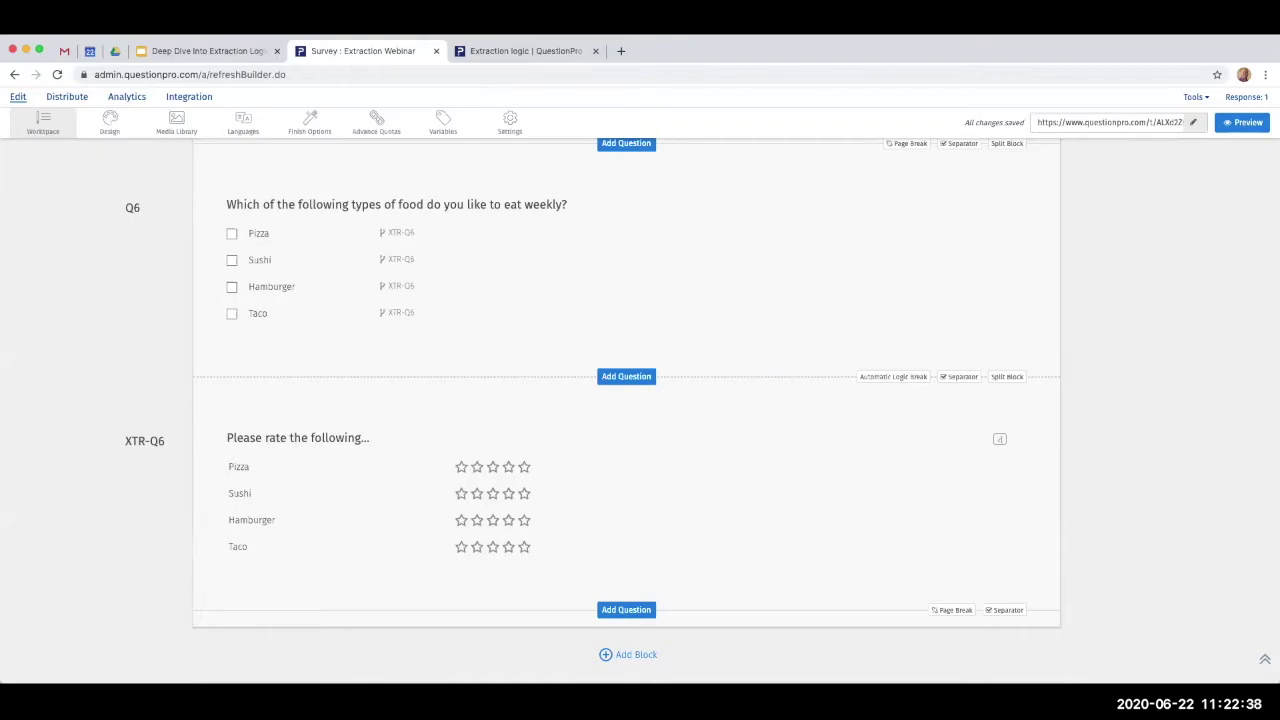
- Review the skip logic of the sports question to see which question each answer option jumps to, and close it unchanged
{"action": "scroll", "coordinate": [277, 455], "scroll_direction": "up", "scroll_amount": 10}
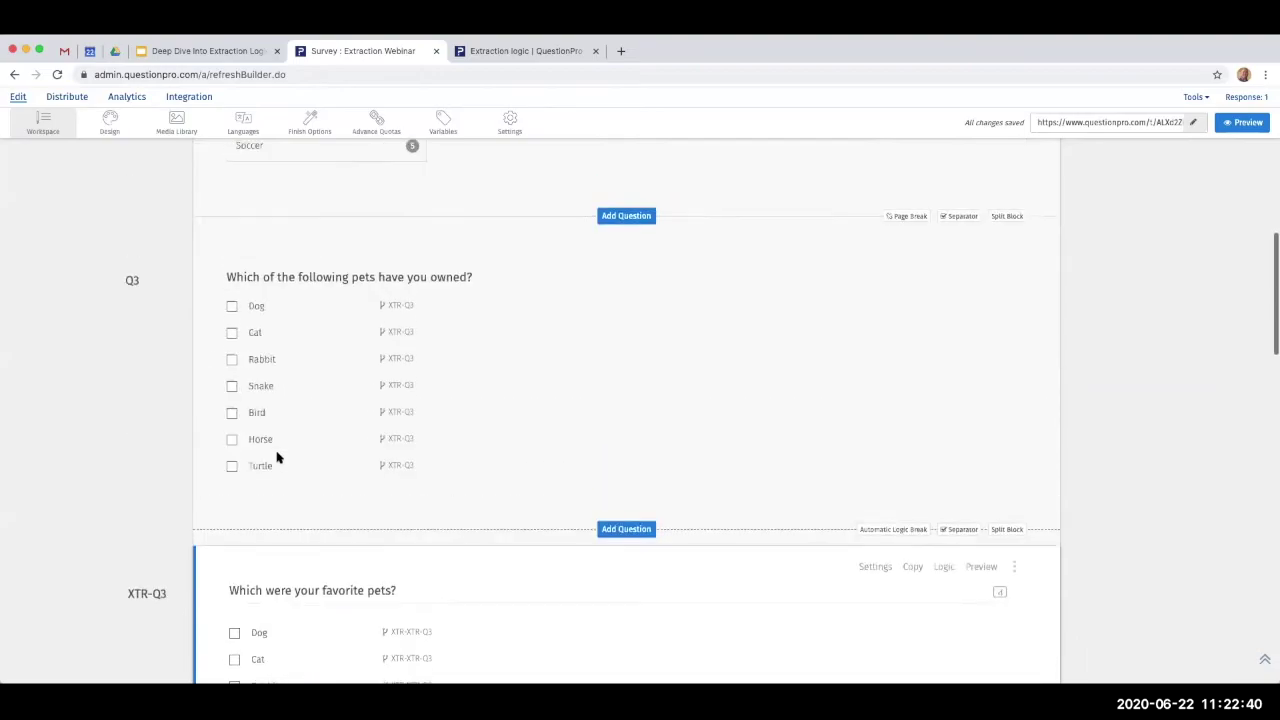
{"action": "scroll", "coordinate": [277, 452], "scroll_direction": "up", "scroll_amount": 10}
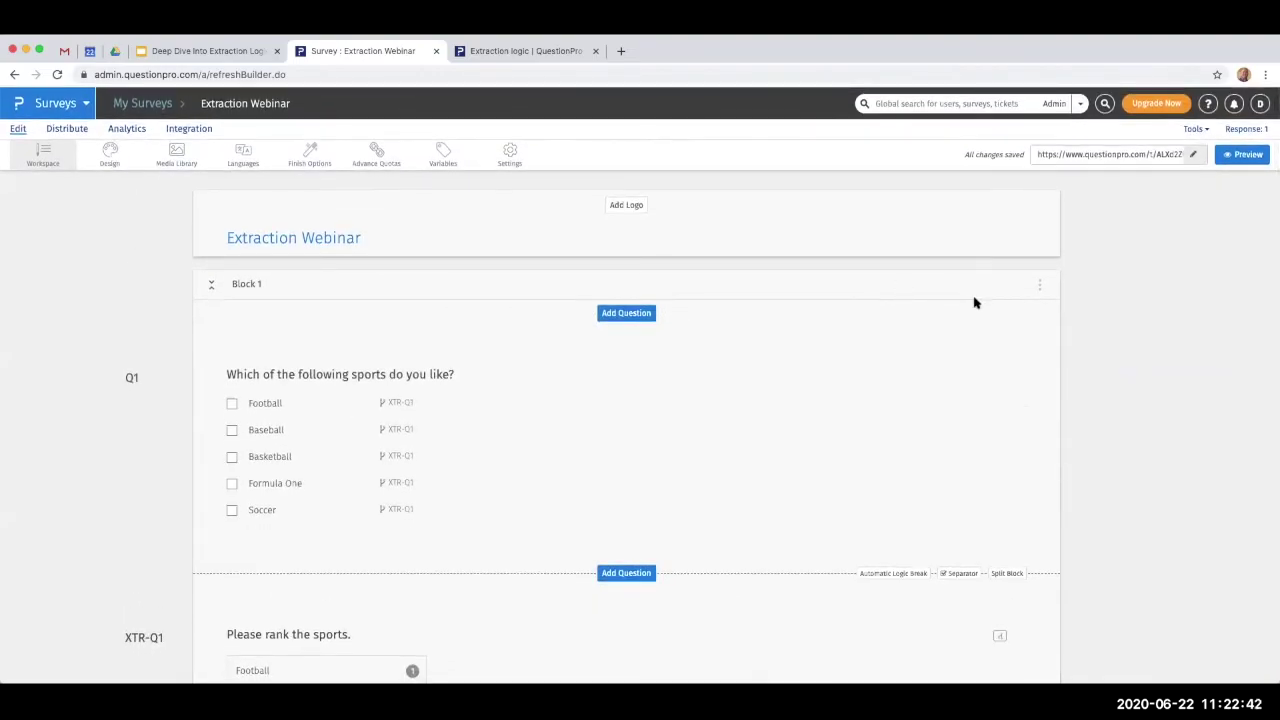
{"action": "left_click", "coordinate": [878, 368]}
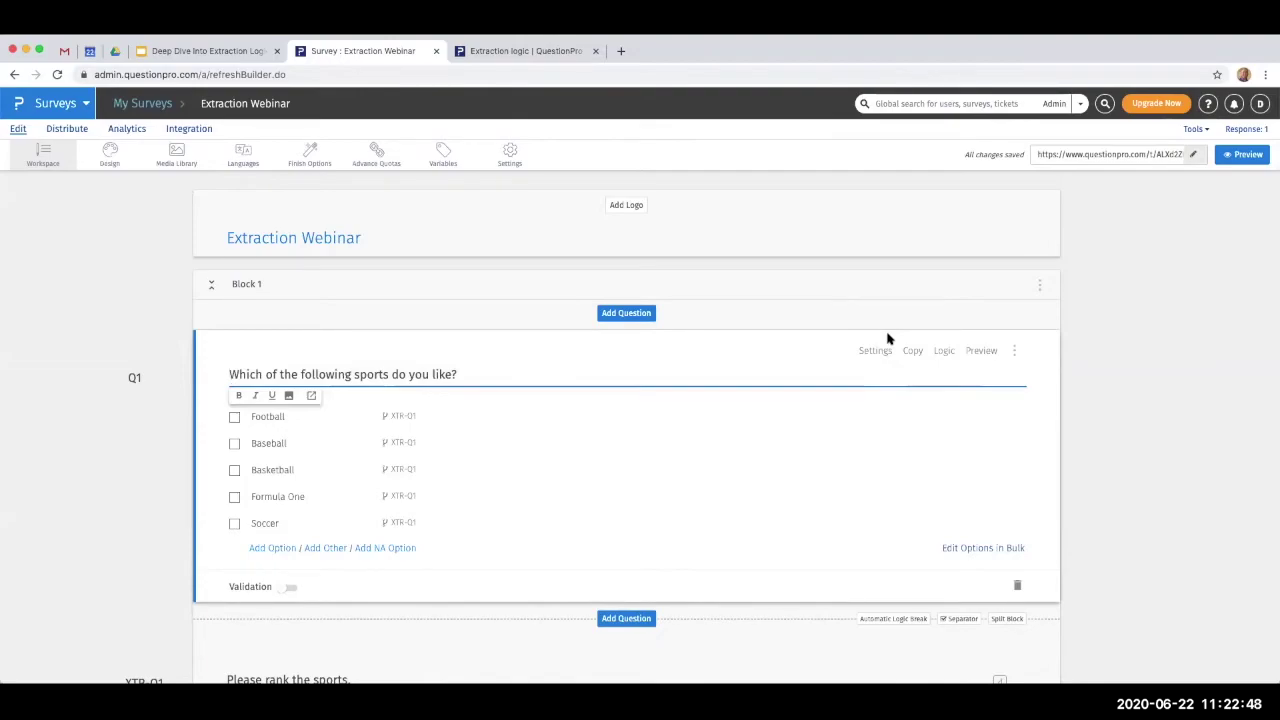
{"action": "left_click", "coordinate": [944, 351]}
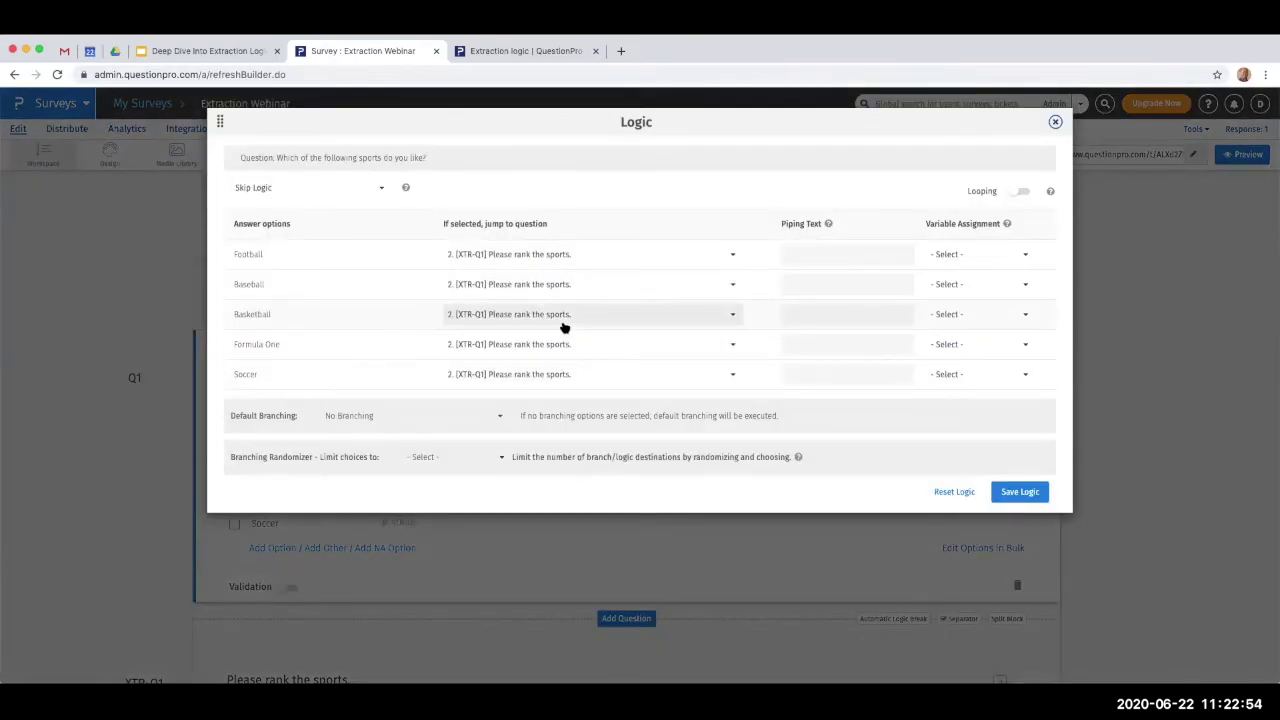
{"action": "left_click", "coordinate": [1055, 123]}
- Delete the star rating question extracted from the weekly food question
{"action": "scroll", "coordinate": [751, 529], "scroll_direction": "down", "scroll_amount": 15}
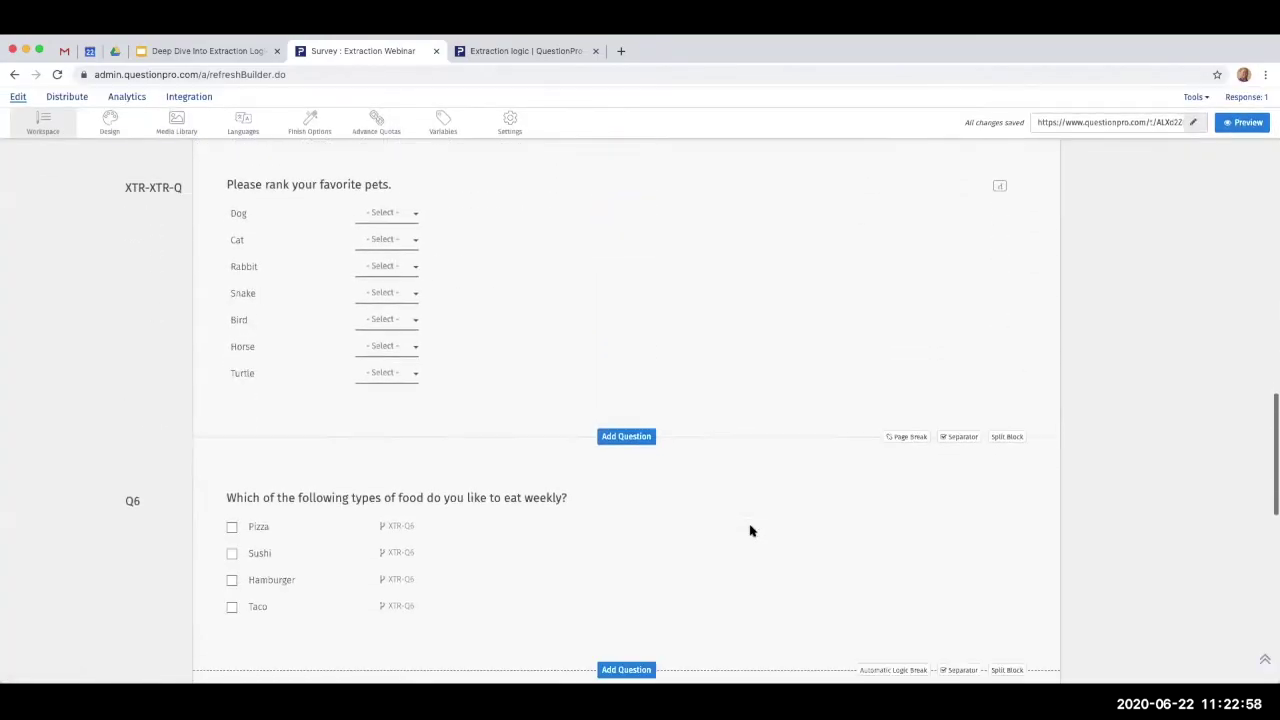
{"action": "scroll", "coordinate": [751, 530], "scroll_direction": "down", "scroll_amount": 5}
{"action": "scroll", "coordinate": [751, 530], "scroll_direction": "up", "scroll_amount": 10}
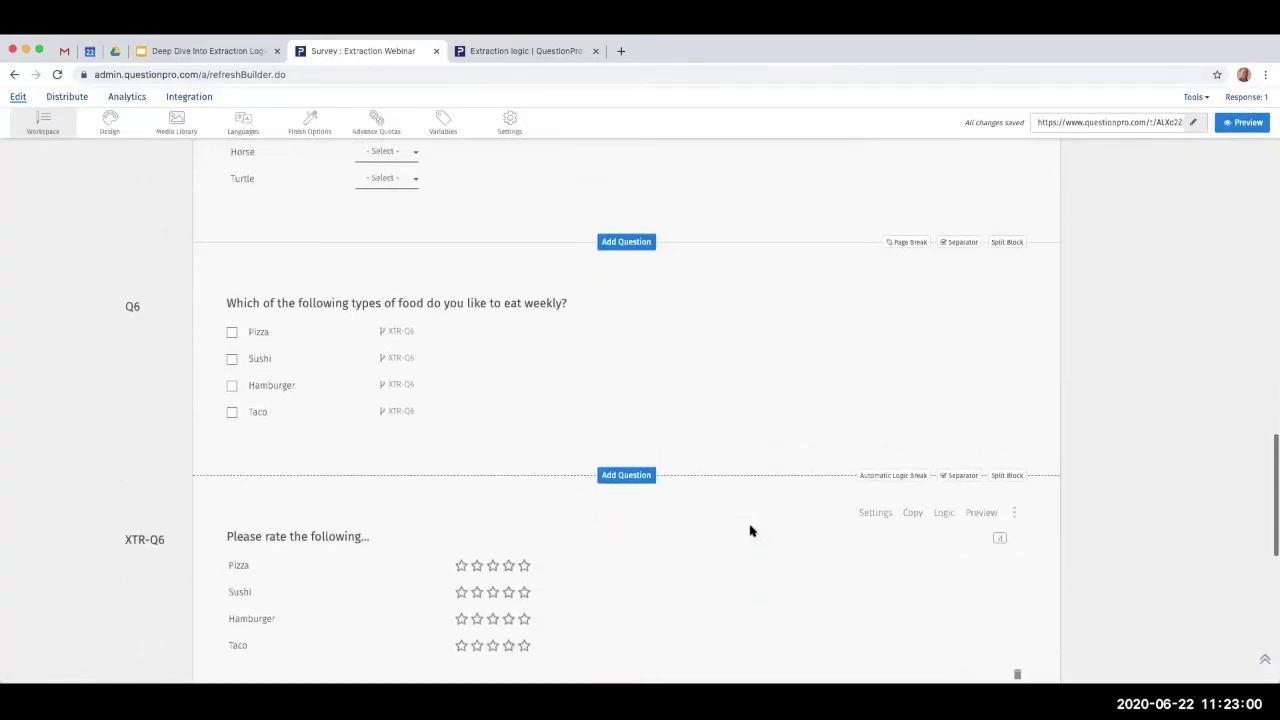
{"action": "scroll", "coordinate": [751, 529], "scroll_direction": "down", "scroll_amount": 10}
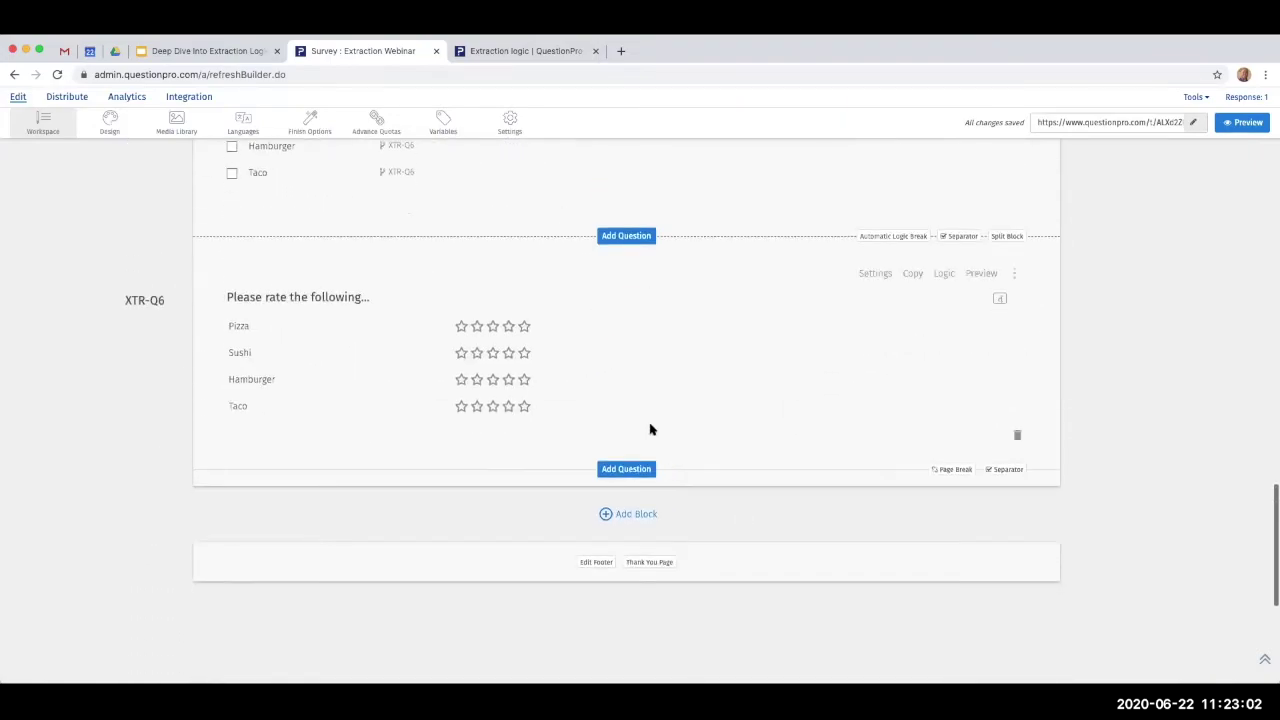
{"action": "scroll", "coordinate": [650, 429], "scroll_direction": "up", "scroll_amount": 2}
{"action": "scroll", "coordinate": [650, 429], "scroll_direction": "up", "scroll_amount": 2}
{"action": "scroll", "coordinate": [650, 429], "scroll_direction": "down", "scroll_amount": 3}
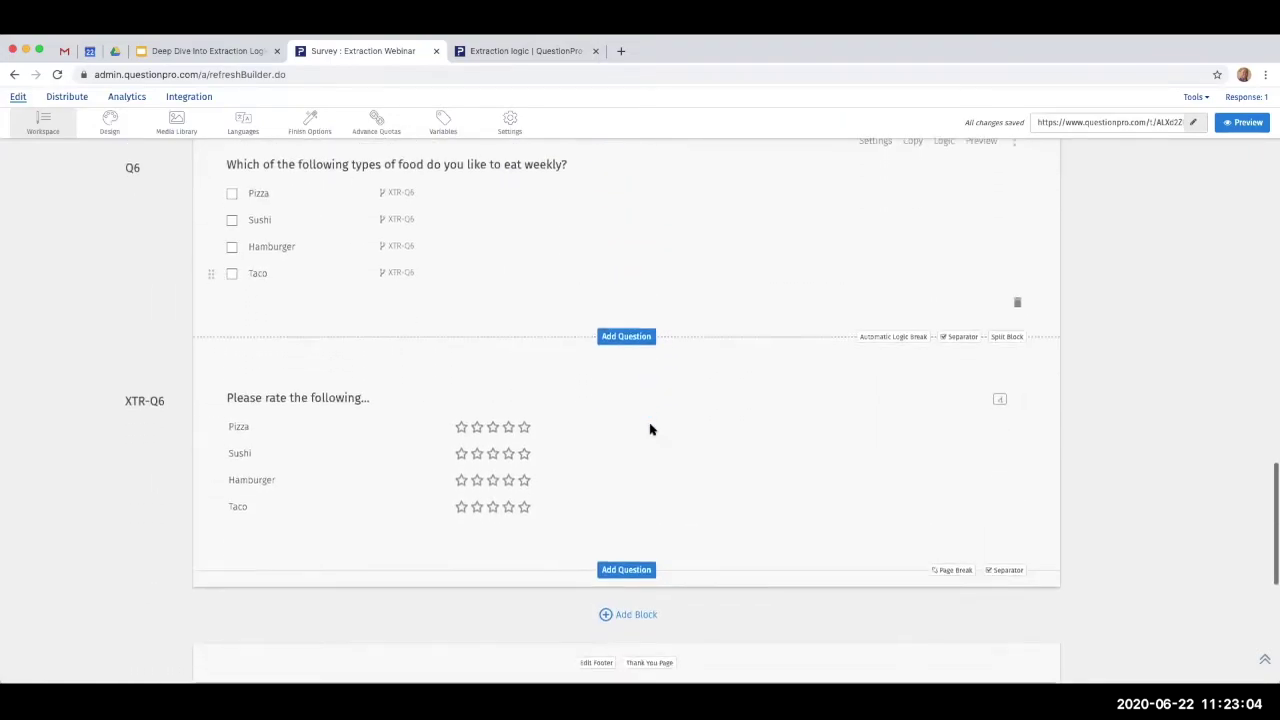
{"action": "scroll", "coordinate": [387, 355], "scroll_direction": "up", "scroll_amount": 2}
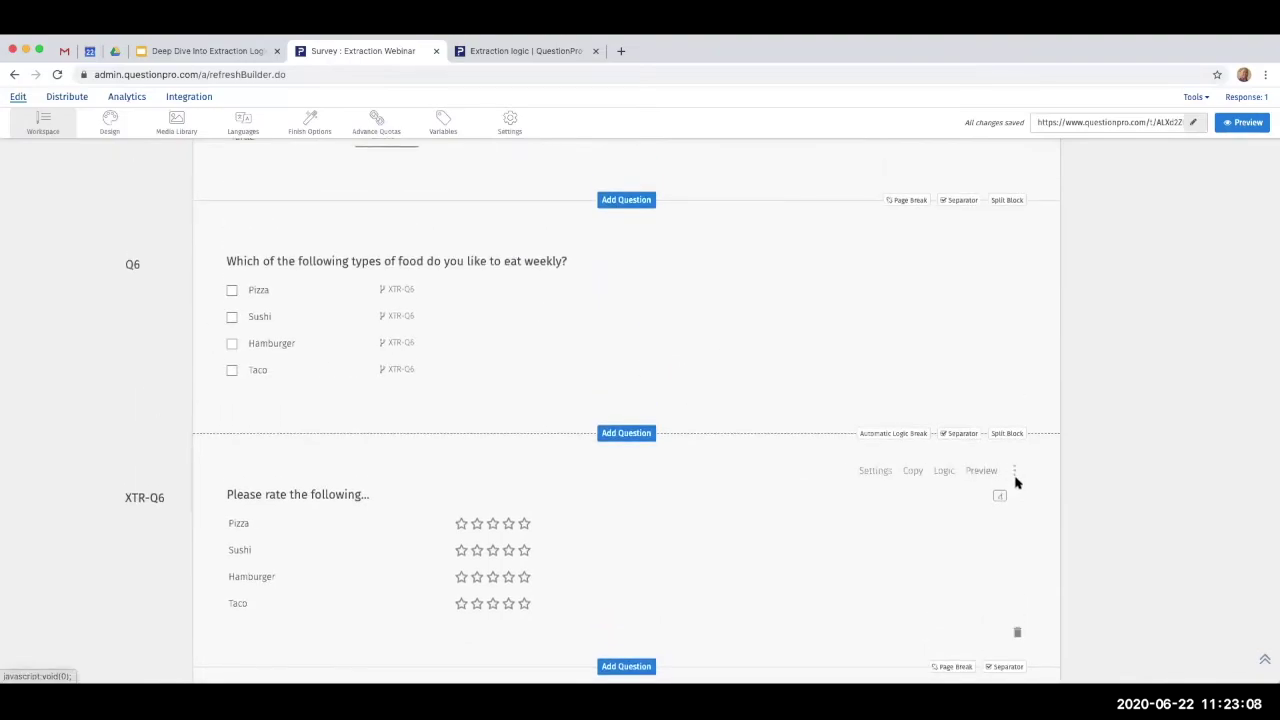
{"action": "left_click", "coordinate": [1014, 470]}
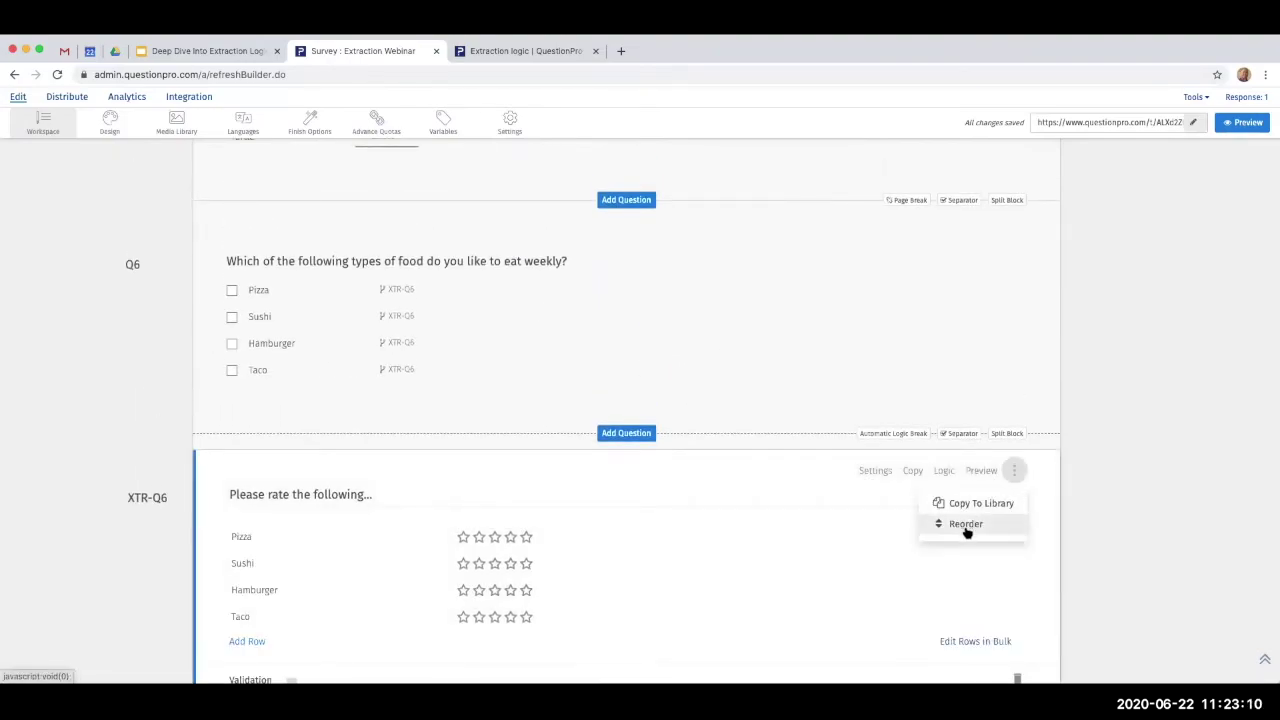
{"action": "scroll", "coordinate": [1040, 510], "scroll_direction": "down", "scroll_amount": 2}
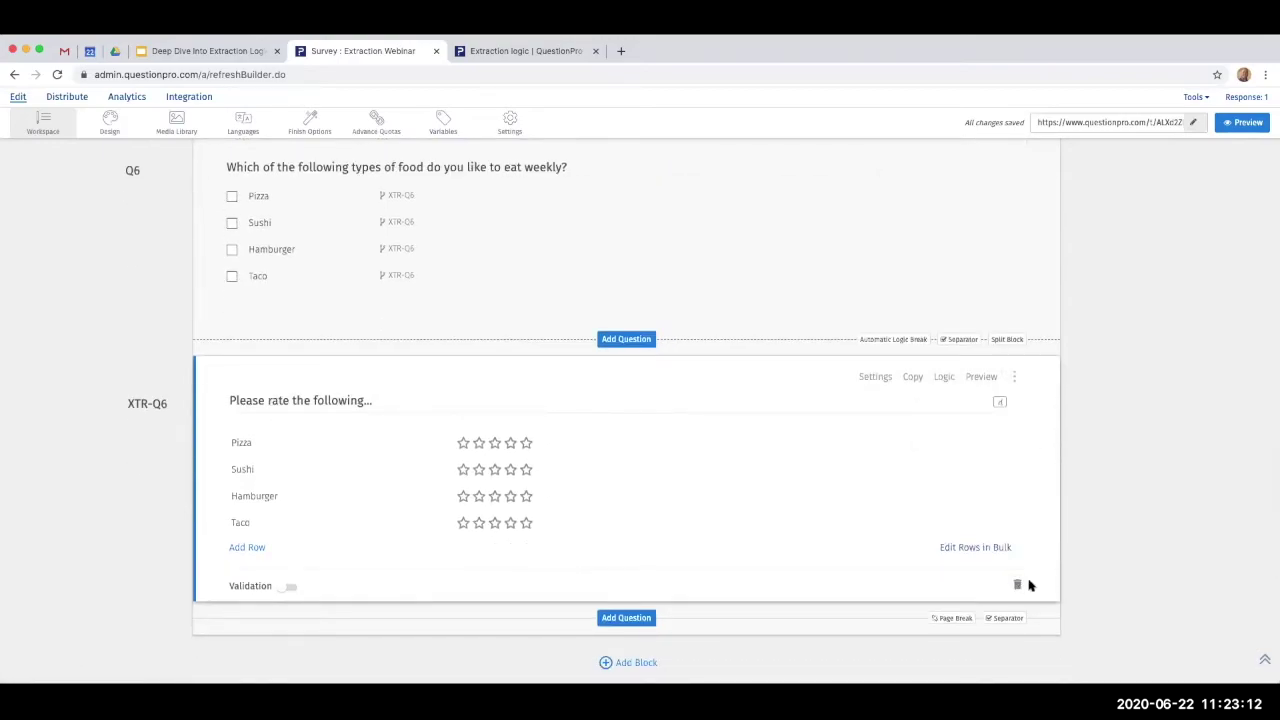
{"action": "left_click", "coordinate": [1014, 589]}
{"action": "left_click", "coordinate": [785, 279]}
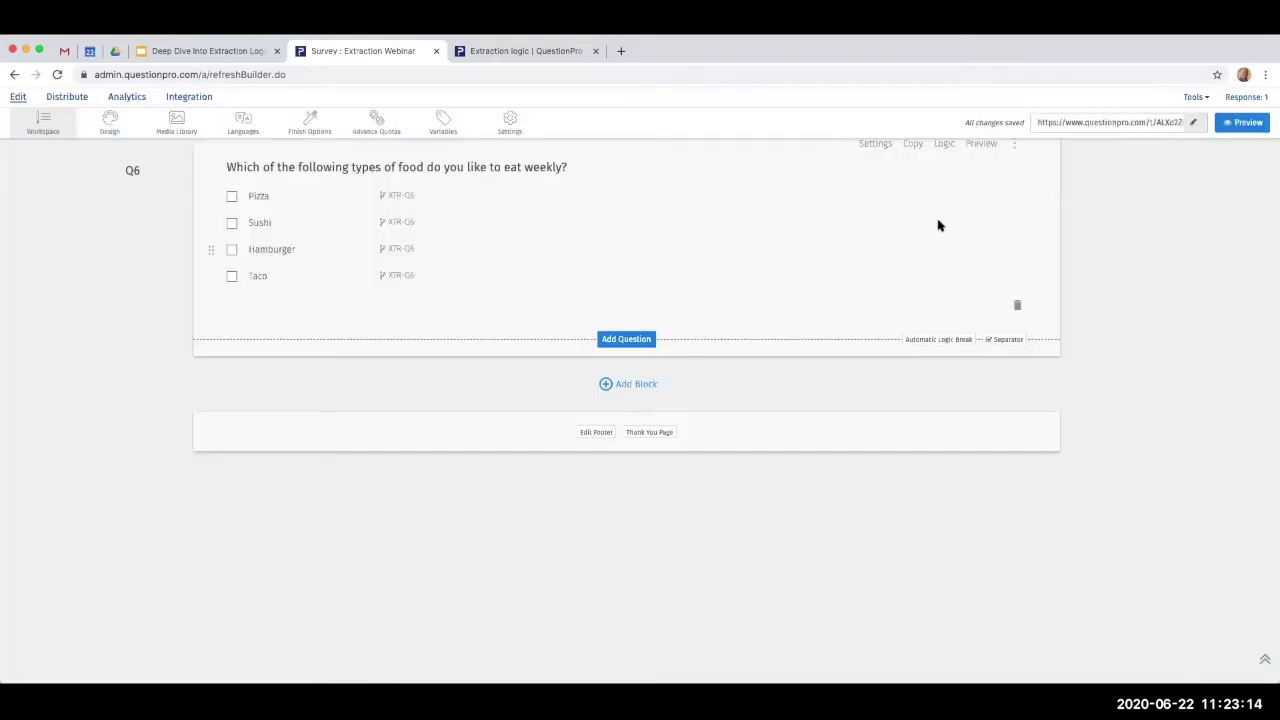
- Add extraction logic to the weekly food question that extracts Not Selected Choices to a Single Select question, and save it
{"action": "left_click", "coordinate": [944, 224]}
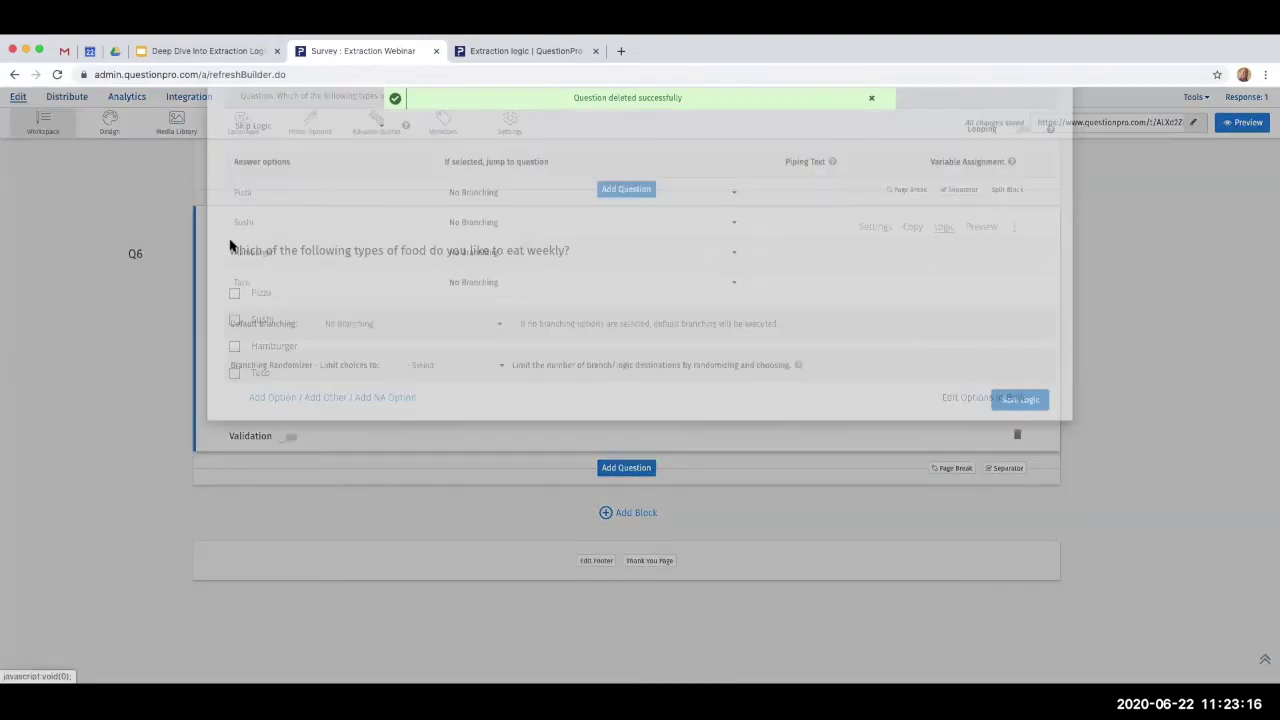
{"action": "left_click", "coordinate": [350, 186]}
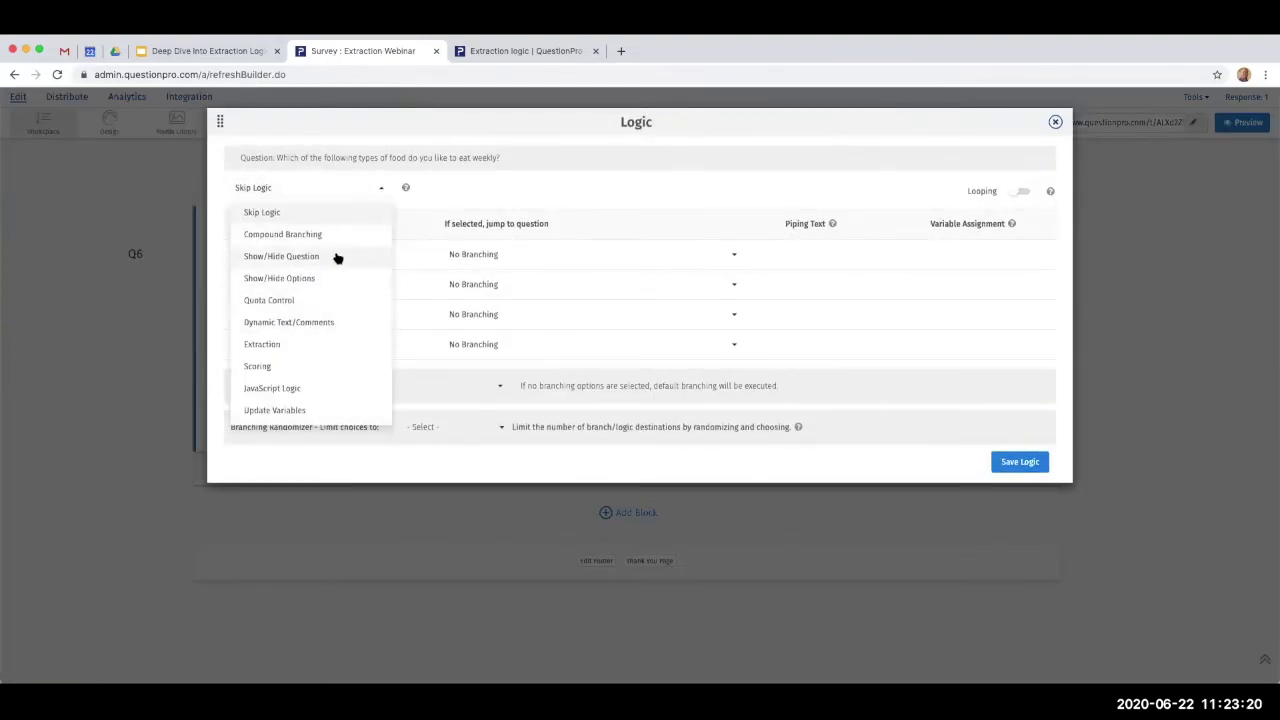
{"action": "left_click", "coordinate": [337, 343]}
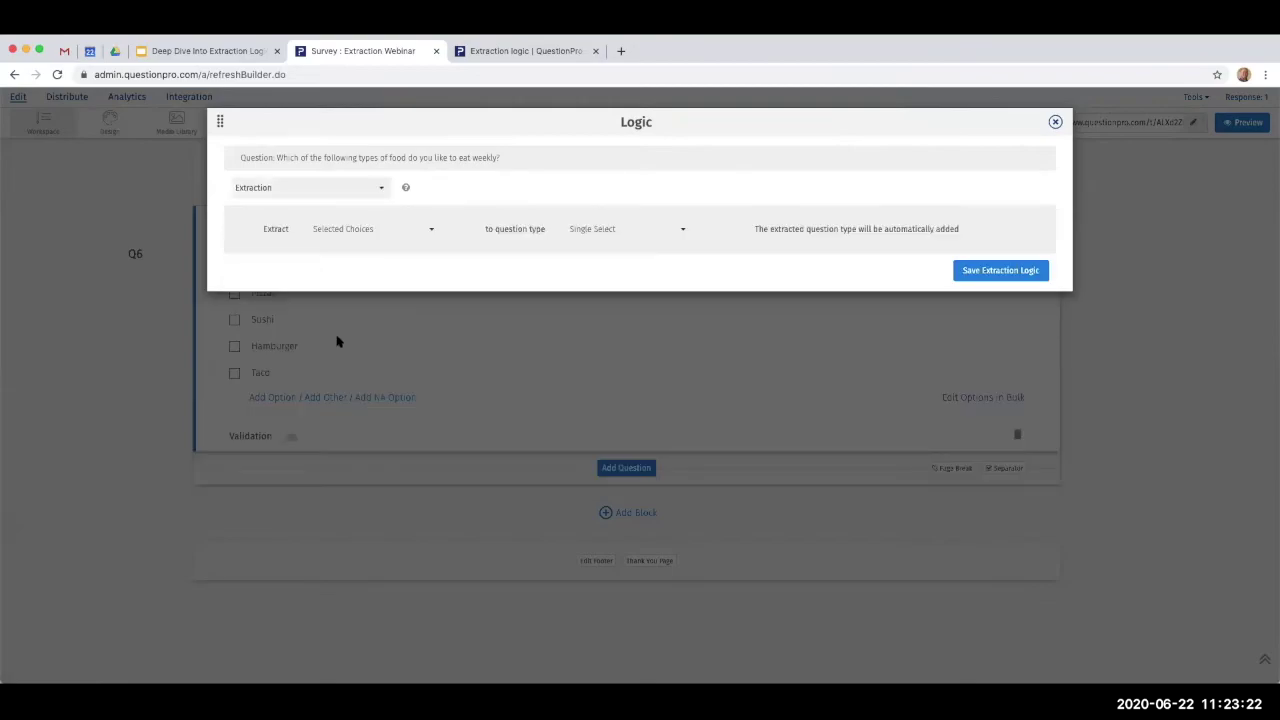
{"action": "left_click", "coordinate": [369, 231]}
{"action": "left_click", "coordinate": [360, 285]}
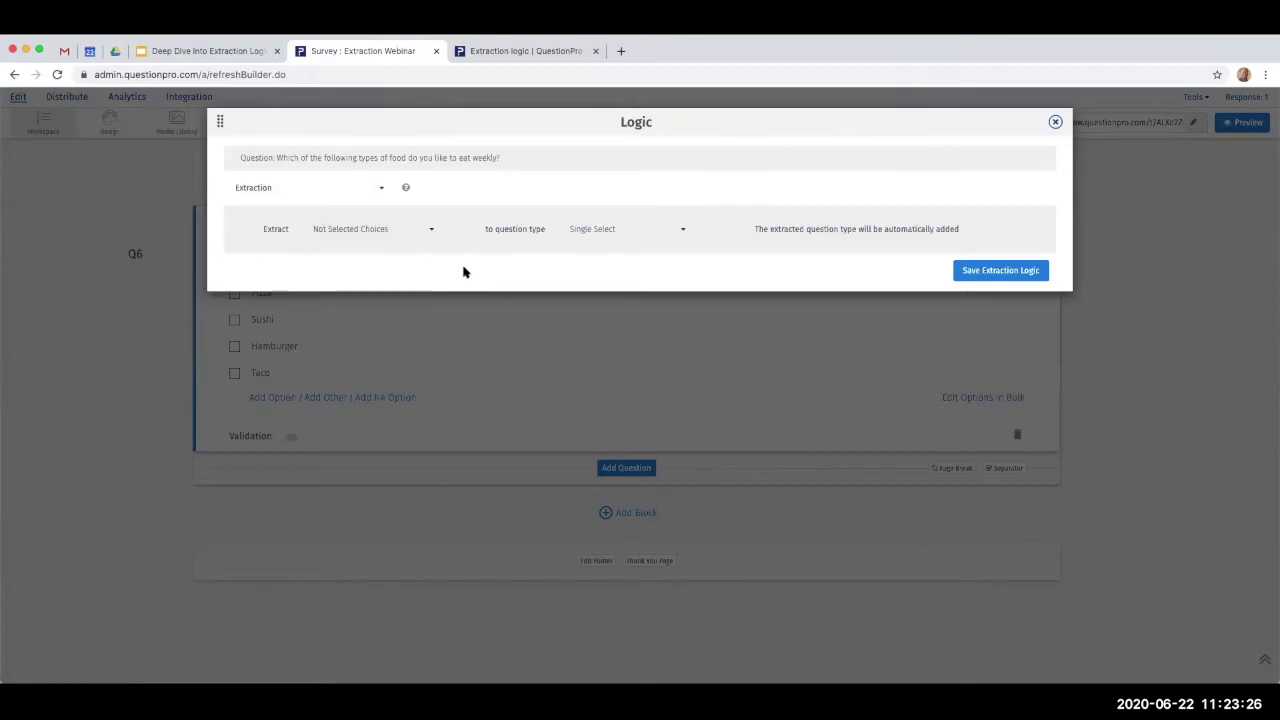
{"action": "left_click", "coordinate": [604, 233]}
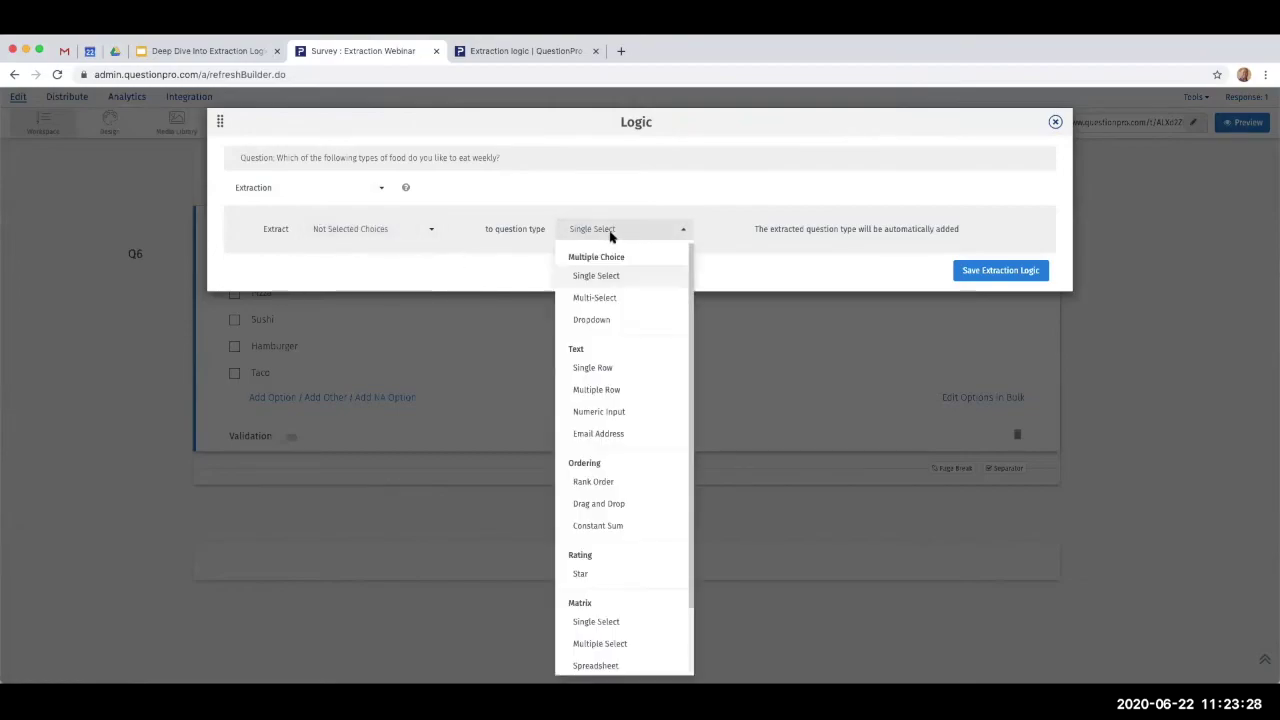
{"action": "left_click", "coordinate": [637, 280]}
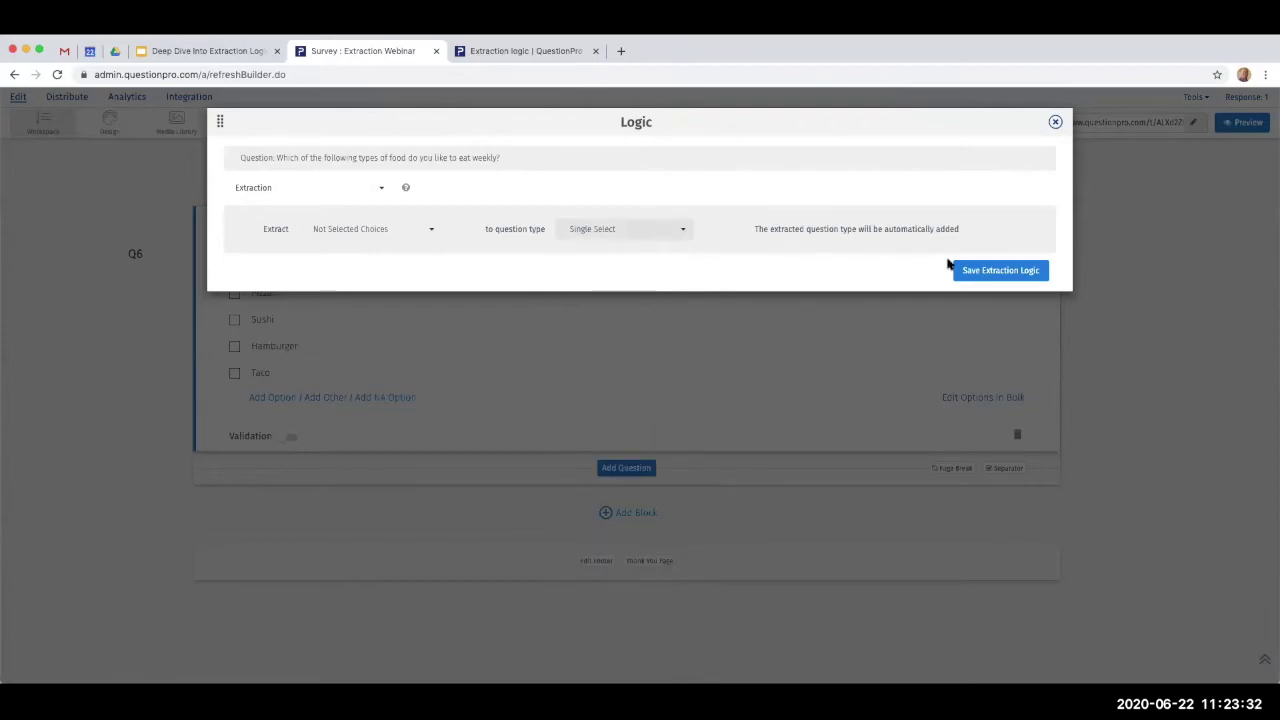
{"action": "left_click", "coordinate": [1004, 270]}
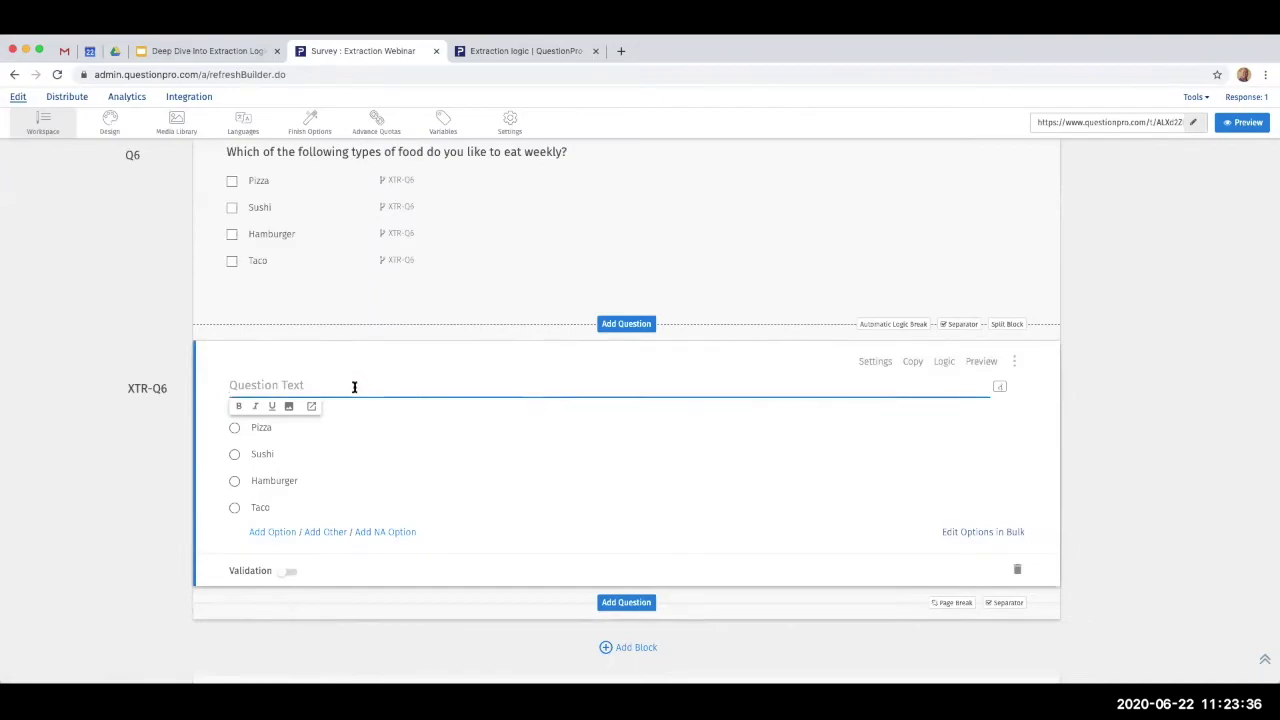
- Enter "Which of the following would be the food you'd eat?" as the text of the new extracted question
{"action": "type", "text": "Which of the followin"}
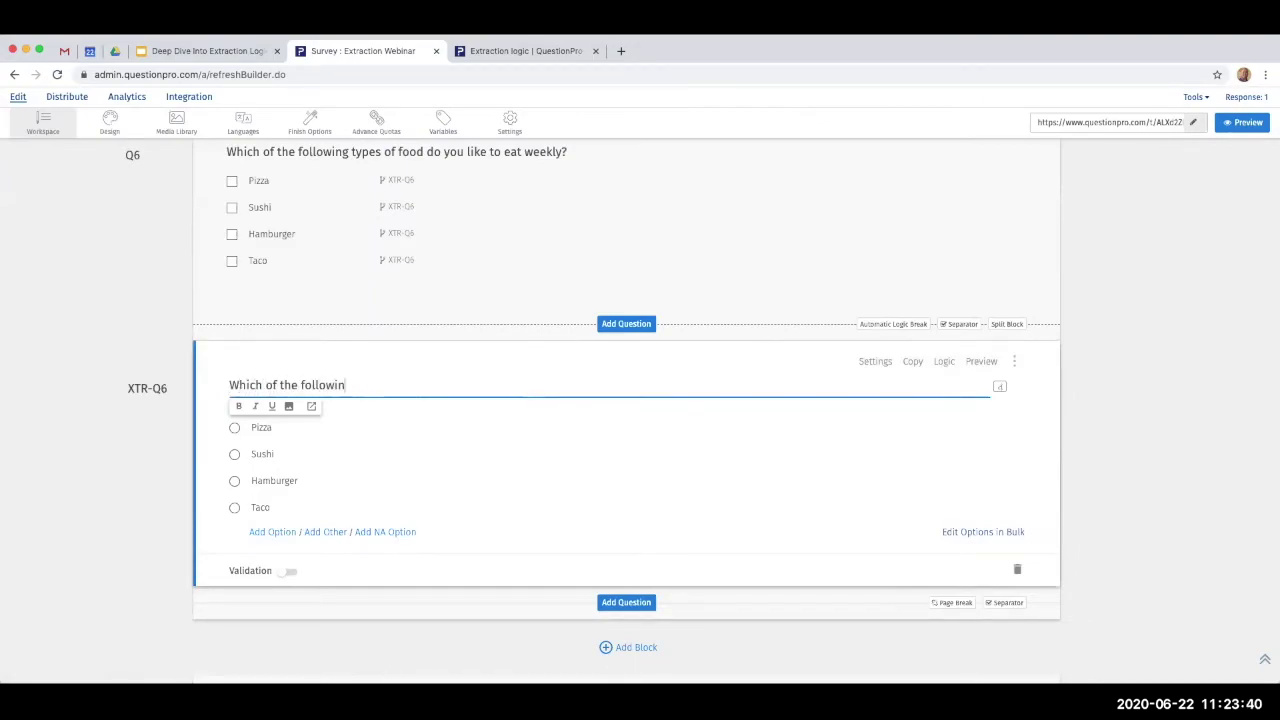
{"action": "type", "text": "g that"}
{"action": "type", "text": "y"}
{"action": "key", "text": "BackSpace"}
{"action": "key", "text": "BackSpace"}
{"action": "key", "text": "BackSpace"}
{"action": "key", "text": "BackSpace"}
{"action": "type", "text": "w"}
{"action": "key", "text": "BackSpace"}
{"action": "type", "text": "is"}
{"action": "key", "text": "BackSpace"}
{"action": "key", "text": "BackSpace"}
{"action": "key", "text": "BackSpace"}
{"action": "type", "text": "would ab"}
{"action": "key", "text": "BackSpace"}
{"action": "key", "text": "BackSpace"}
{"action": "type", "text": "be the food you'd eat?"}
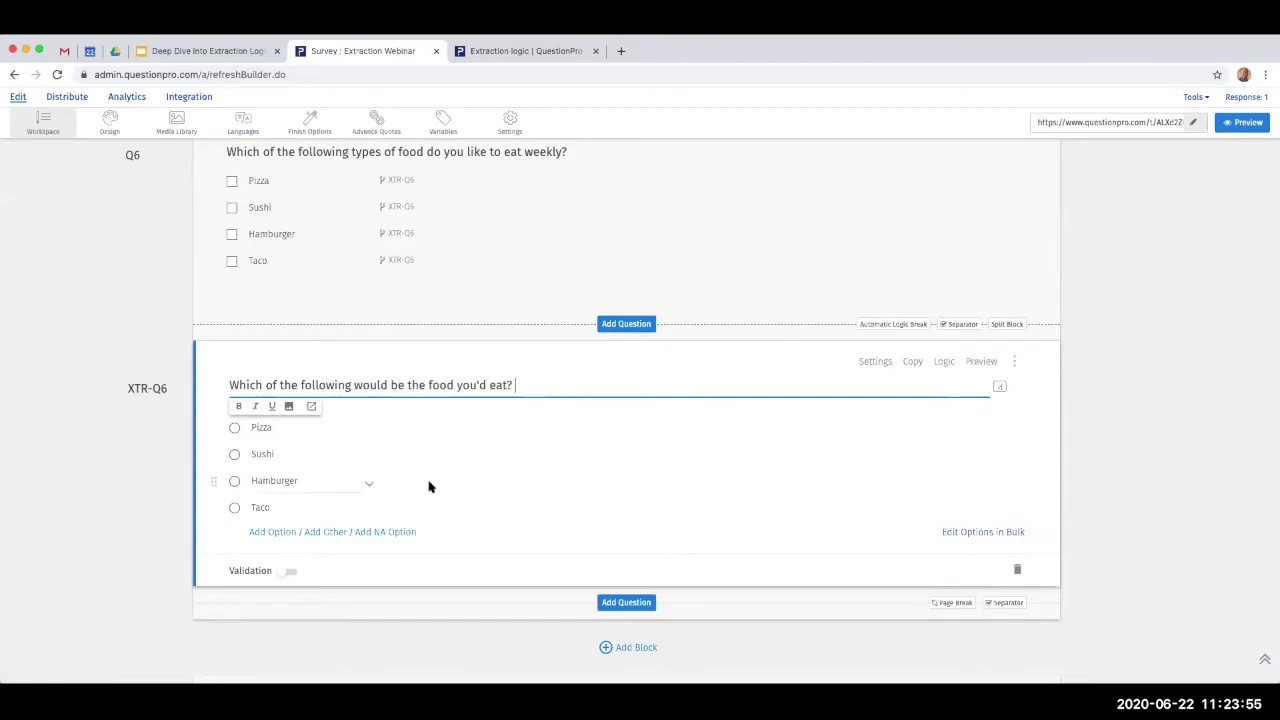
{"action": "left_click", "coordinate": [166, 523]}
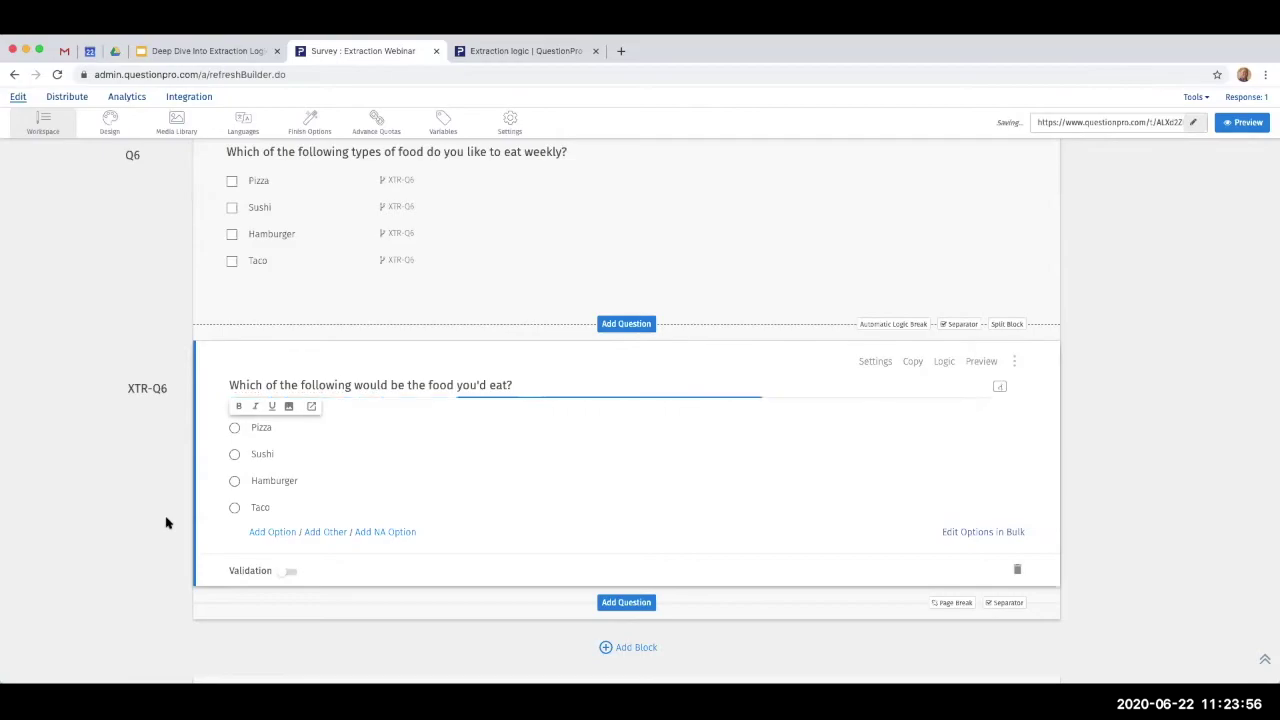
- Preview the weekly food question and load the preview address with sectionID=6 in a new browser tab
{"action": "scroll", "coordinate": [363, 377], "scroll_direction": "up", "scroll_amount": 2}
{"action": "scroll", "coordinate": [686, 394], "scroll_direction": "up", "scroll_amount": 1}
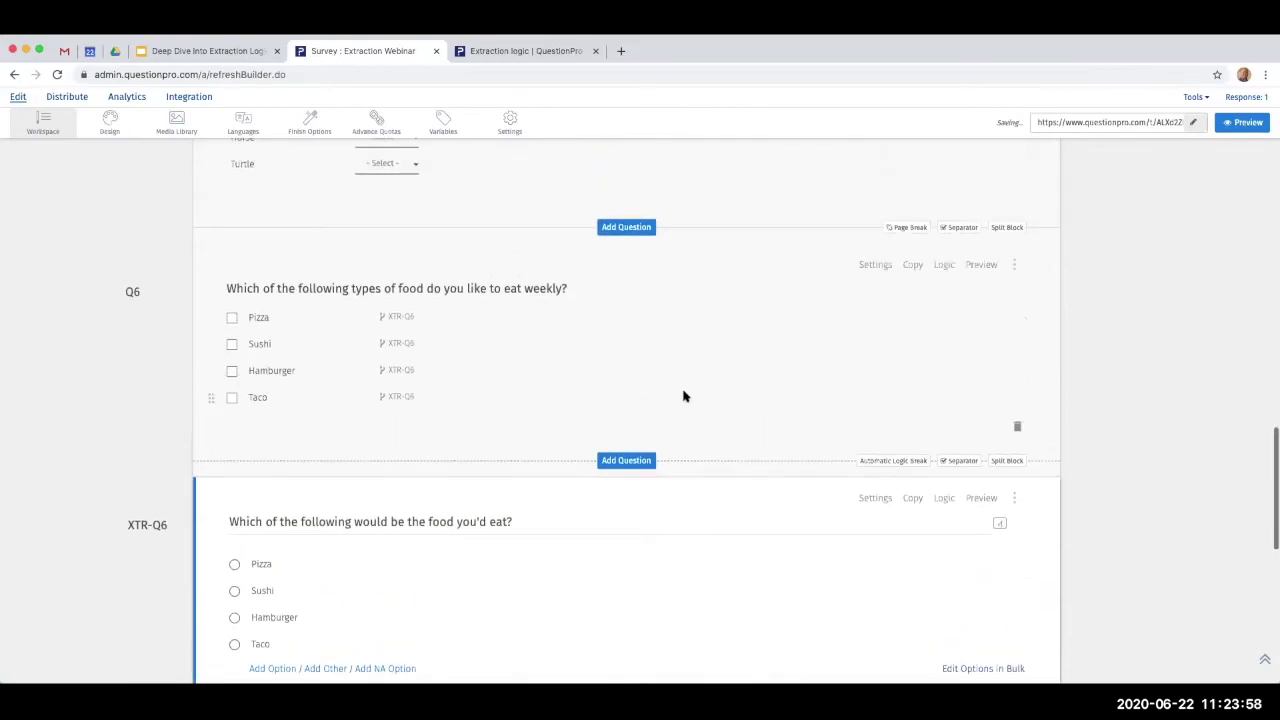
{"action": "scroll", "coordinate": [443, 266], "scroll_direction": "up", "scroll_amount": 8}
{"action": "scroll", "coordinate": [420, 330], "scroll_direction": "down", "scroll_amount": 10}
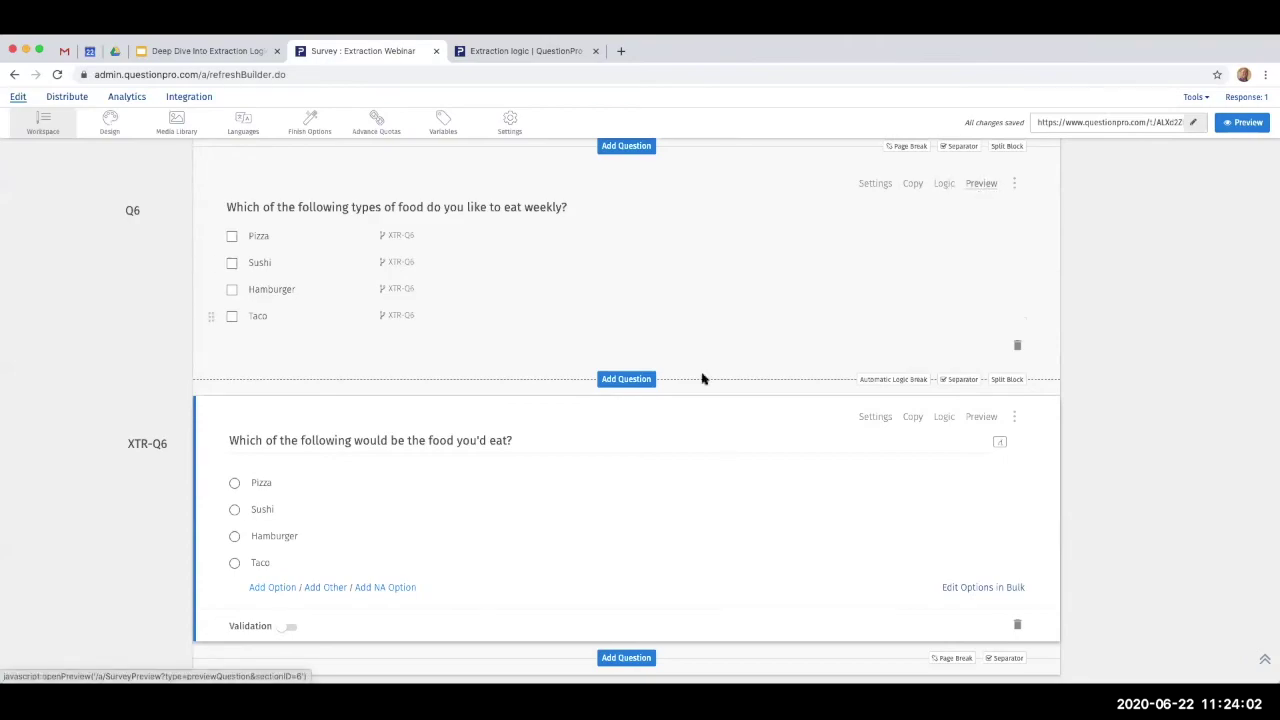
{"action": "scroll", "coordinate": [379, 247], "scroll_direction": "up", "scroll_amount": 4}
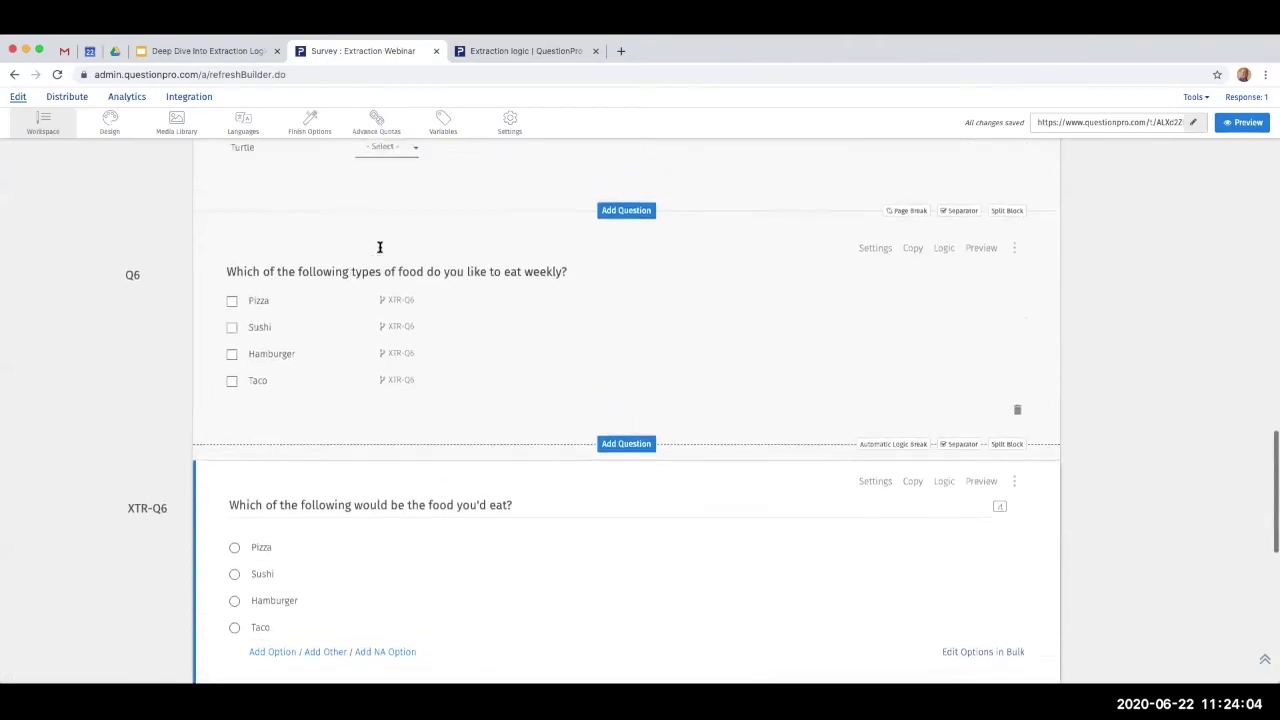
{"action": "scroll", "coordinate": [600, 270], "scroll_direction": "down", "scroll_amount": 3}
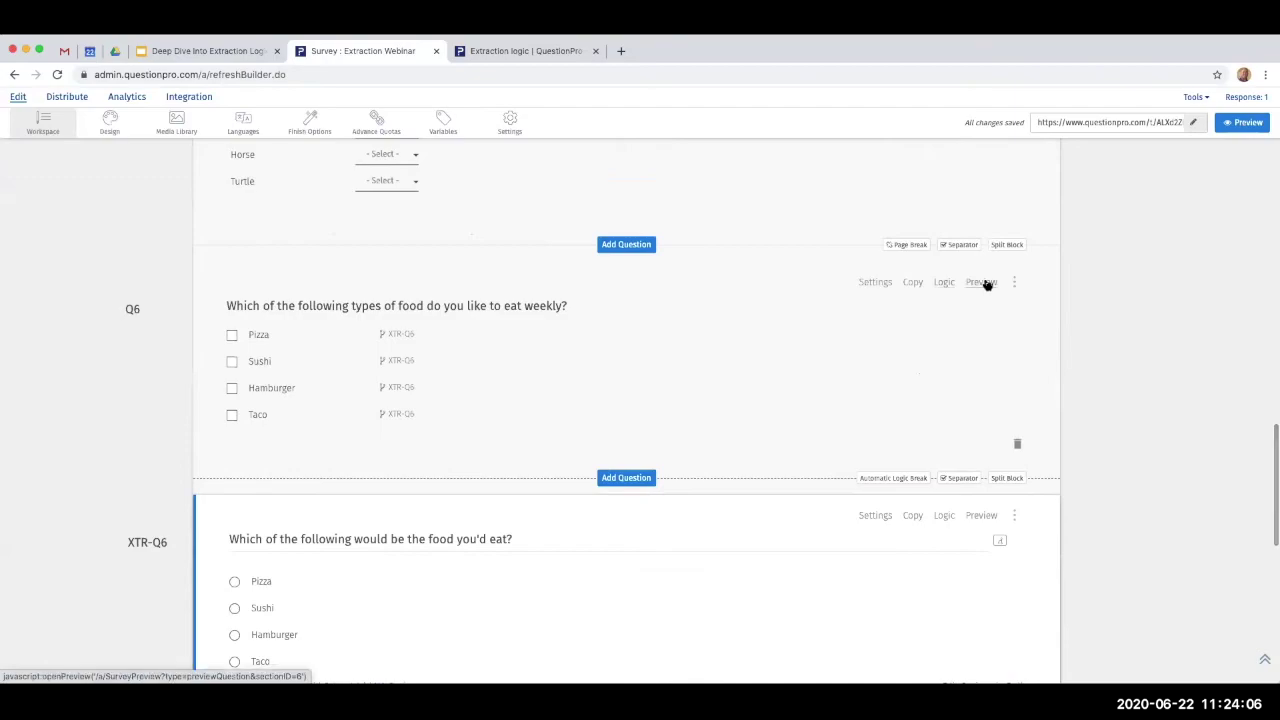
{"action": "left_click", "coordinate": [932, 308]}
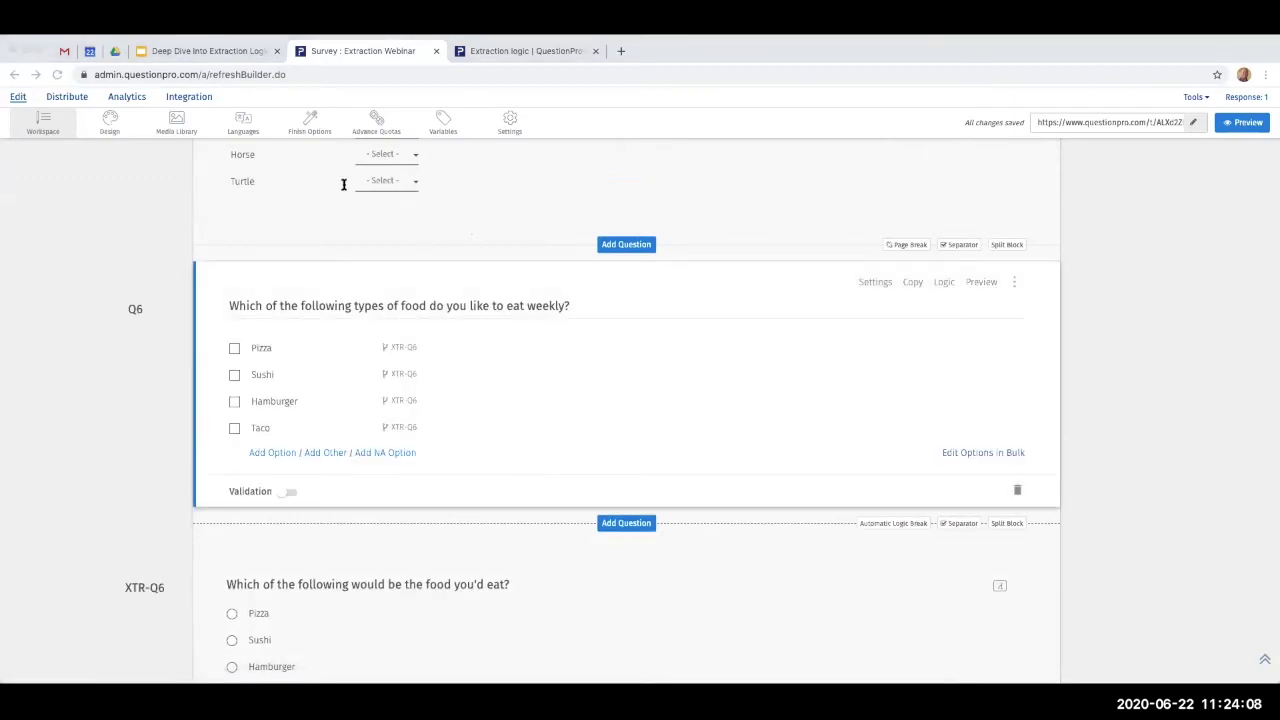
{"action": "left_click", "coordinate": [6, 170]}
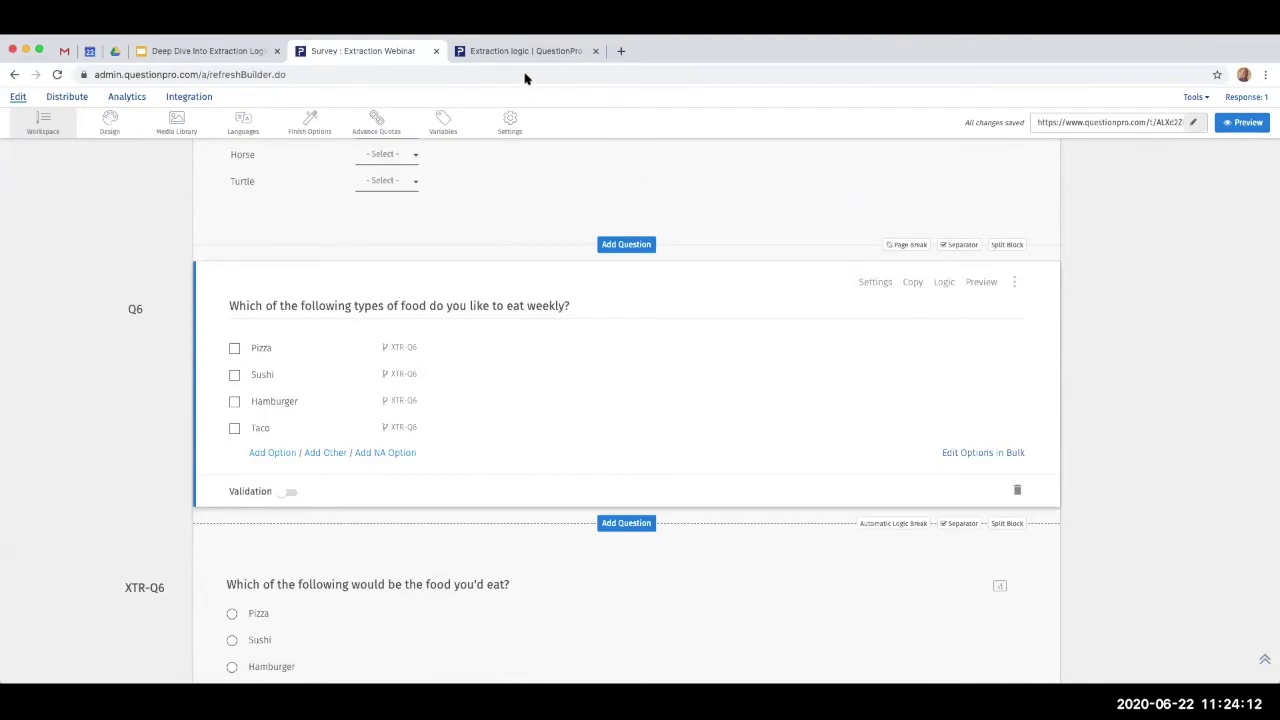
{"action": "left_click", "coordinate": [621, 50]}
{"action": "type", "text": "https://admin.questionpro.com/a/SurveyPreview?type=previewQuestion&sectionID=6"}
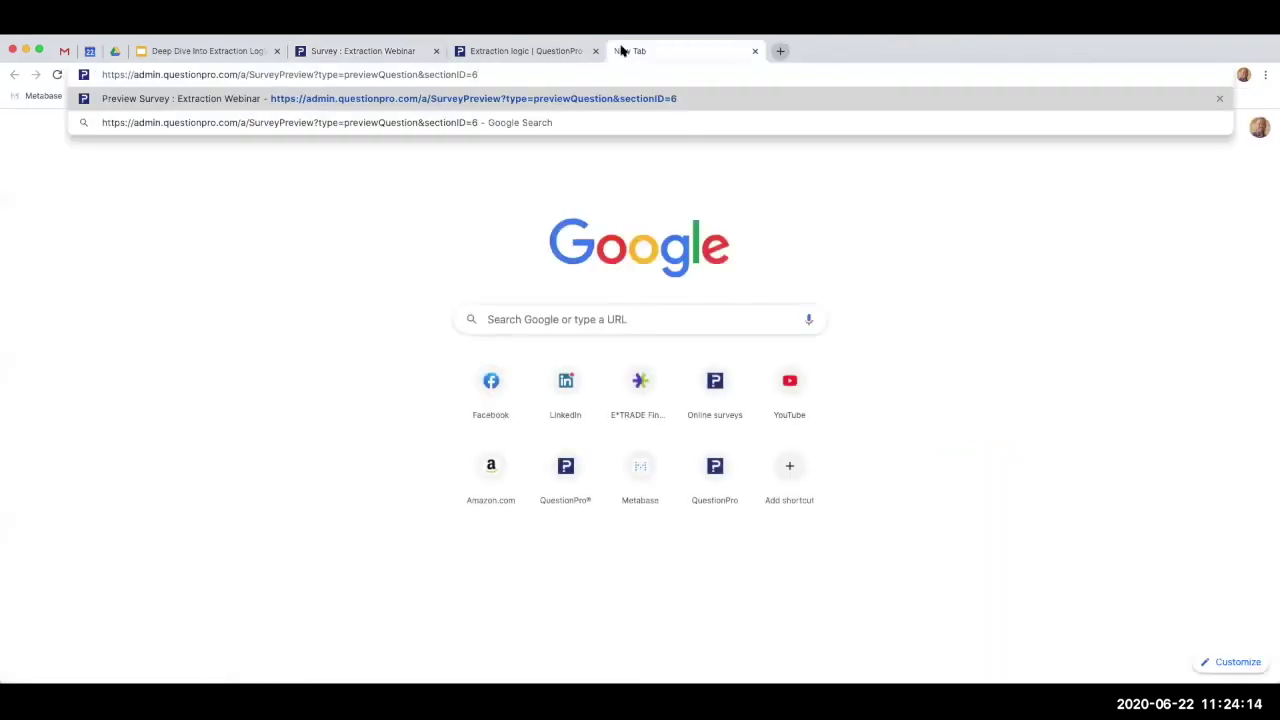
{"action": "key", "text": "Return"}
- Answer the previewed weekly food question with Pizza and Sushi, and continue to the extracted question
{"action": "left_click", "coordinate": [300, 282]}
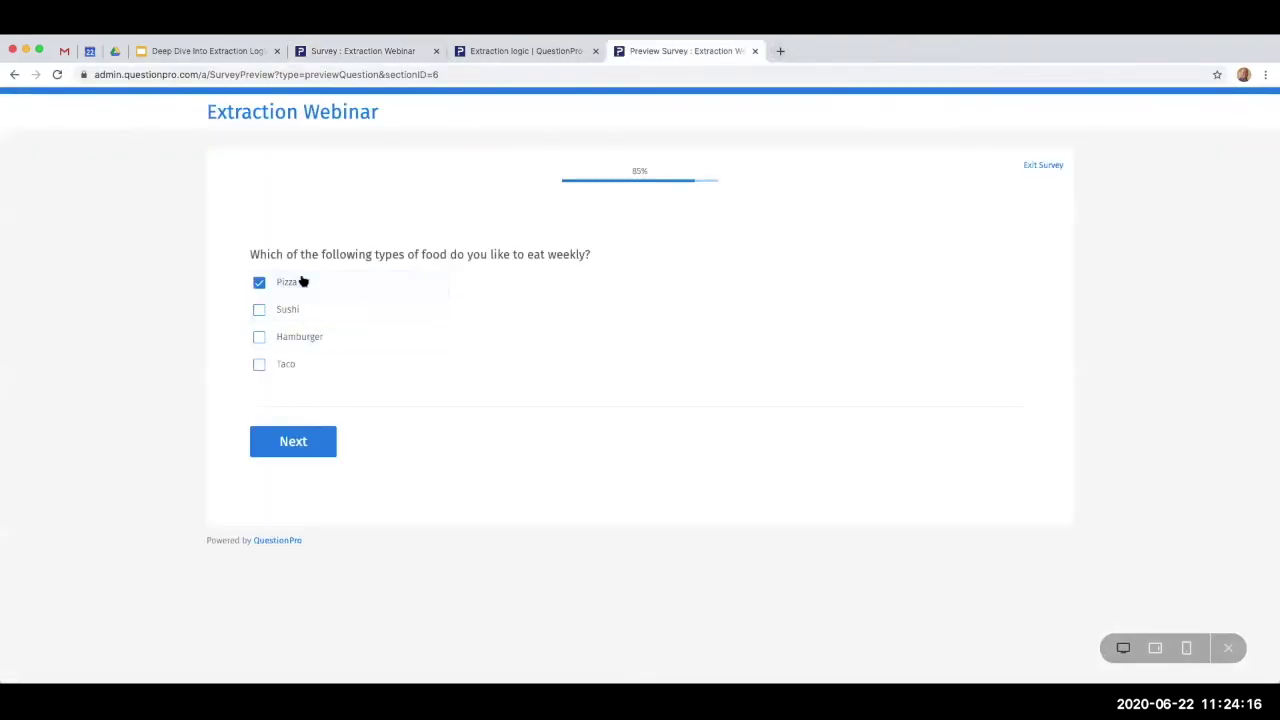
{"action": "left_click", "coordinate": [285, 310]}
{"action": "left_click", "coordinate": [314, 445]}
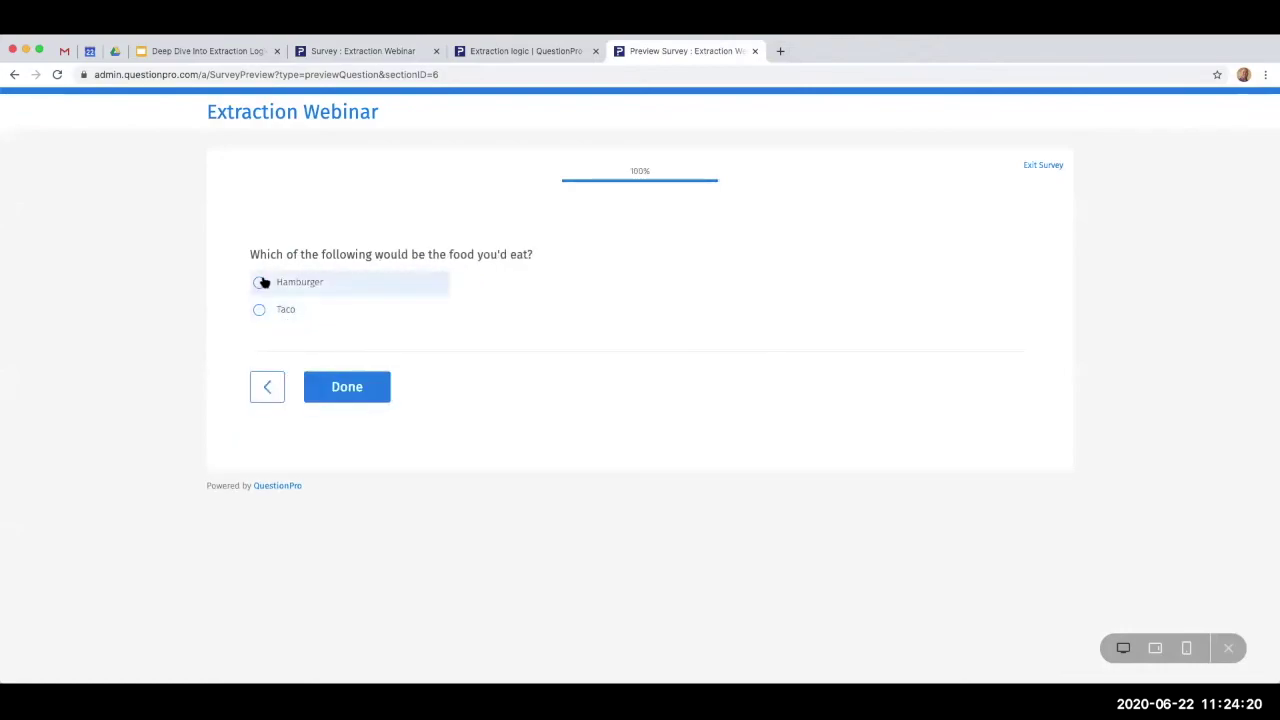
- Choose Hamburger in the extracted question, submit the preview survey and close its browser tab
{"action": "left_click", "coordinate": [327, 286]}
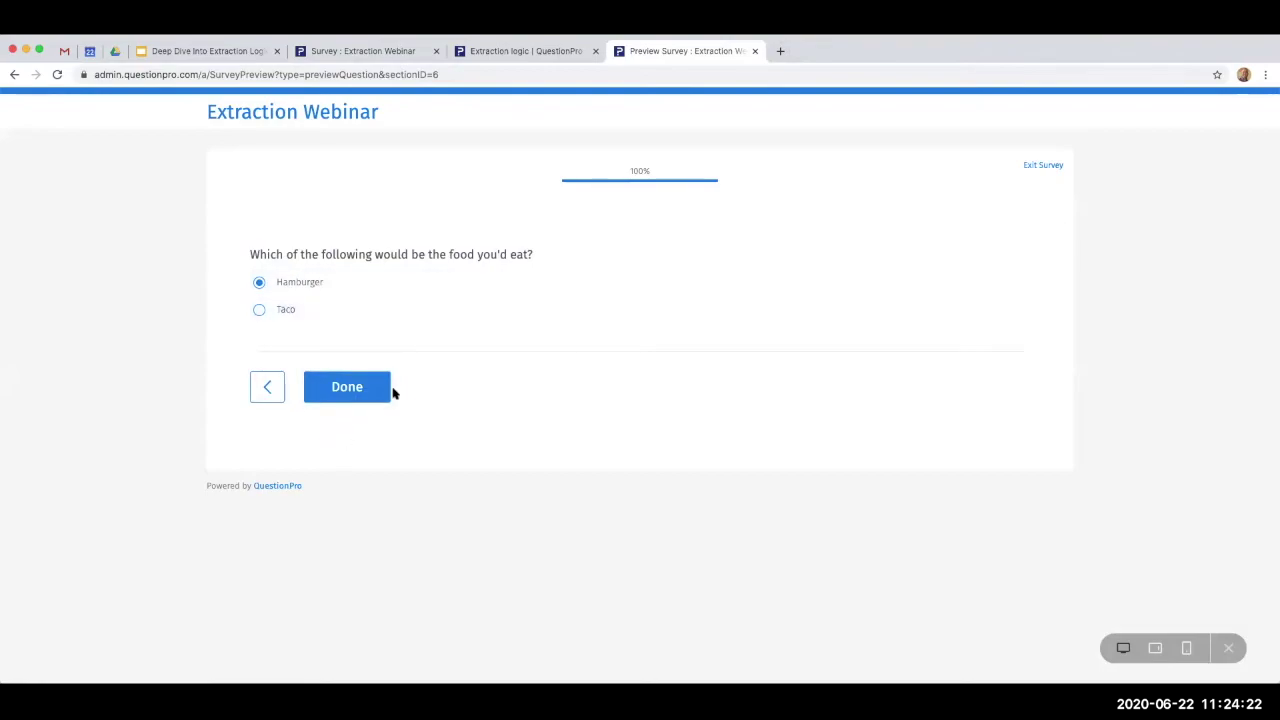
{"action": "left_click", "coordinate": [348, 396]}
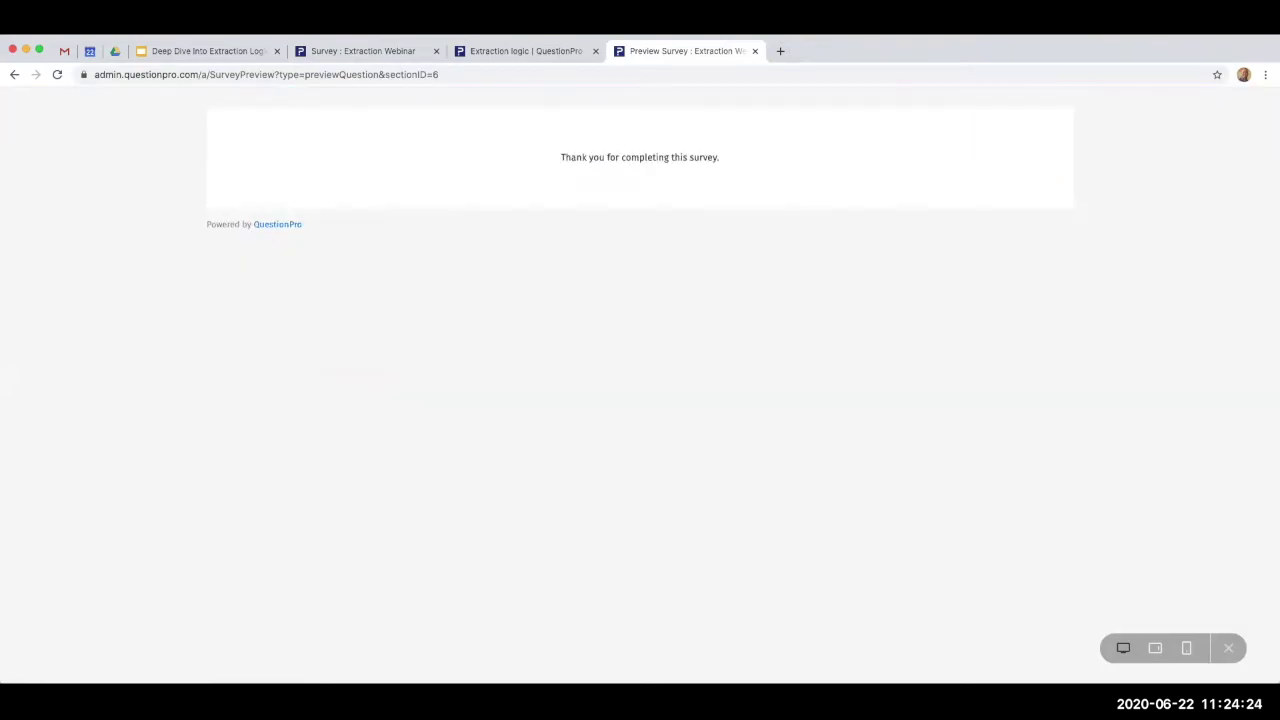
{"action": "left_click", "coordinate": [756, 51]}
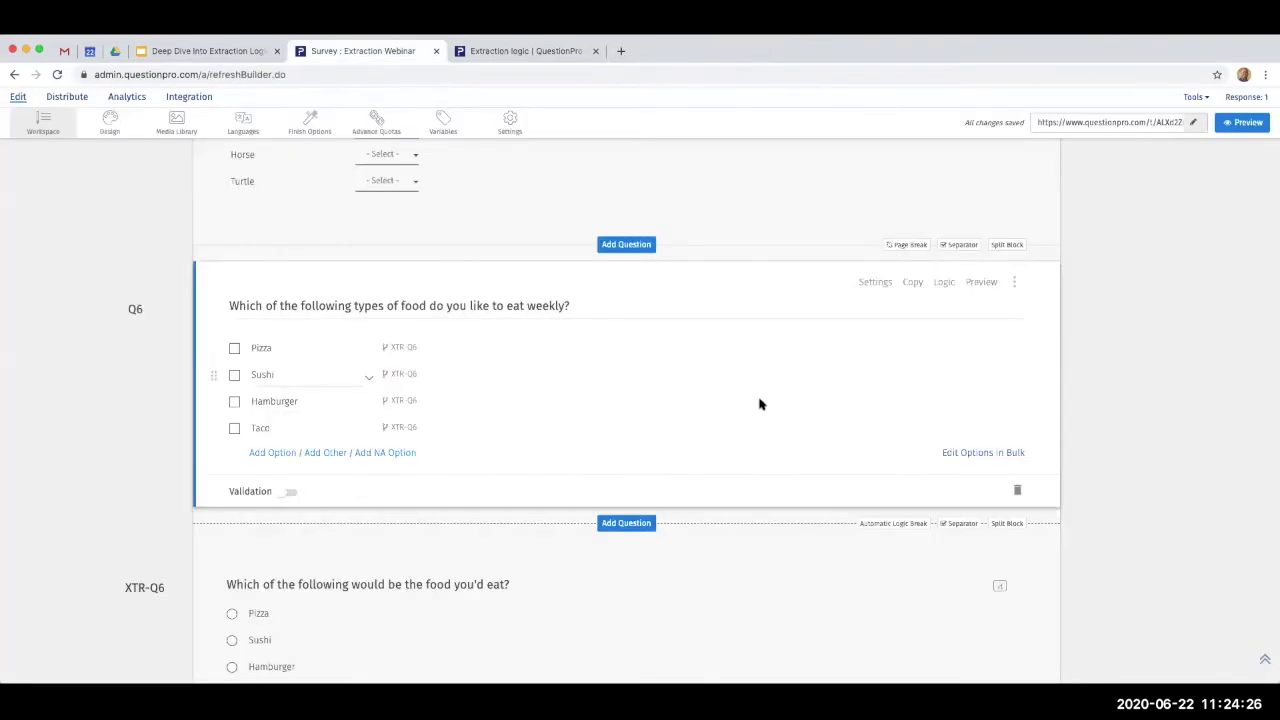
{"action": "scroll", "coordinate": [760, 403], "scroll_direction": "down", "scroll_amount": 5}
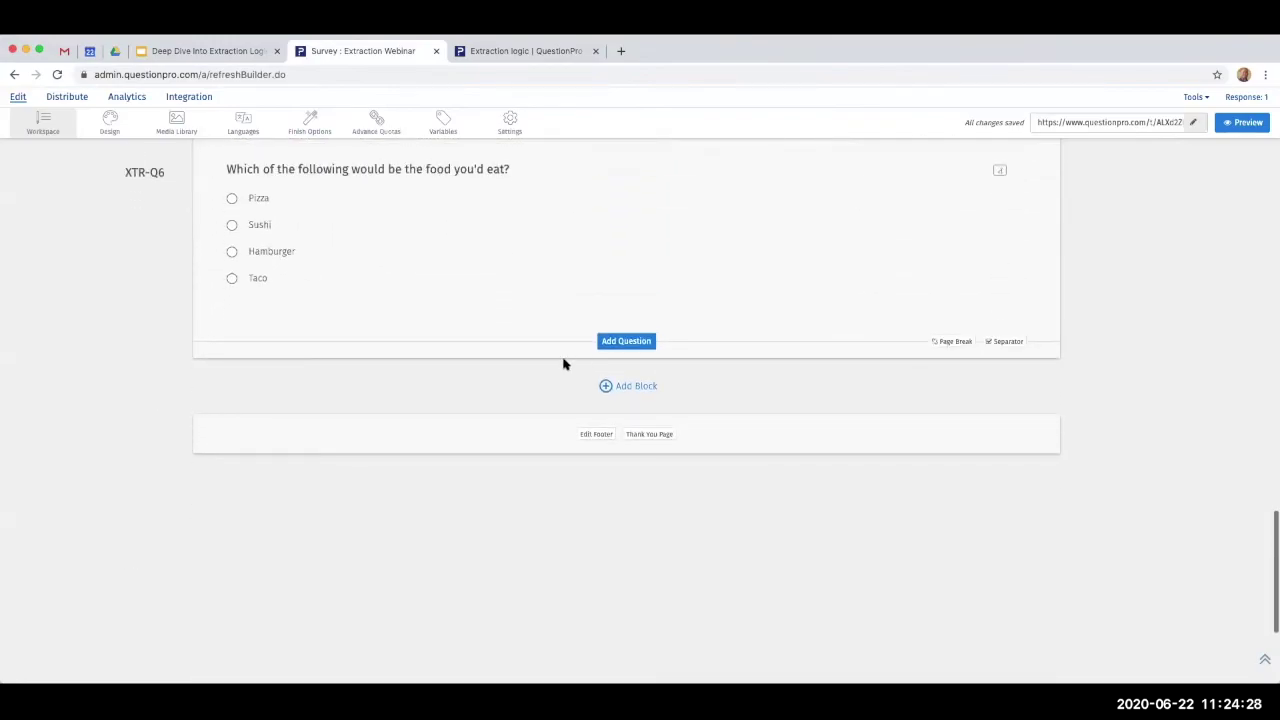
- Set the skip logic for Pizza in the extracted food question to Terminate Survey, and close the logic settings without saving
{"action": "scroll", "coordinate": [563, 364], "scroll_direction": "up", "scroll_amount": 3}
{"action": "scroll", "coordinate": [563, 364], "scroll_direction": "up", "scroll_amount": 4}
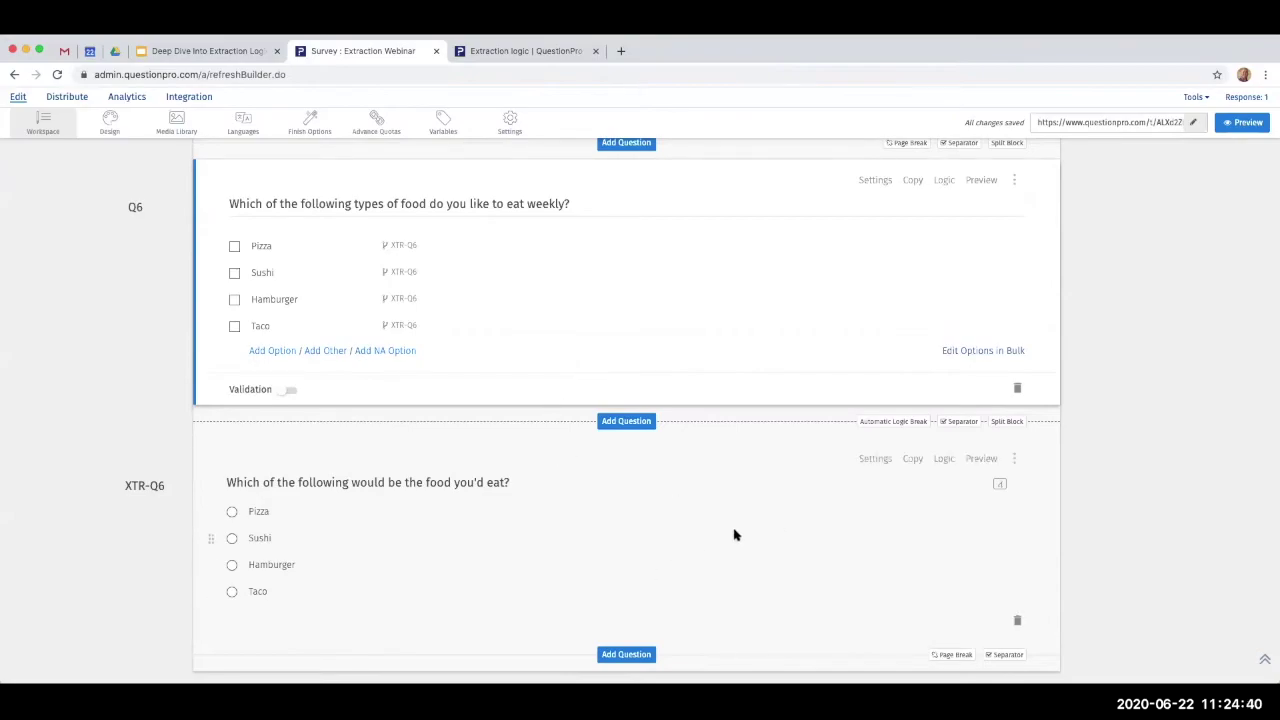
{"action": "left_click", "coordinate": [942, 459]}
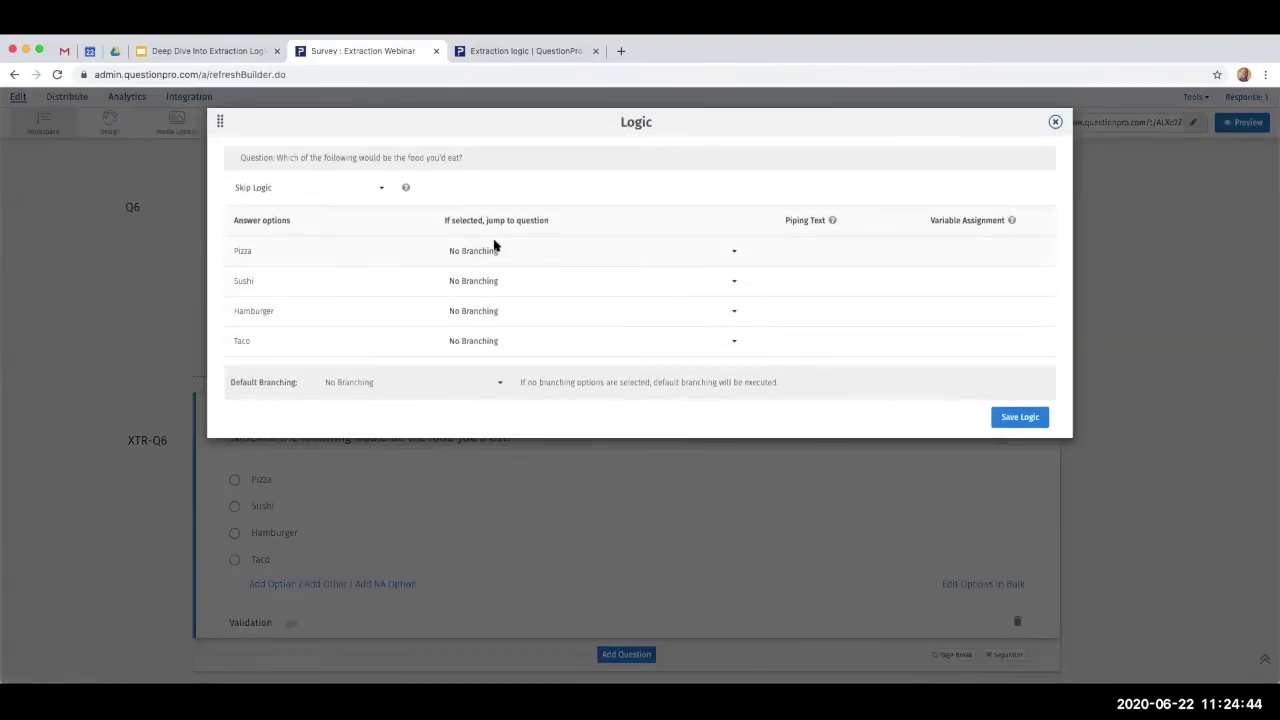
{"action": "left_click", "coordinate": [497, 249]}
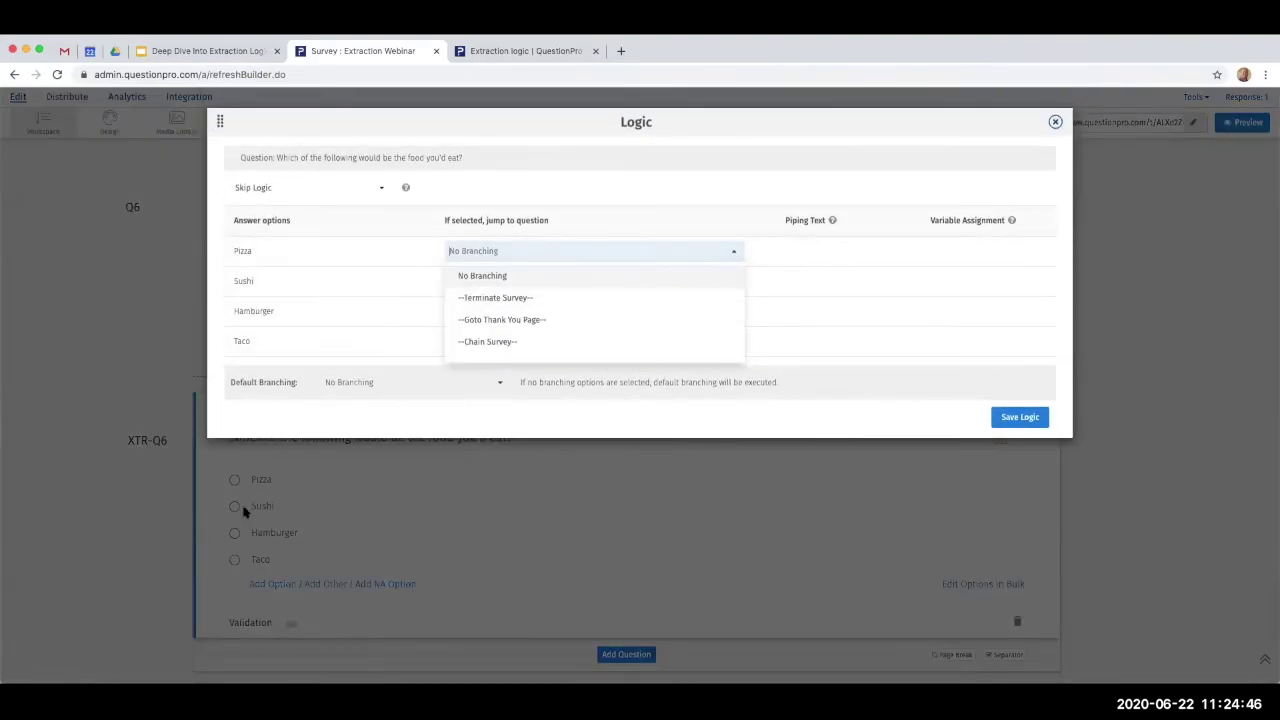
{"action": "left_click", "coordinate": [521, 297]}
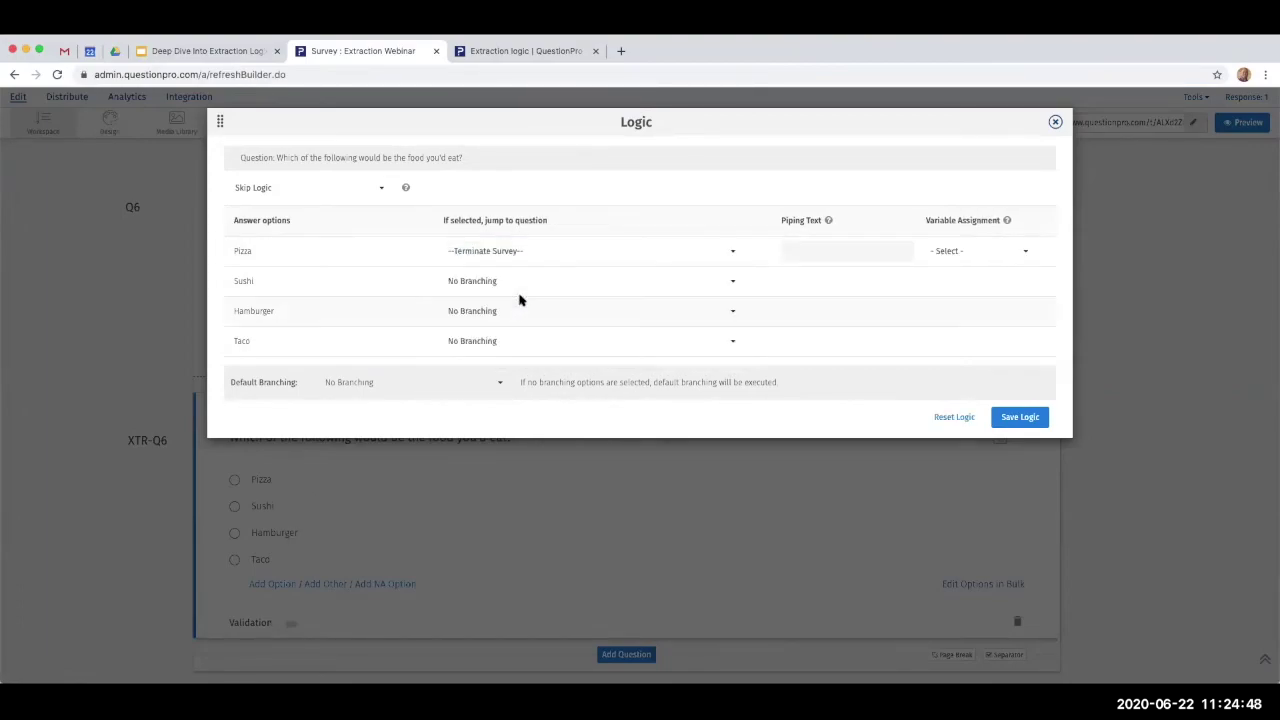
{"action": "left_click", "coordinate": [1055, 121]}
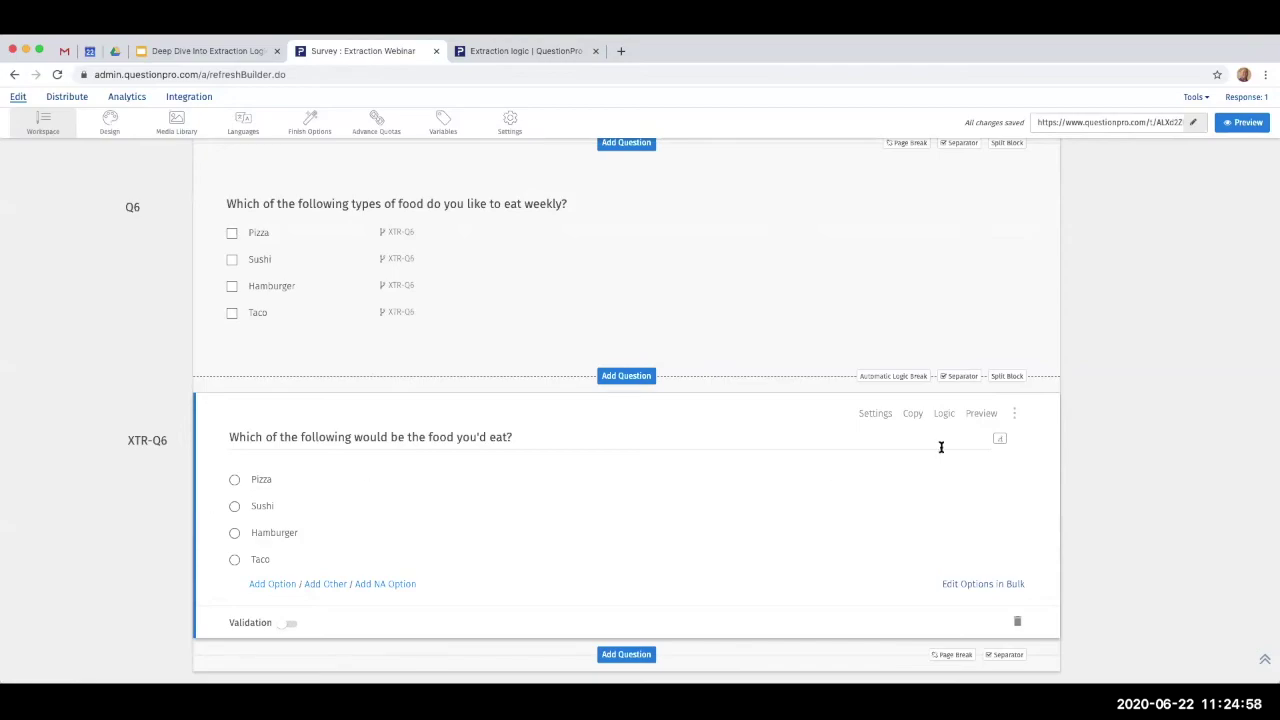
- Check the skip logic settings of the extracted food question and close them
{"action": "left_click", "coordinate": [943, 414]}
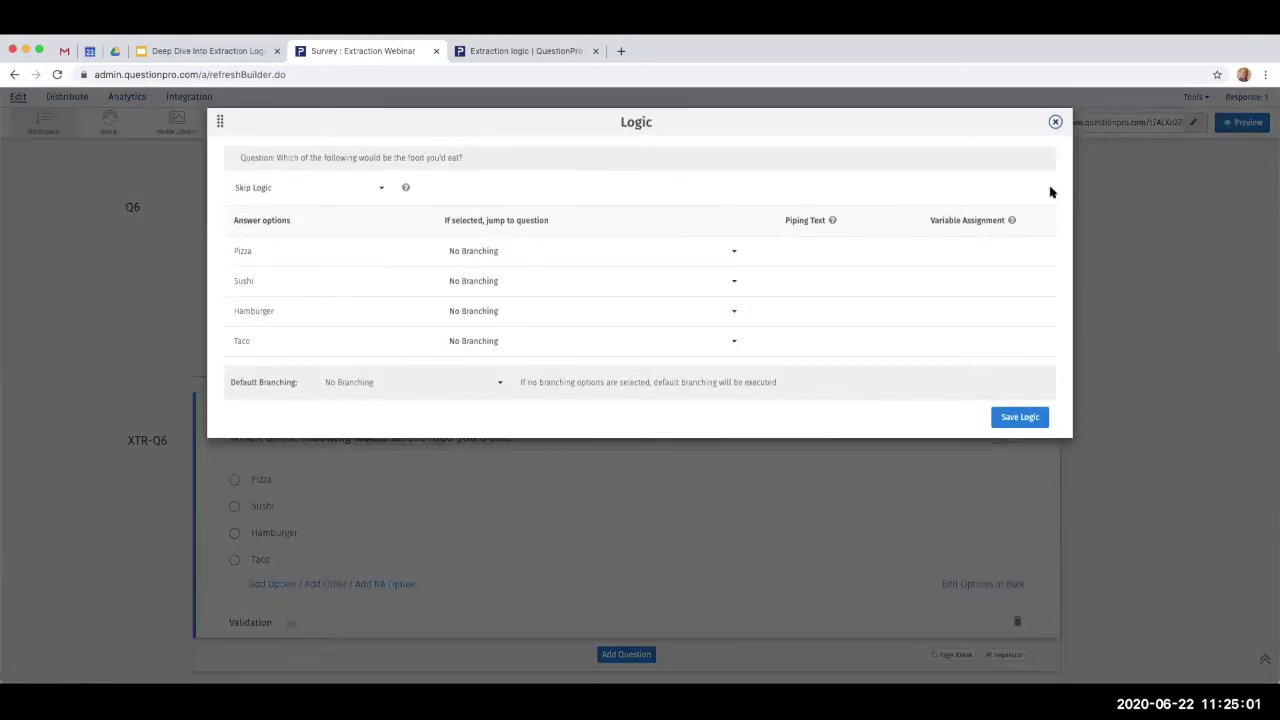
{"action": "left_click", "coordinate": [1055, 121]}
{"action": "scroll", "coordinate": [400, 441], "scroll_direction": "down", "scroll_amount": 1}
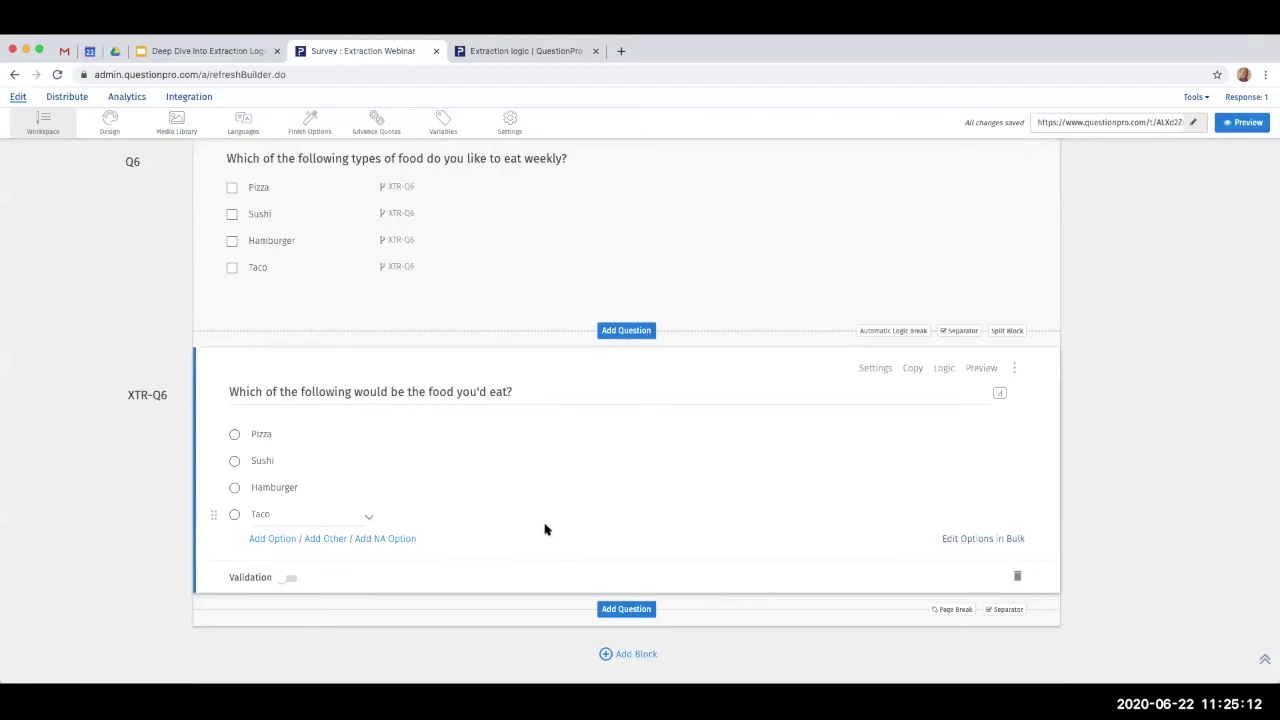
- Add a 0 to 10 likelihood-to-recommend question above the sports question at the start of Block 1
{"action": "scroll", "coordinate": [545, 529], "scroll_direction": "up", "scroll_amount": 1}
{"action": "scroll", "coordinate": [545, 529], "scroll_direction": "up", "scroll_amount": 20}
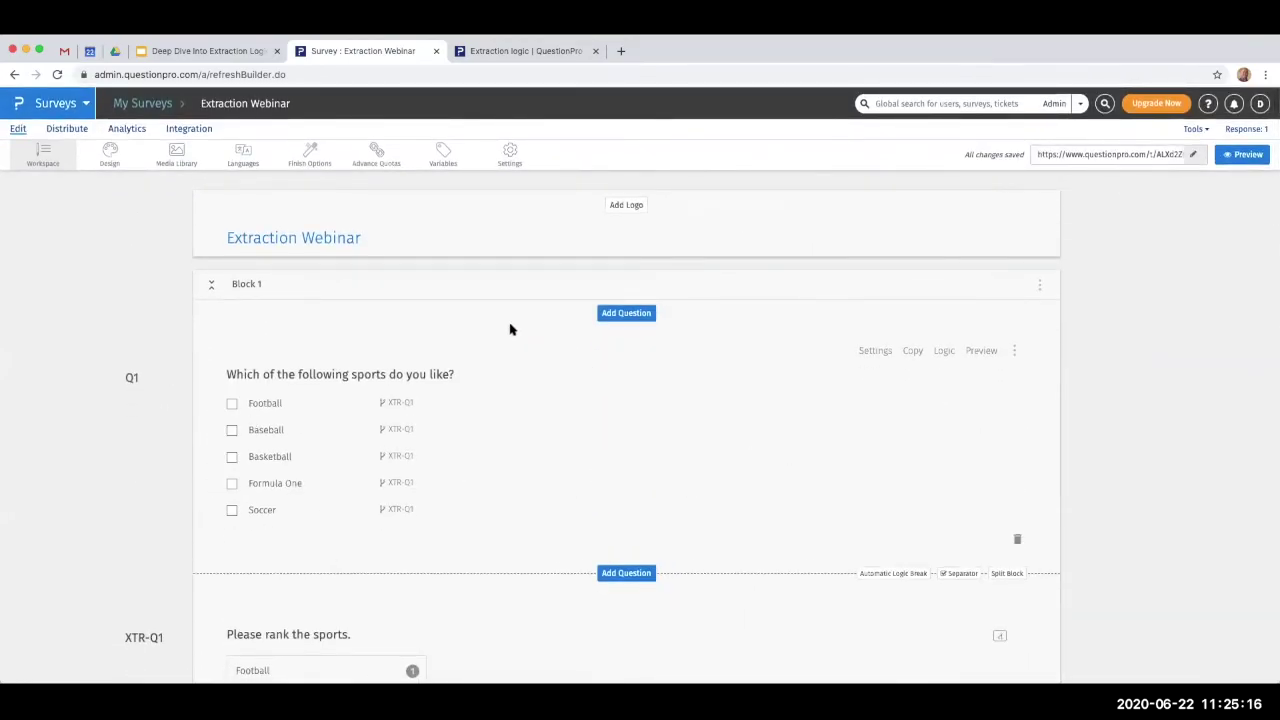
{"action": "left_click", "coordinate": [628, 315]}
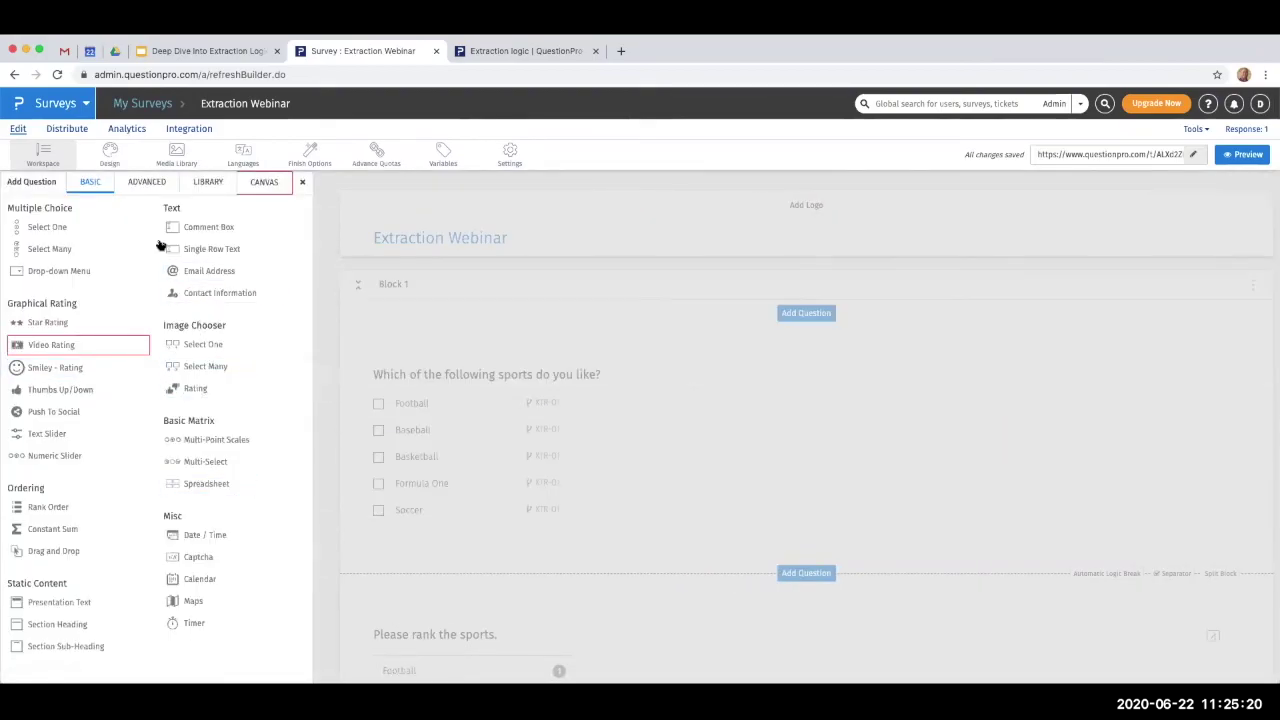
{"action": "left_click", "coordinate": [136, 187]}
{"action": "left_click", "coordinate": [60, 228]}
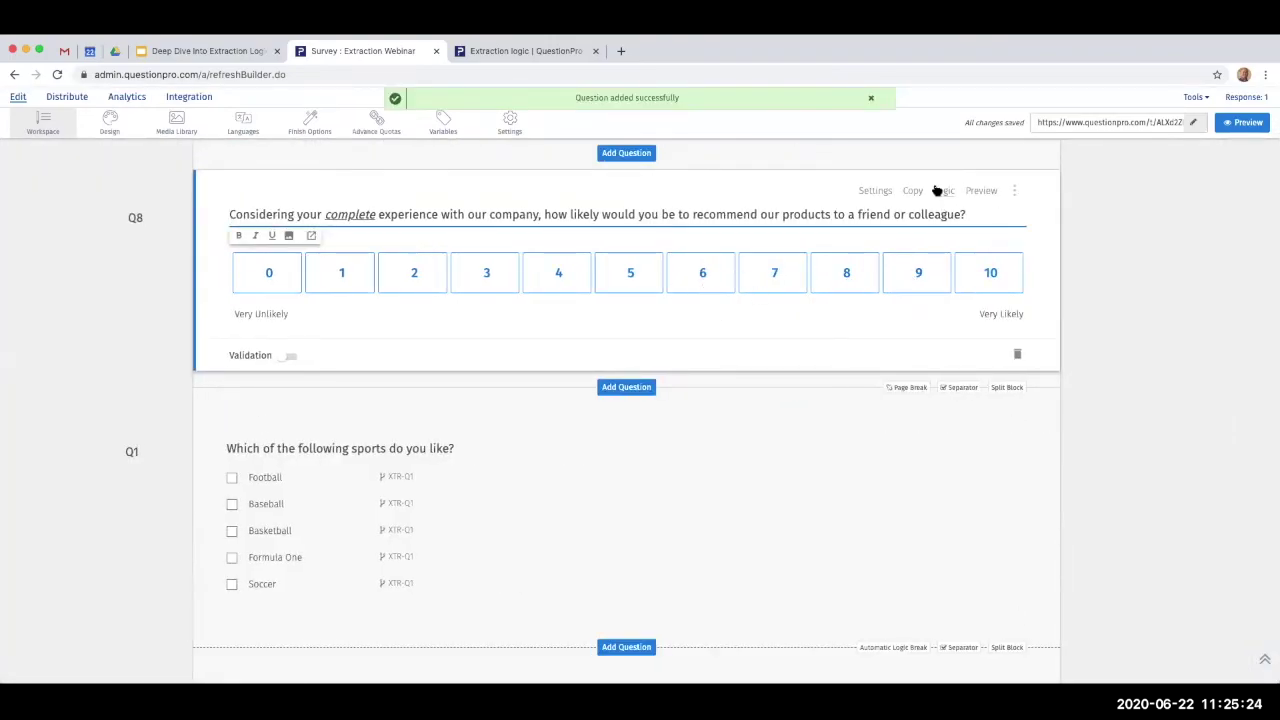
- Examine which logic types are offered for the new recommendation question, and close the logic settings
{"action": "left_click", "coordinate": [943, 190]}
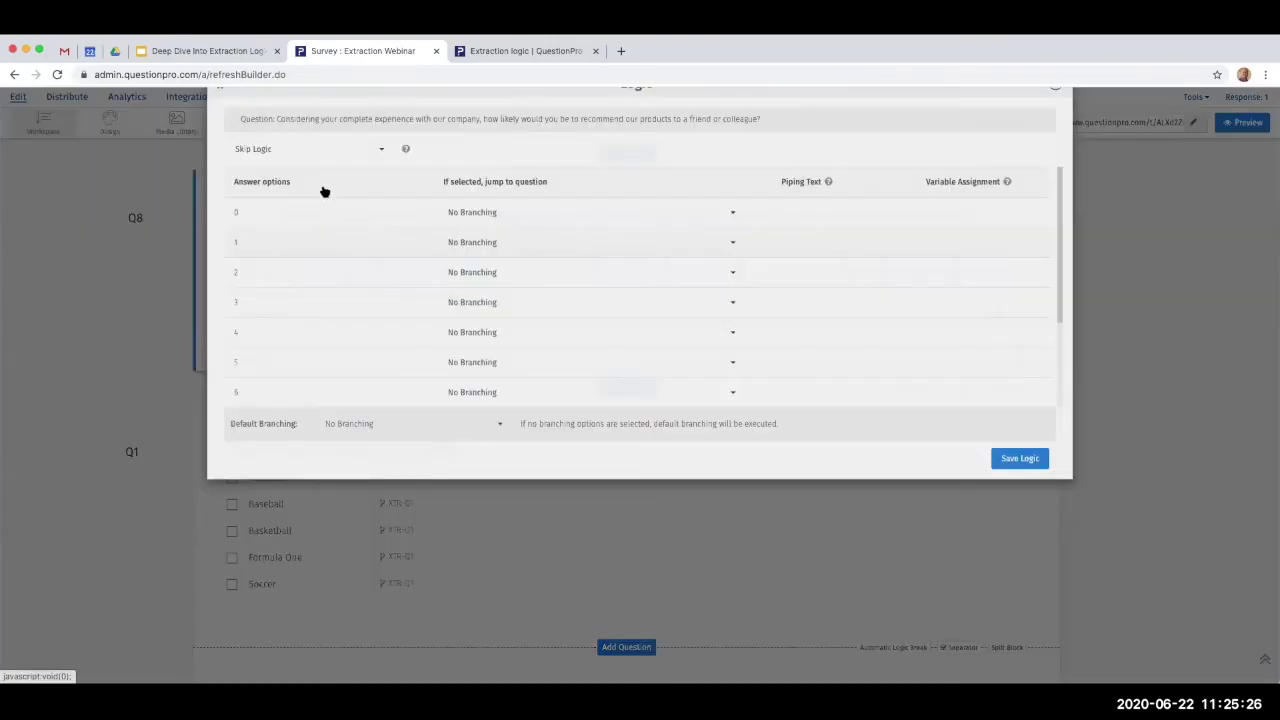
{"action": "left_click", "coordinate": [306, 187]}
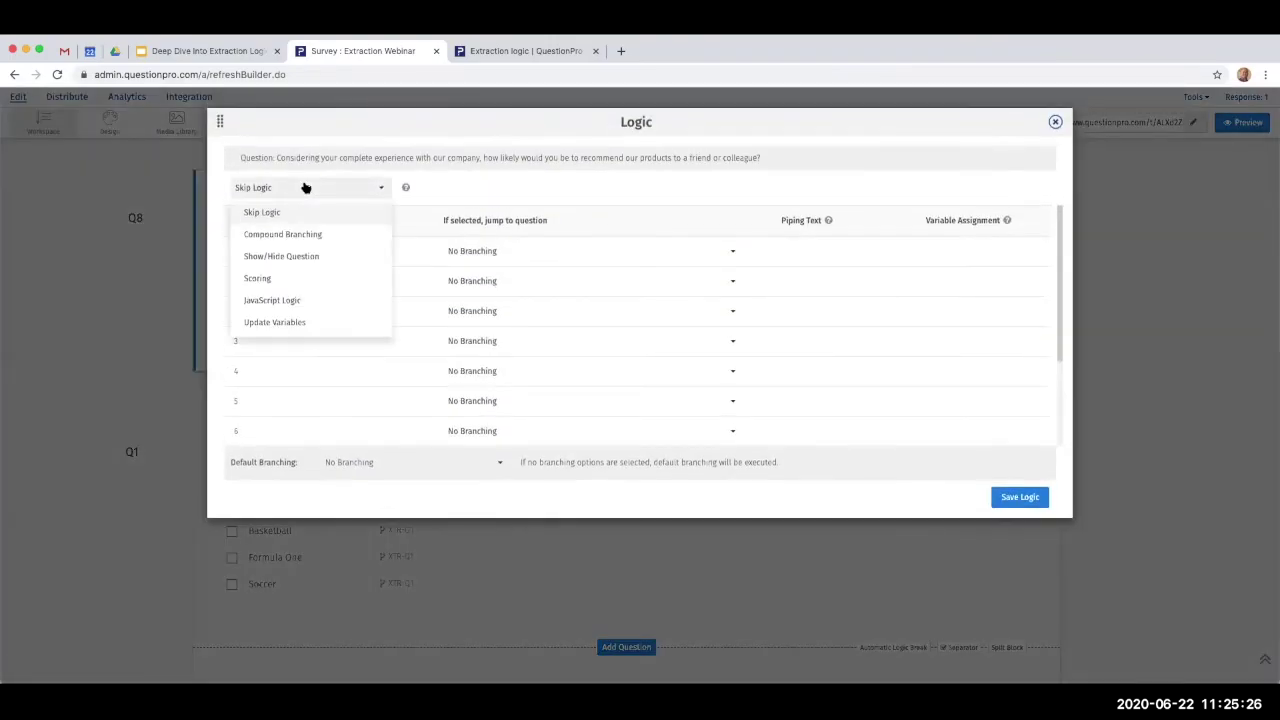
{"action": "left_click", "coordinate": [1055, 121]}
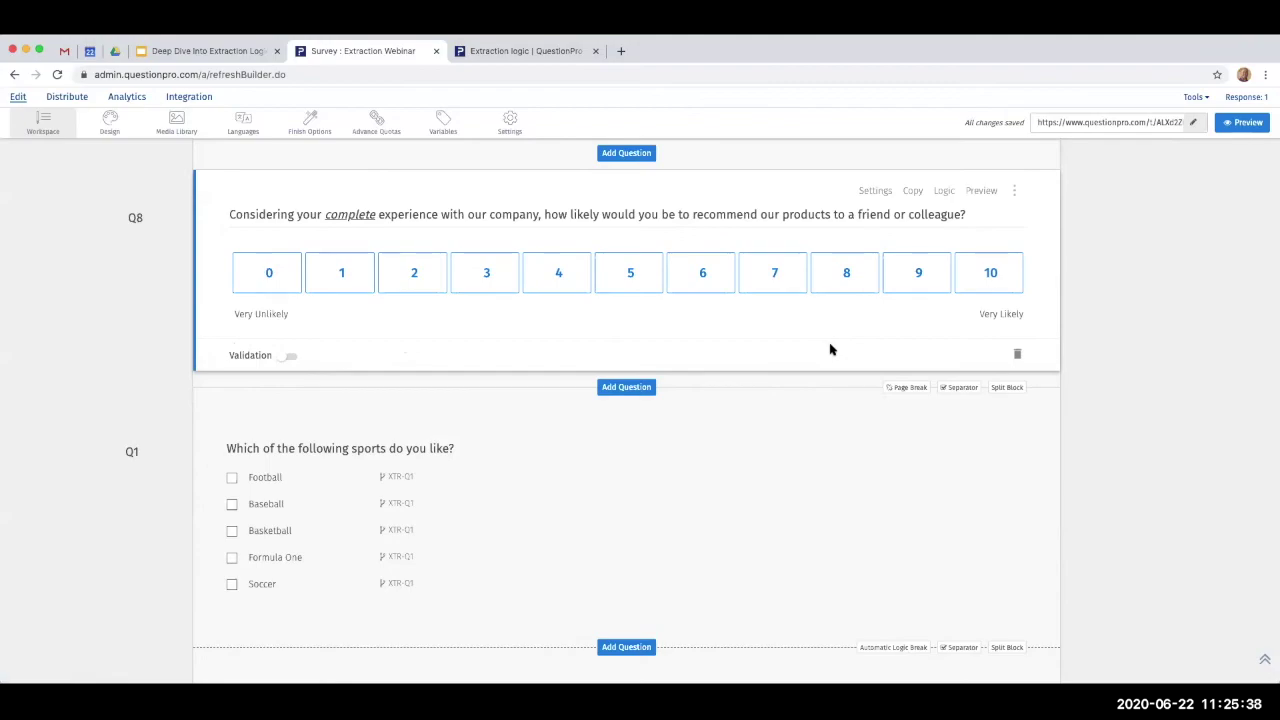
- Delete the recommendation question at the start of Block 1
{"action": "scroll", "coordinate": [783, 477], "scroll_direction": "up", "scroll_amount": 3}
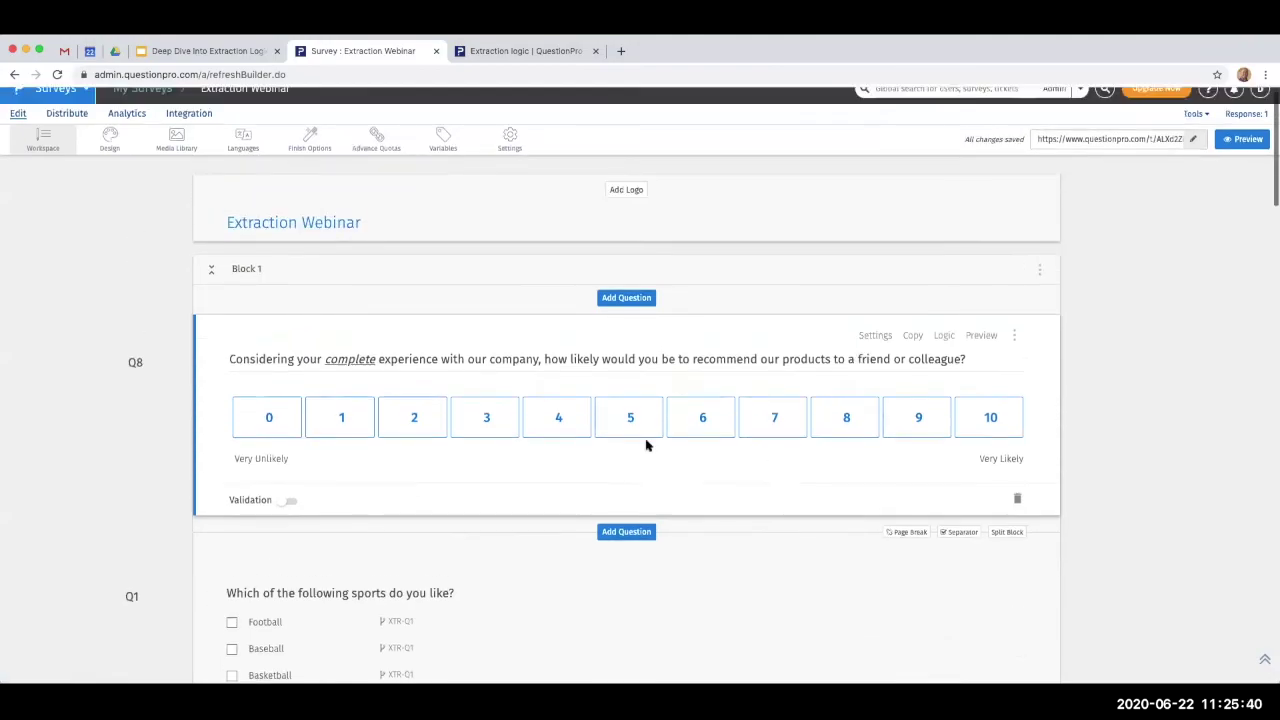
{"action": "scroll", "coordinate": [740, 480], "scroll_direction": "down", "scroll_amount": 2}
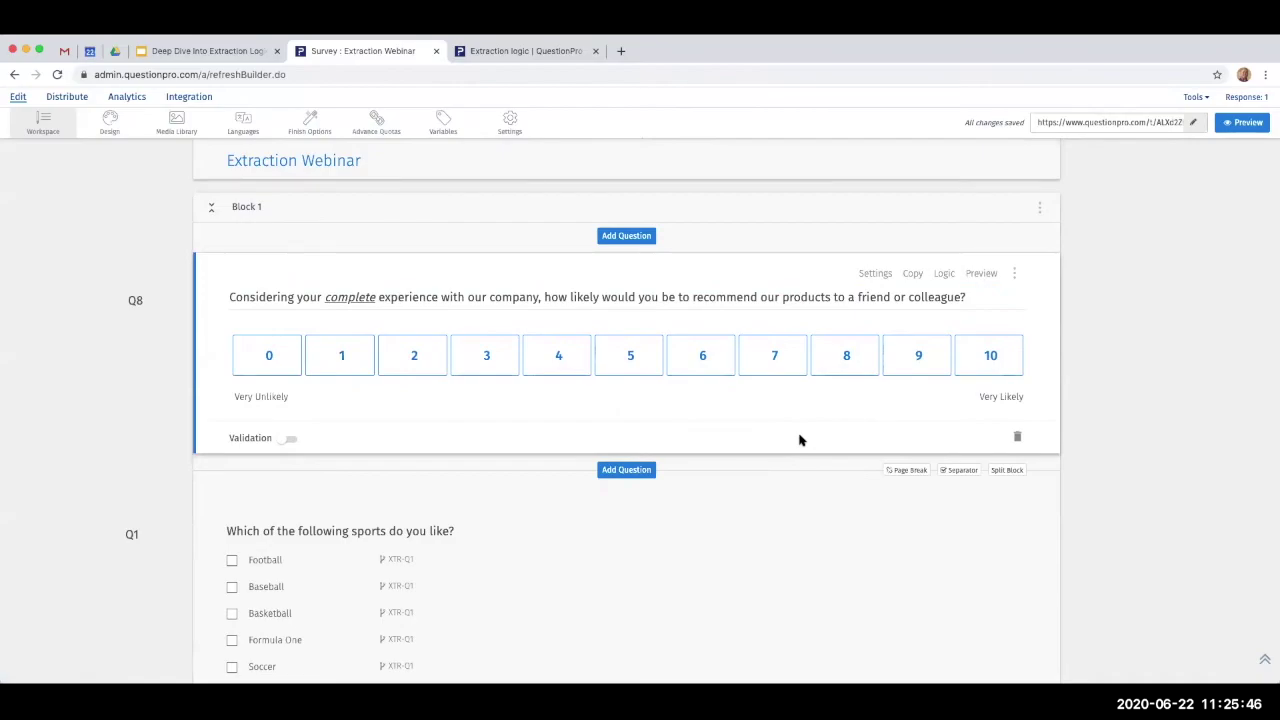
{"action": "scroll", "coordinate": [800, 440], "scroll_direction": "up", "scroll_amount": 2}
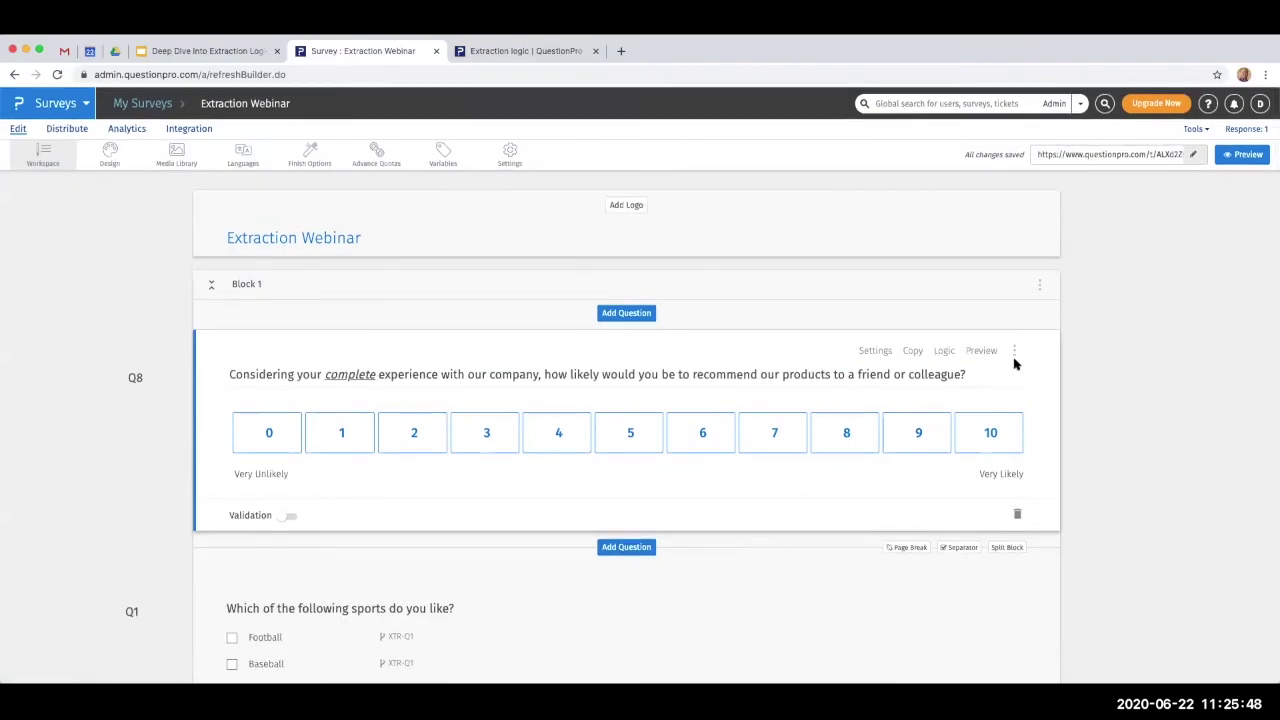
{"action": "left_click", "coordinate": [1015, 514]}
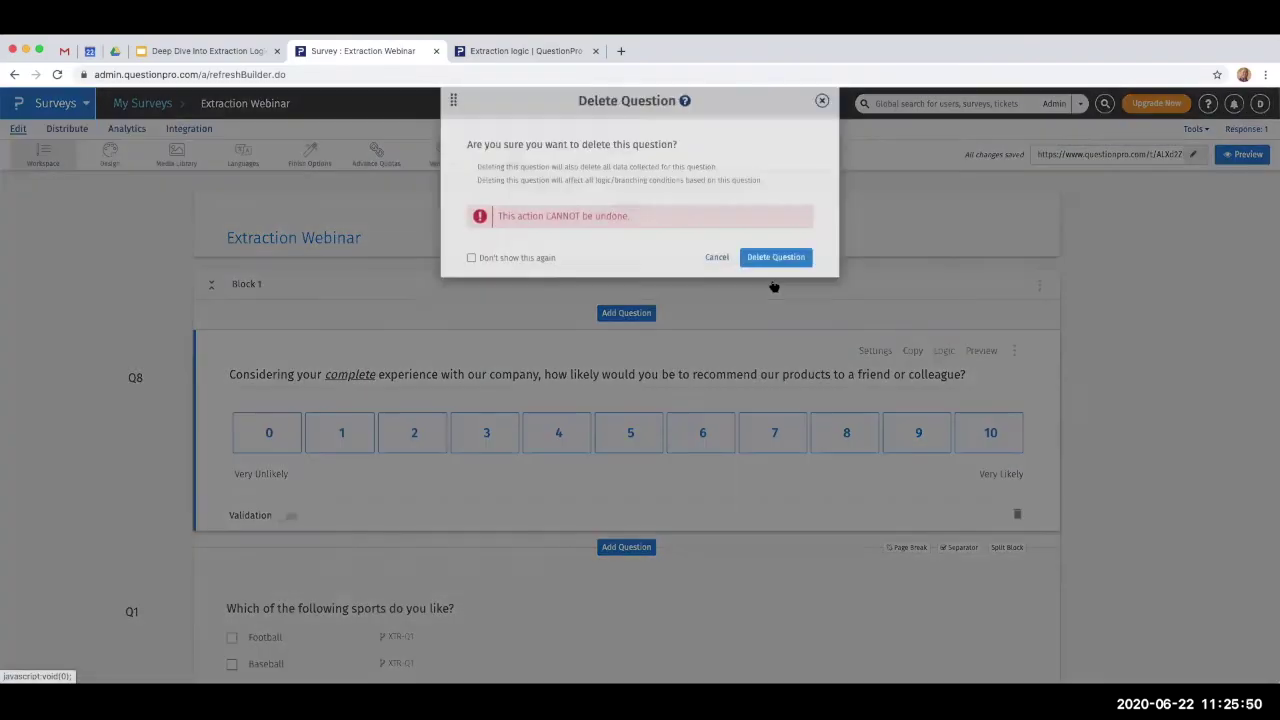
{"action": "left_click", "coordinate": [774, 257]}
- Review the pets questions, and inspect how the sports question's skip logic links its options to the sports ranking question
{"action": "scroll", "coordinate": [754, 497], "scroll_direction": "down", "scroll_amount": 10}
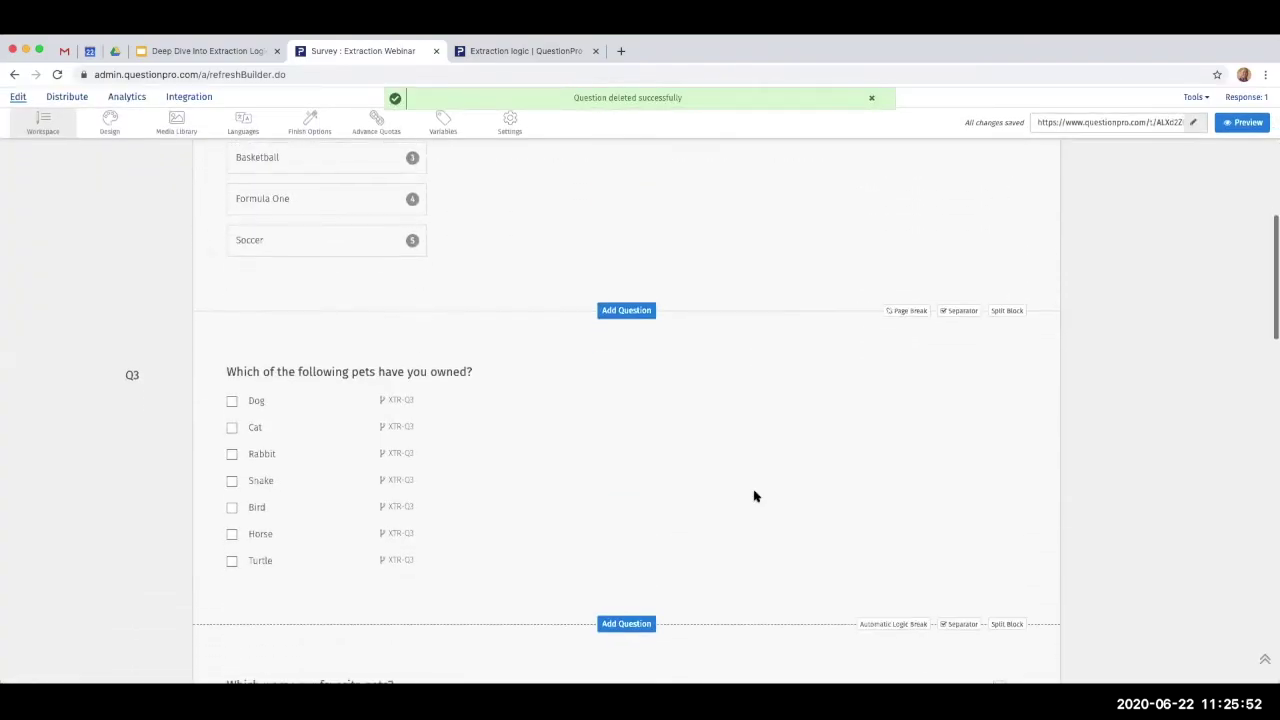
{"action": "scroll", "coordinate": [754, 497], "scroll_direction": "down", "scroll_amount": 1}
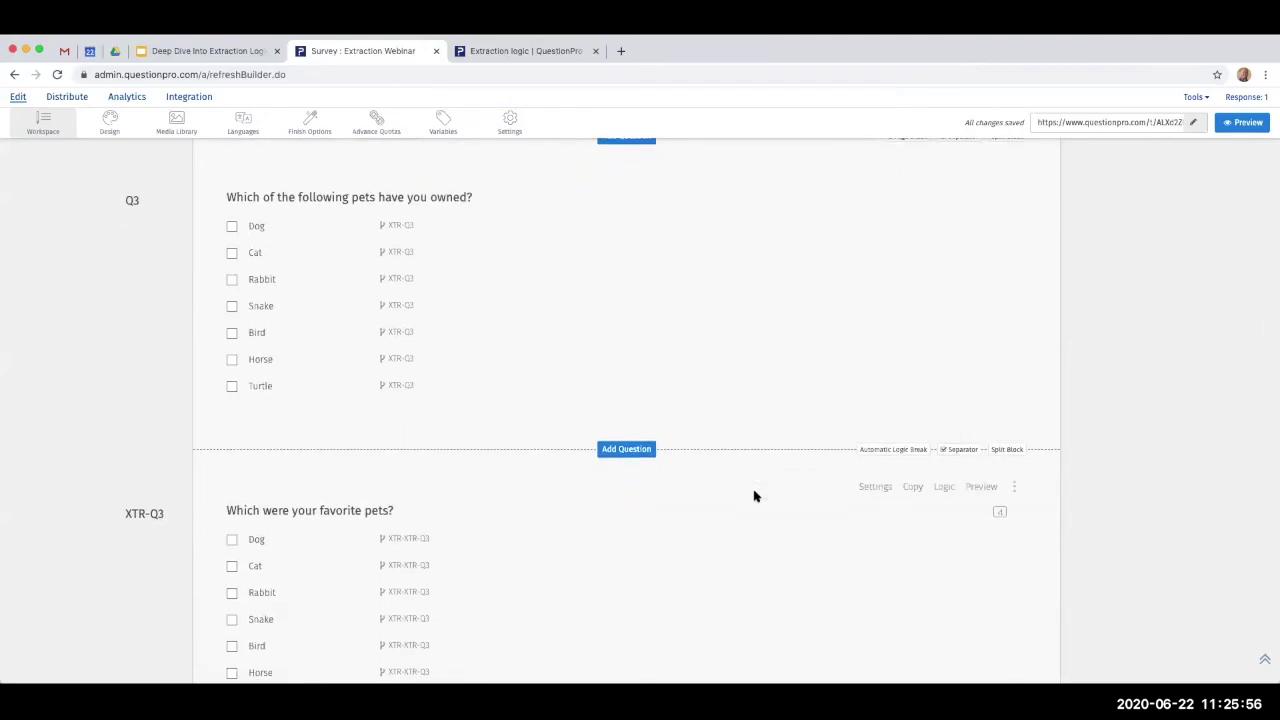
{"action": "scroll", "coordinate": [754, 497], "scroll_direction": "up", "scroll_amount": 11}
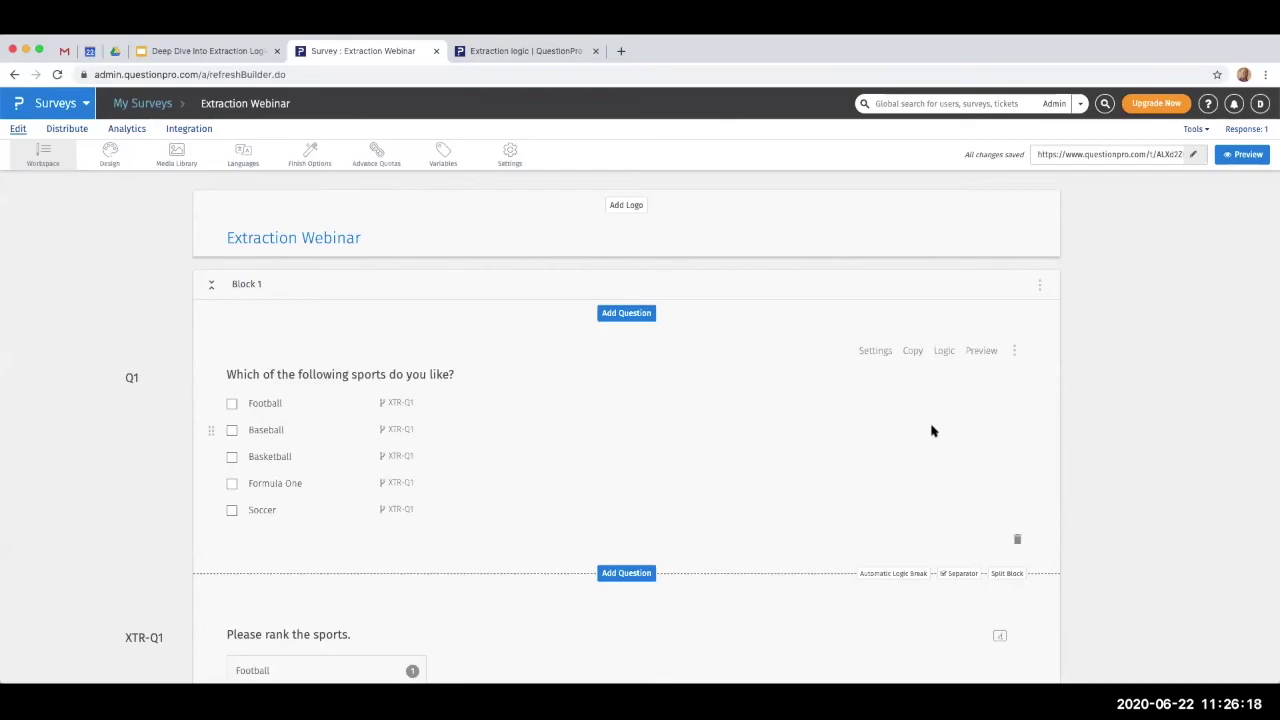
{"action": "left_click", "coordinate": [944, 351]}
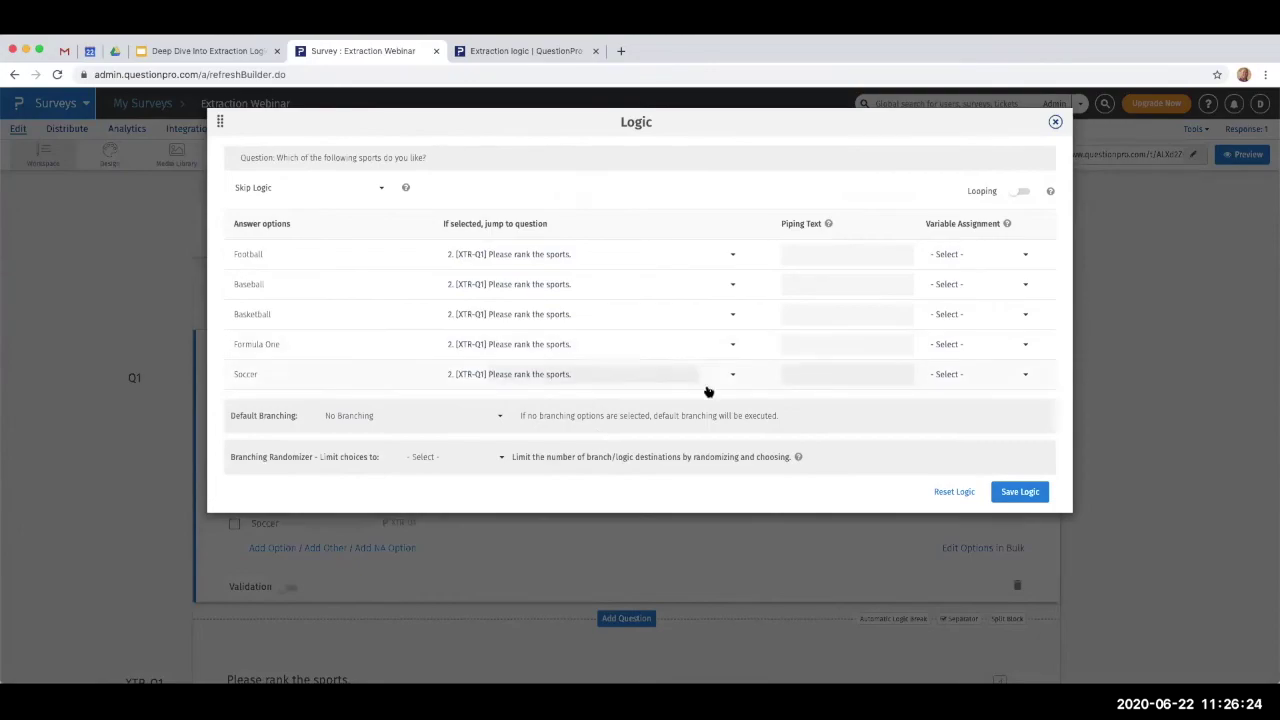
{"action": "left_click", "coordinate": [1055, 121]}
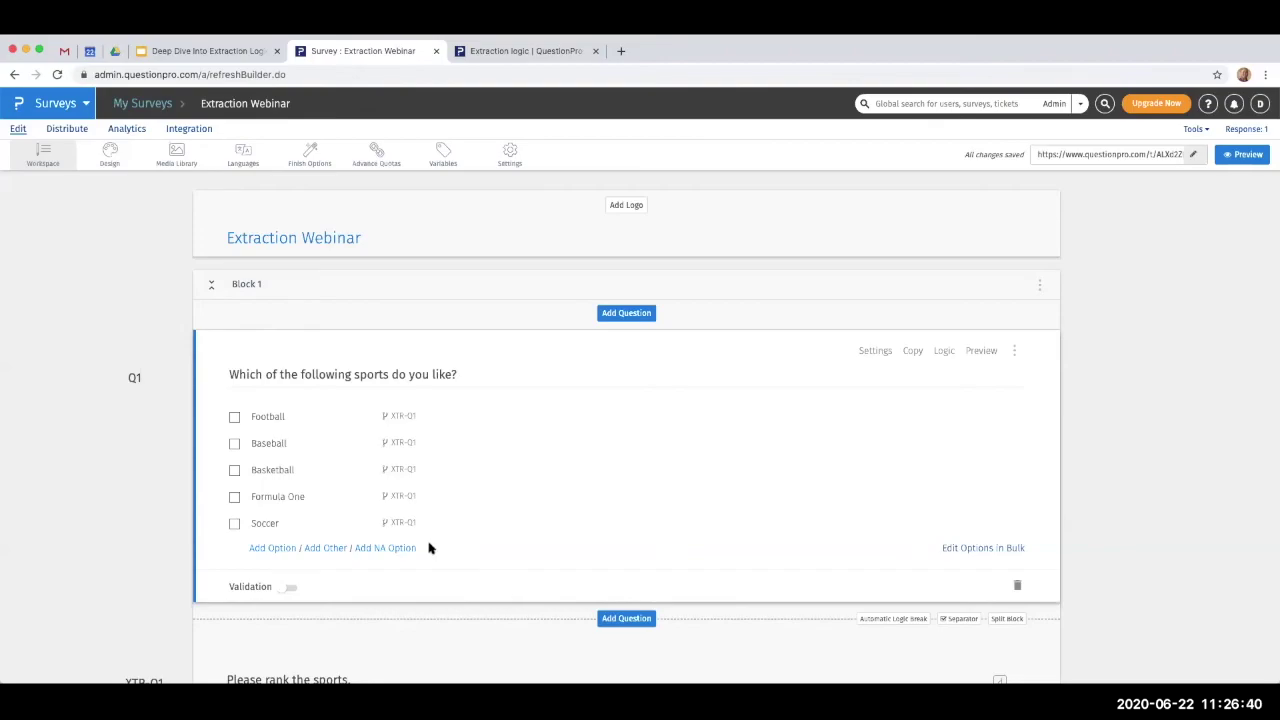
{"action": "scroll", "coordinate": [117, 540], "scroll_direction": "down", "scroll_amount": 3}
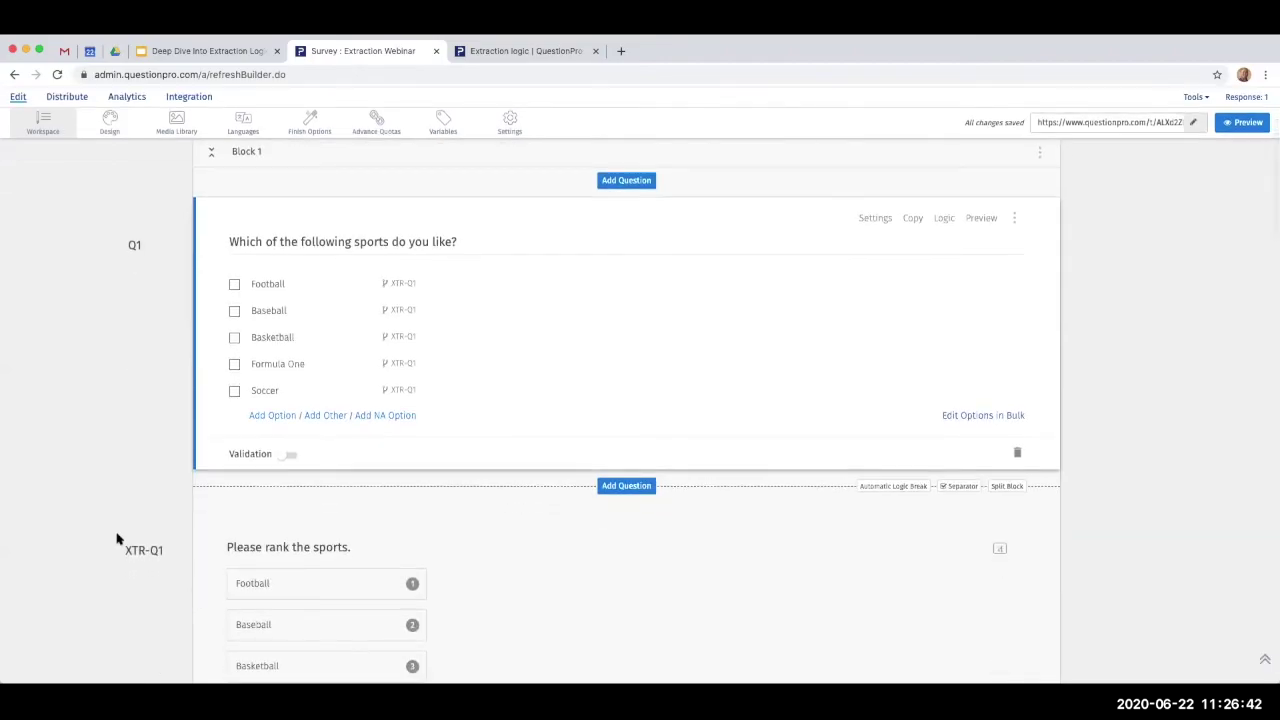
{"action": "scroll", "coordinate": [117, 540], "scroll_direction": "down", "scroll_amount": 1}
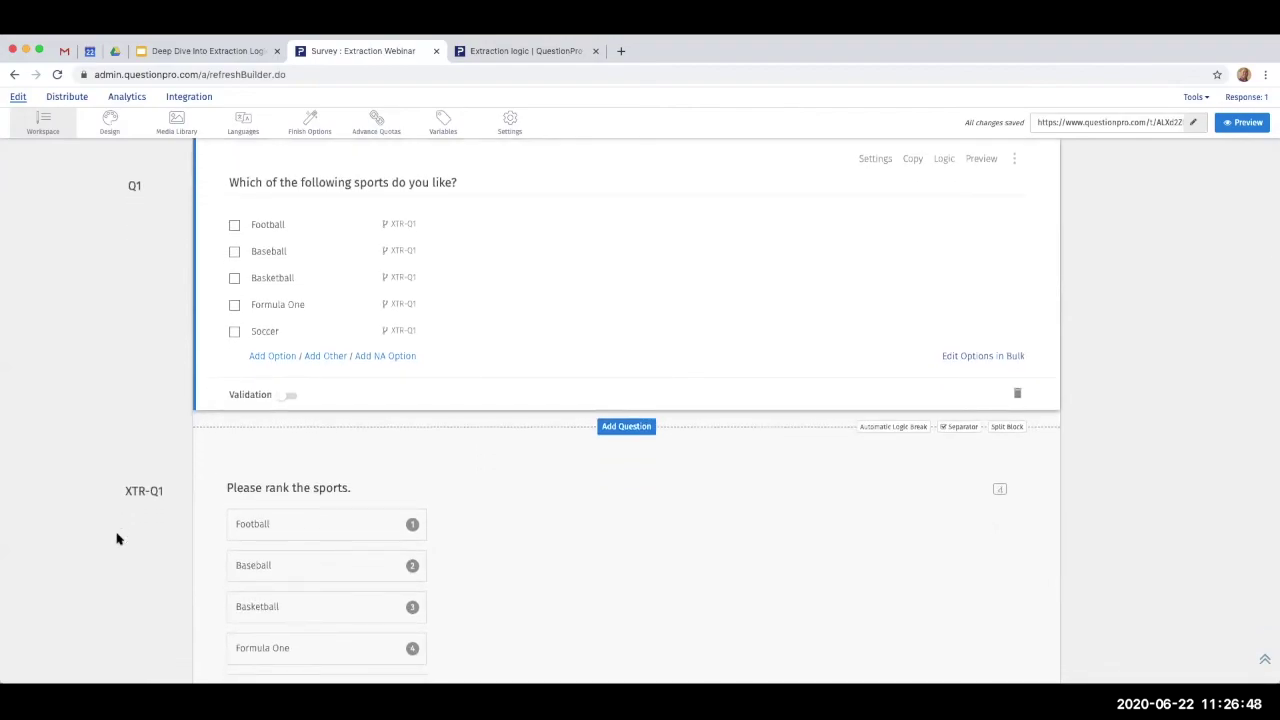
{"action": "scroll", "coordinate": [117, 540], "scroll_direction": "up", "scroll_amount": 4}
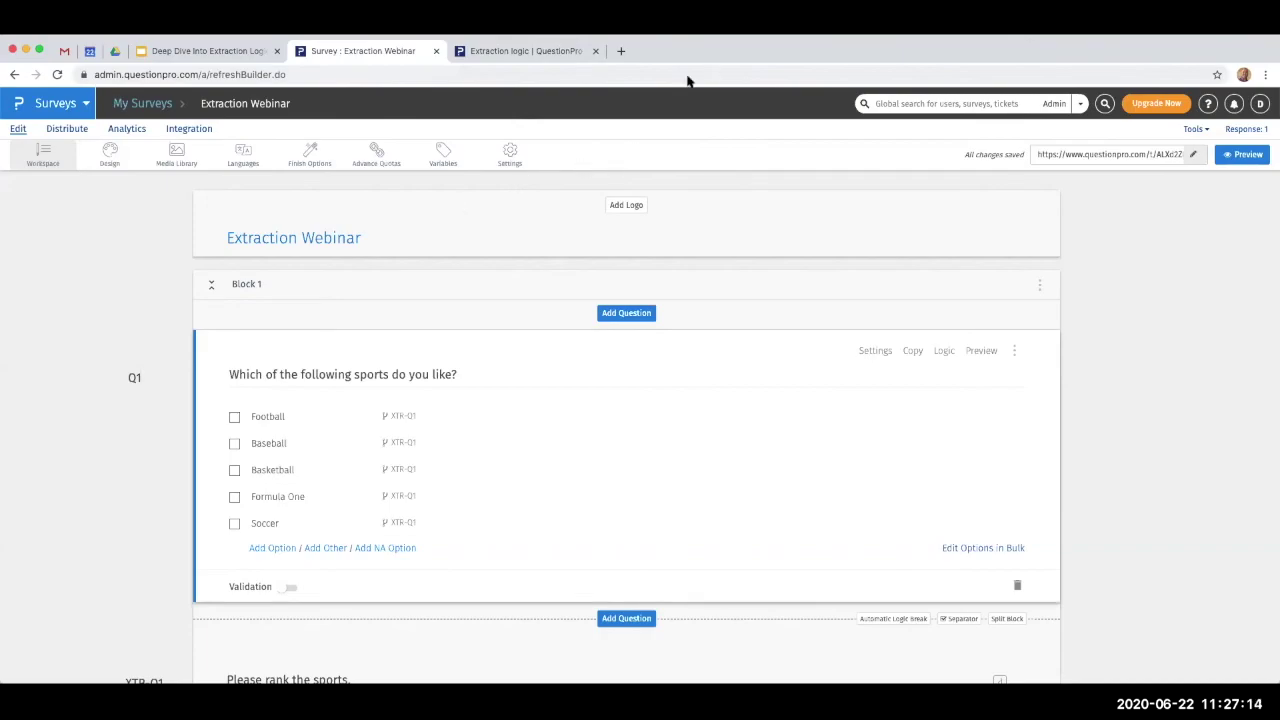
- Switch to the Deep Dive Into Extraction Logic Webinar deck in Google Slides and present it from the Thanks! slide
{"action": "left_click", "coordinate": [240, 52]}
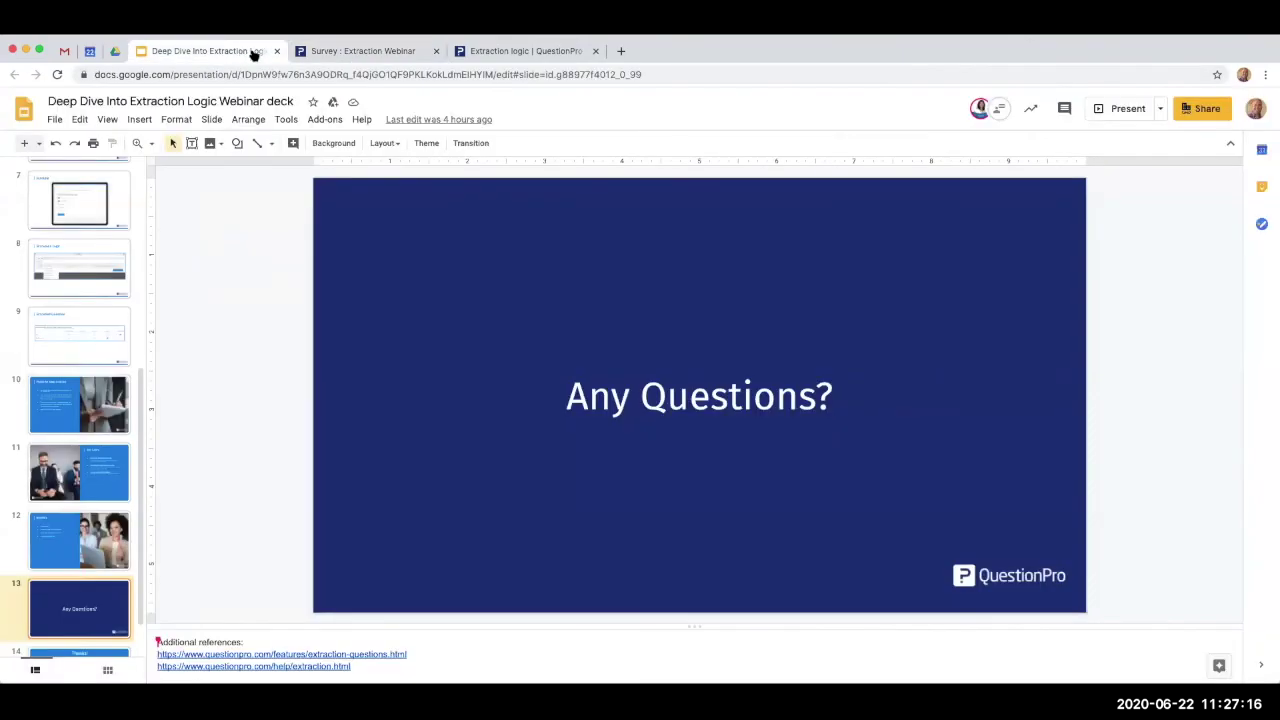
{"action": "scroll", "coordinate": [67, 617], "scroll_direction": "down", "scroll_amount": 1}
{"action": "left_click", "coordinate": [86, 634]}
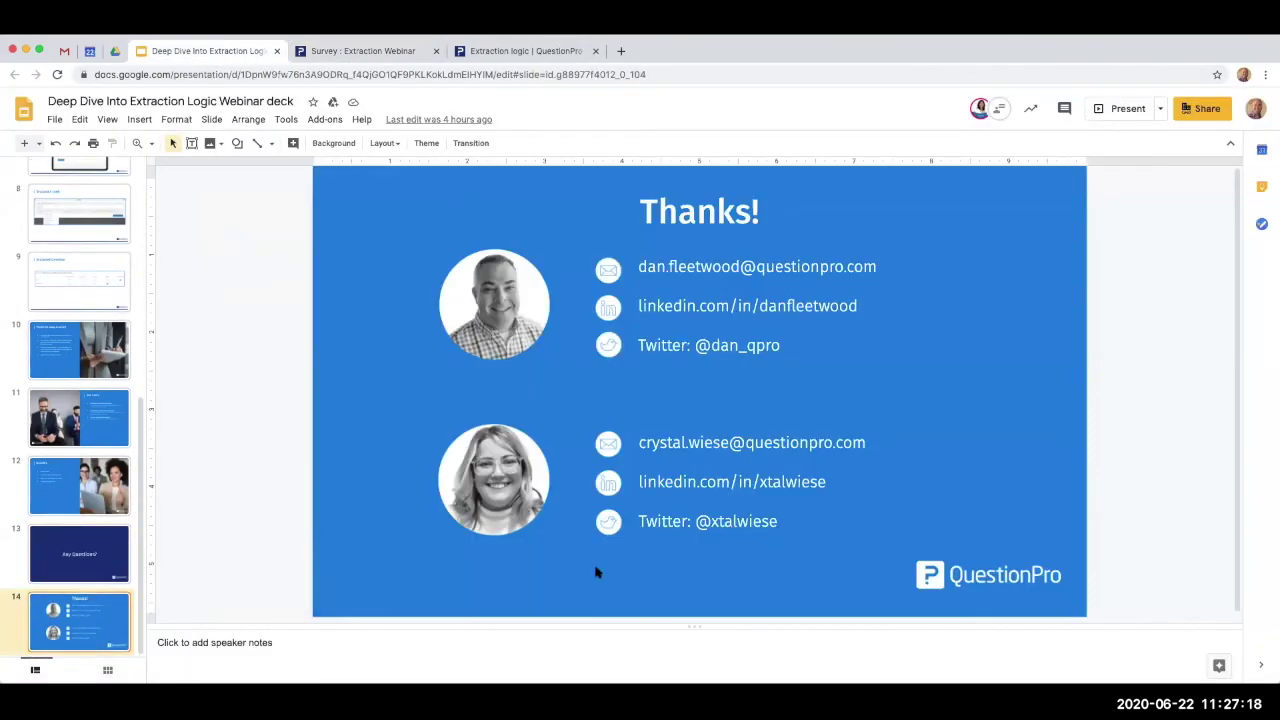
{"action": "left_click", "coordinate": [1120, 110]}
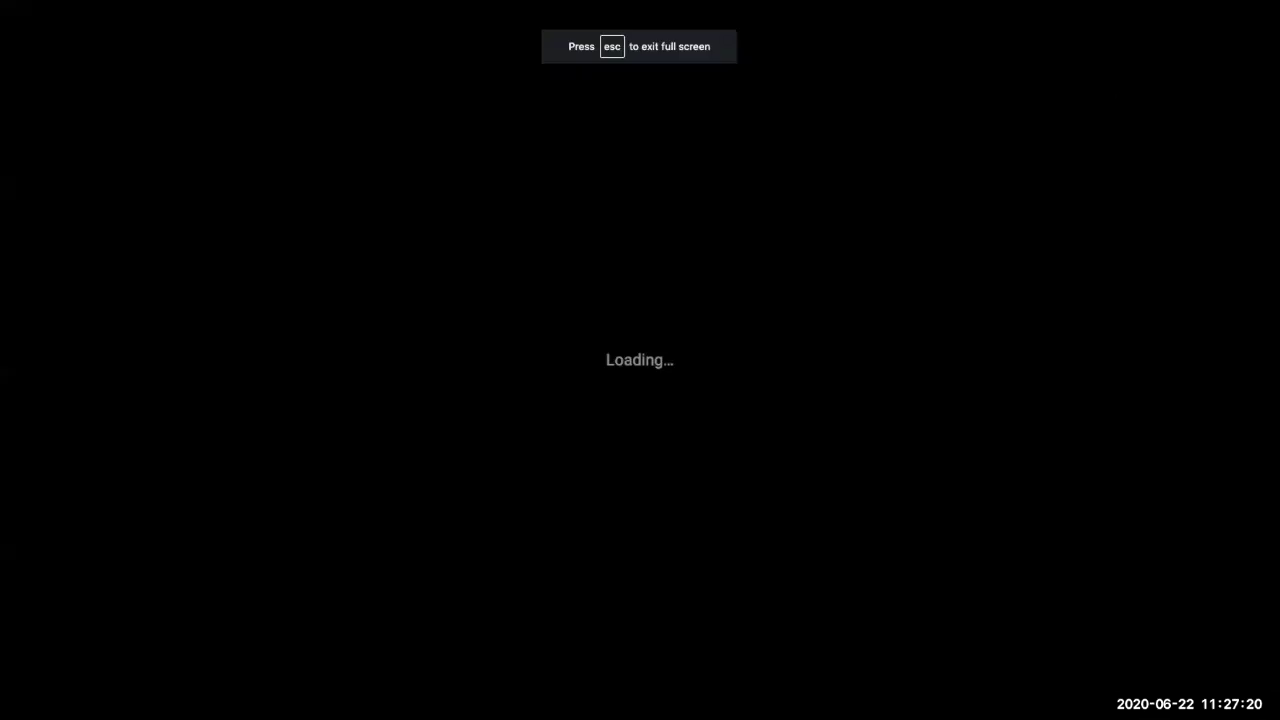